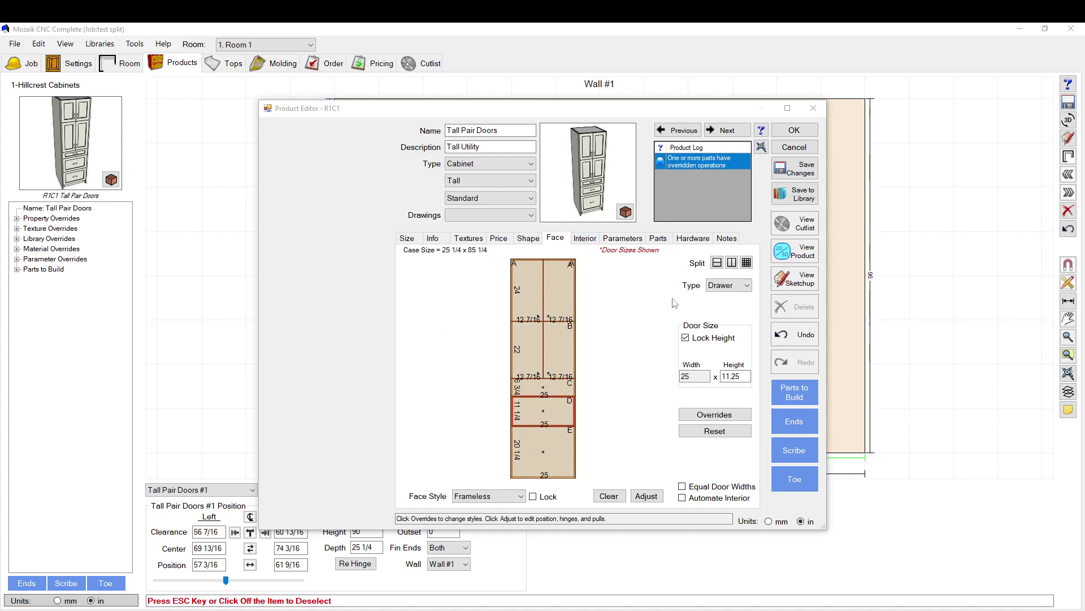
Step: Set the height of bottom drawer E to 11.25 in, followed by drawer D above it to 11.25 in
click(542, 459)
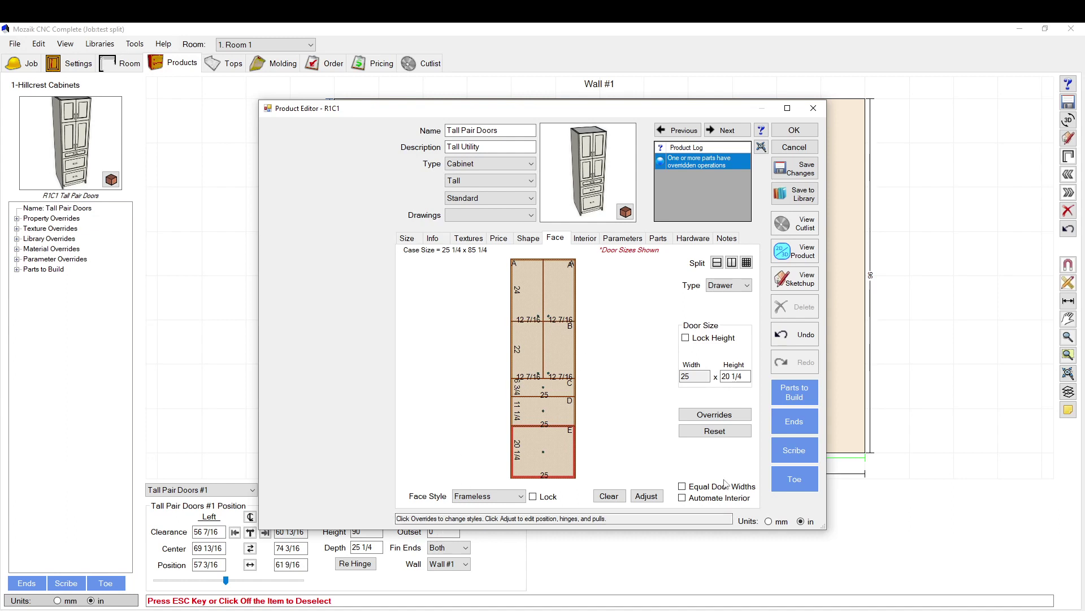
click(747, 376)
click(747, 376)
text(11.25)
key(Return)
click(517, 428)
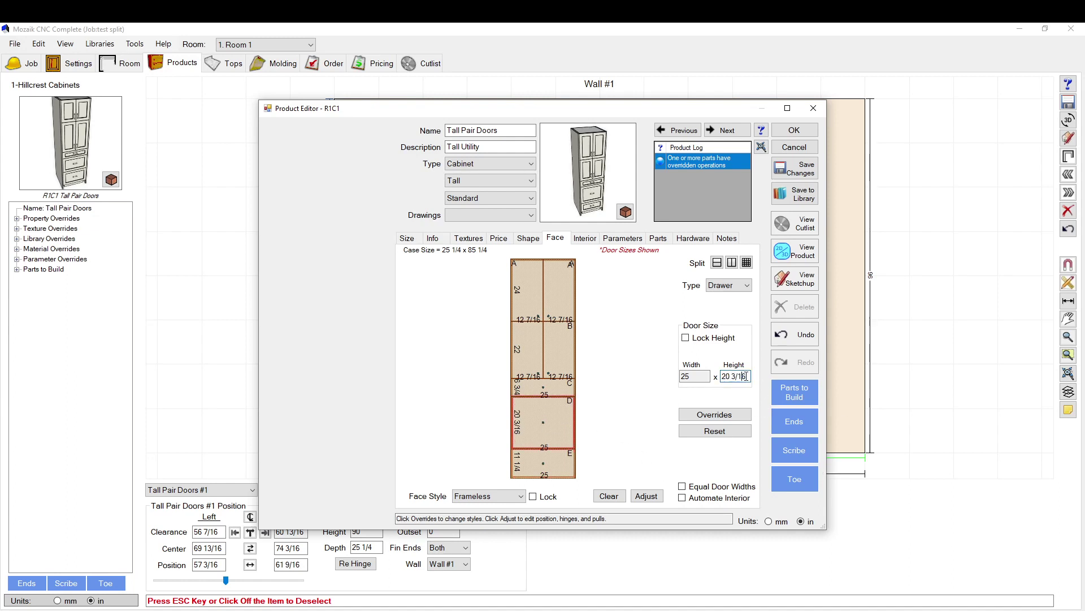
text(11.25)
key(Return)
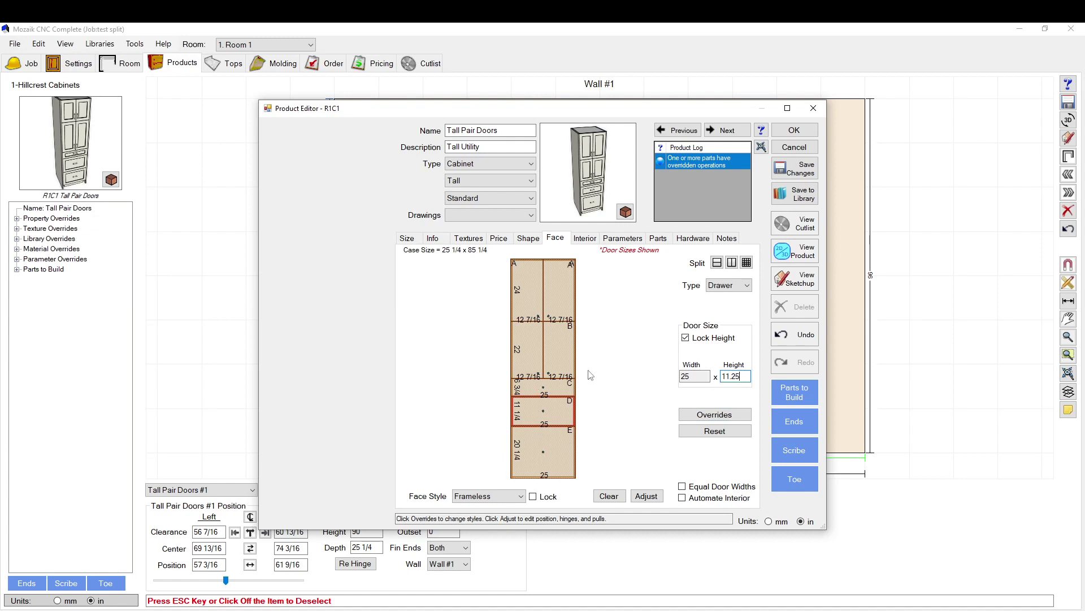
Step: Clear the cabinet face and split the empty opening horizontally into two stacked sections
click(610, 496)
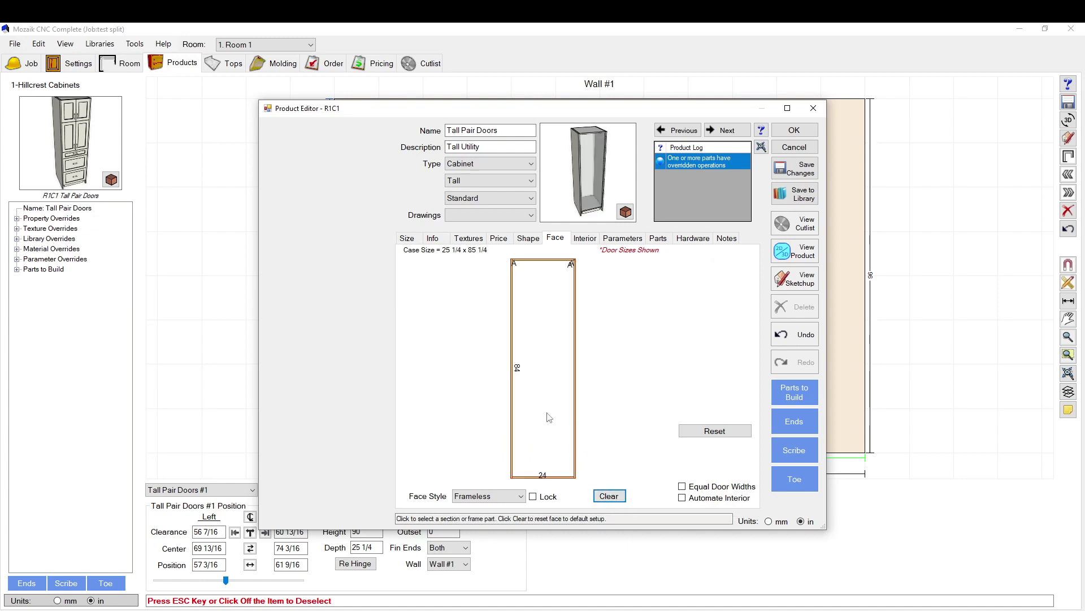
click(555, 430)
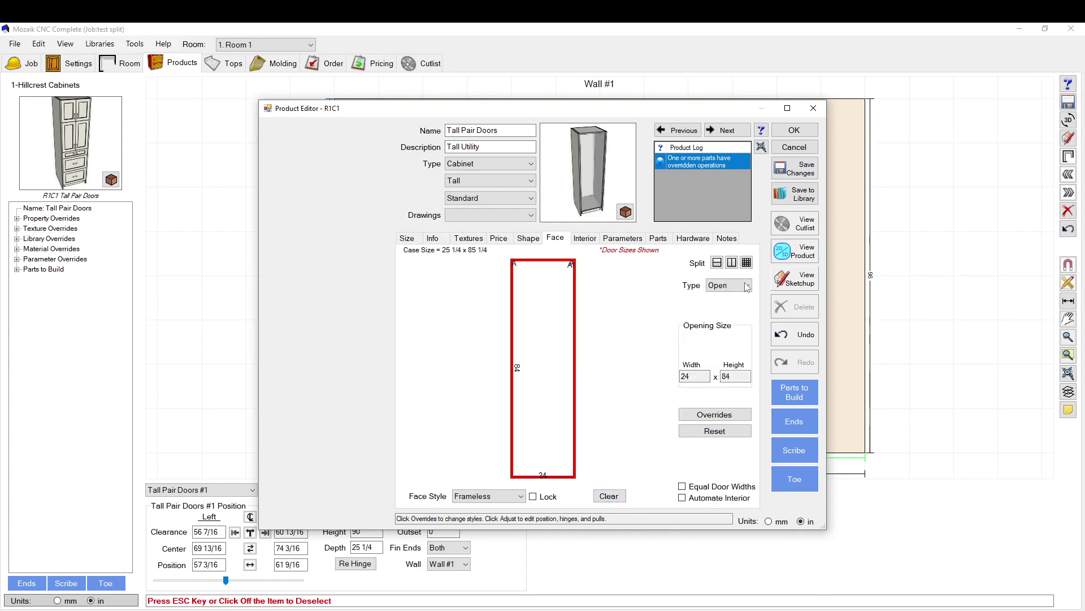
click(717, 262)
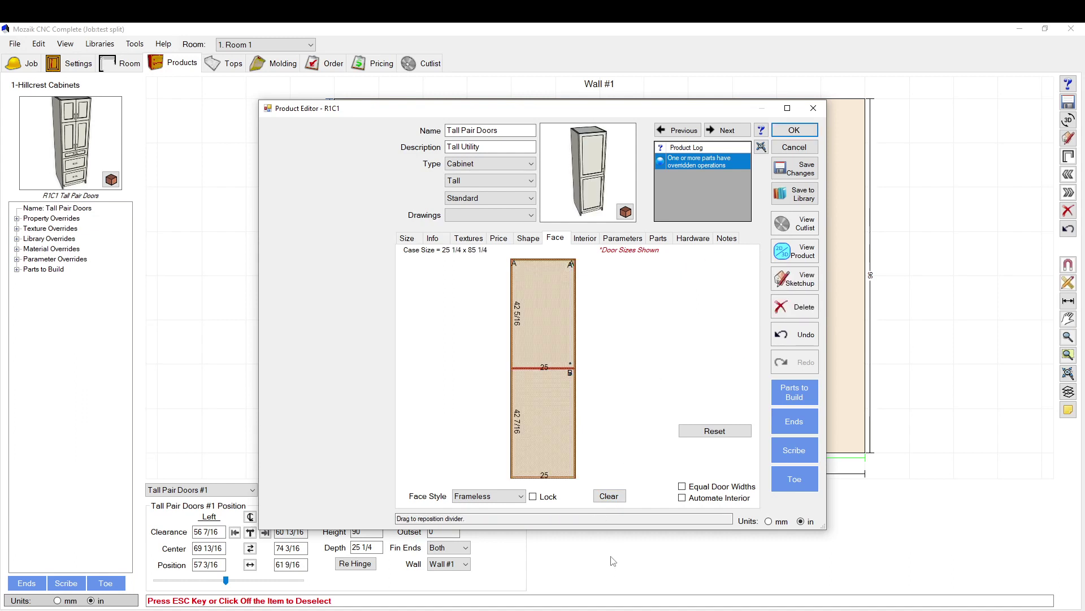
Step: Change the lower face section to a drawer and set its height to 11.25 in
click(544, 407)
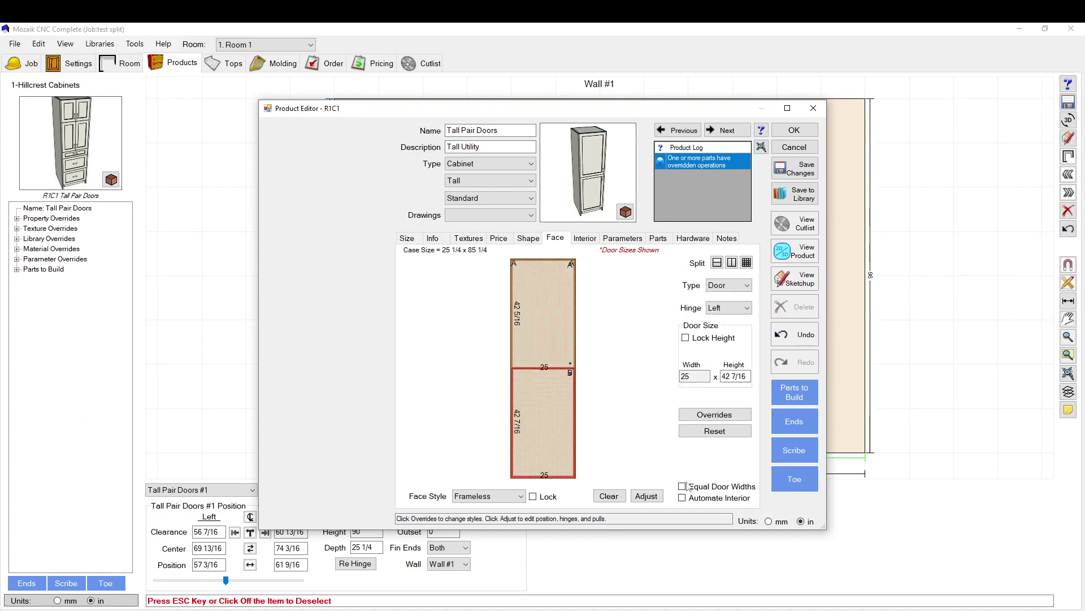
click(734, 285)
click(726, 311)
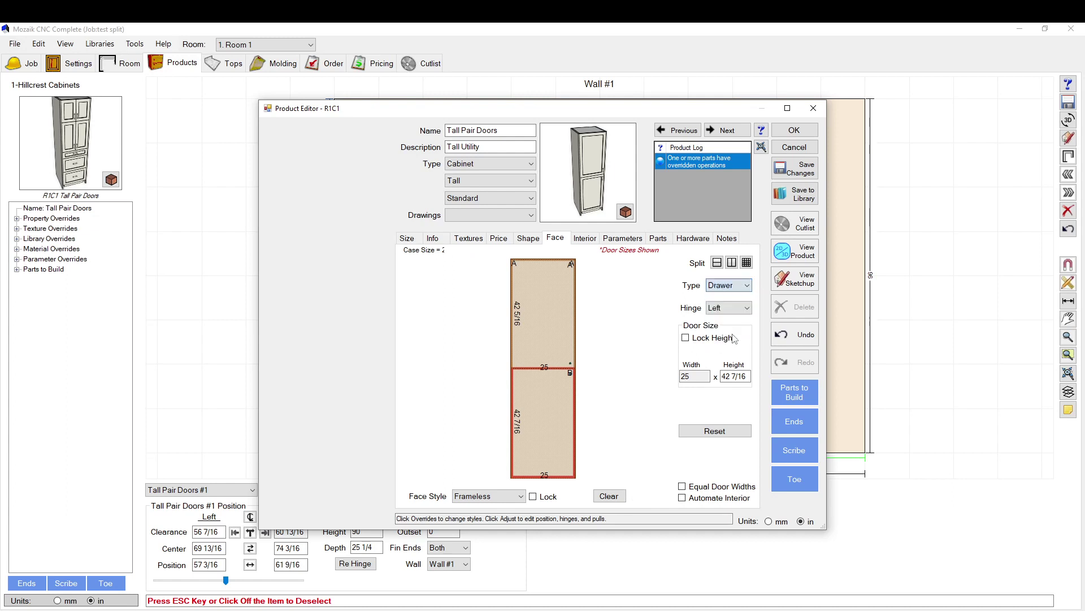
click(743, 376)
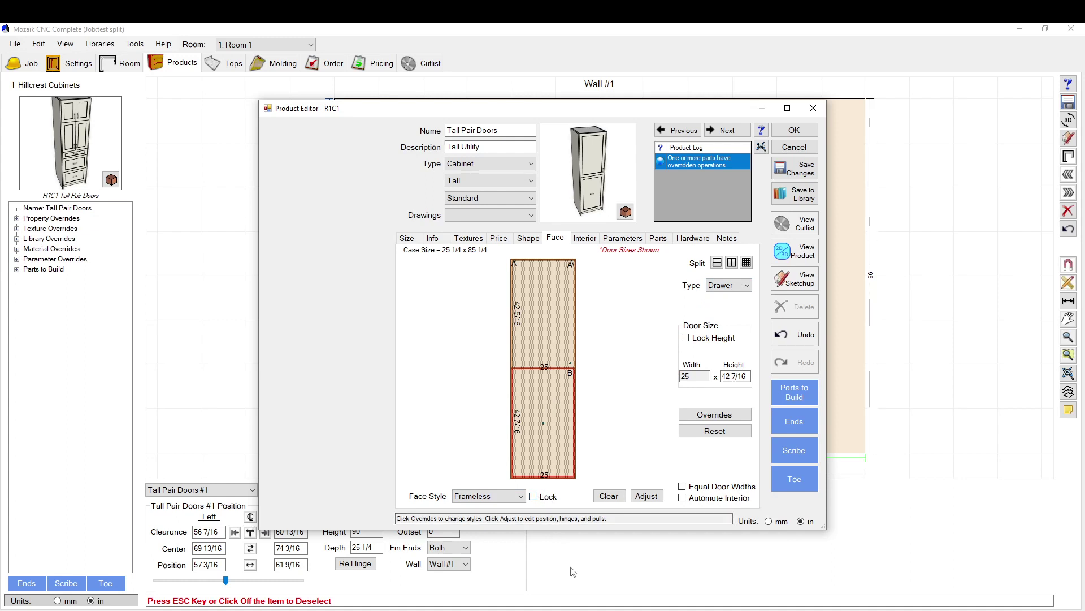
click(736, 376)
text(11.25)
key(Return)
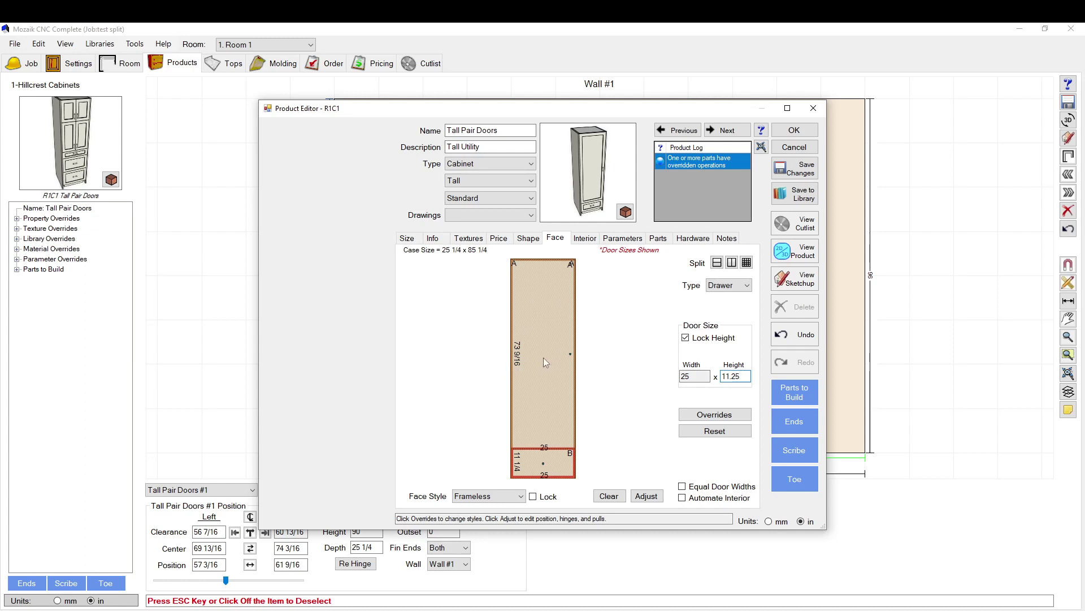
Step: Split the door section above the bottom drawer horizontally and make its lower part a drawer 11.25 in high
click(544, 358)
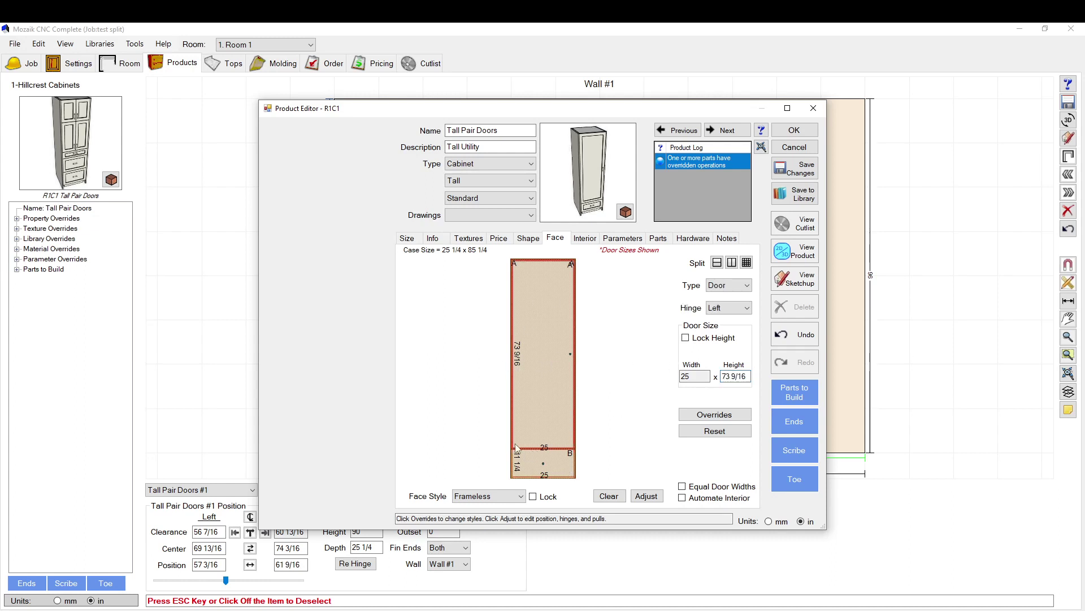
click(716, 262)
click(558, 399)
click(730, 285)
click(726, 324)
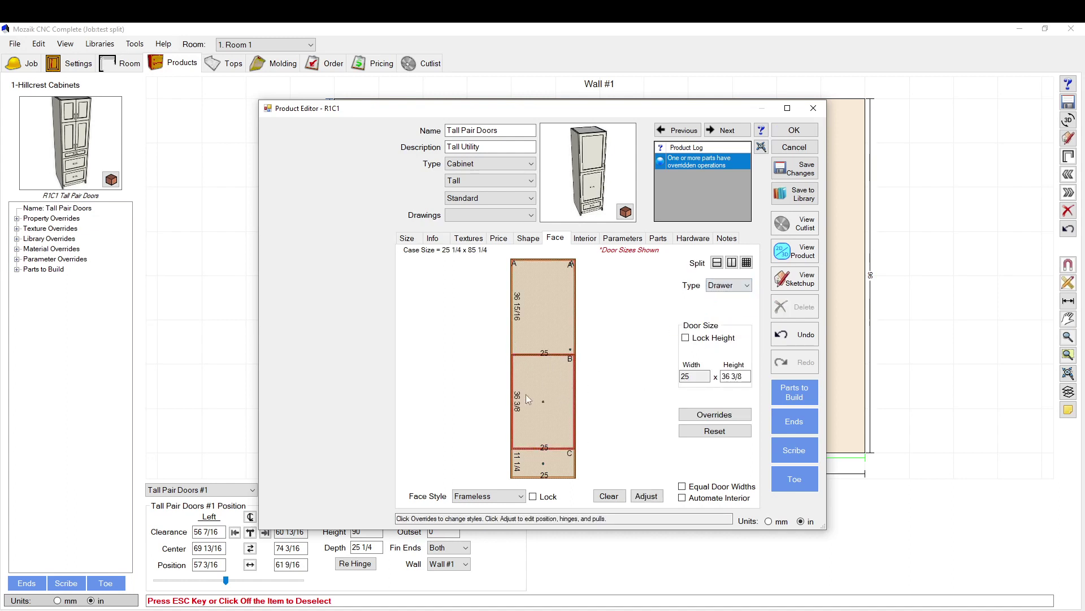
double_click(735, 376)
text(11.25)
key(Return)
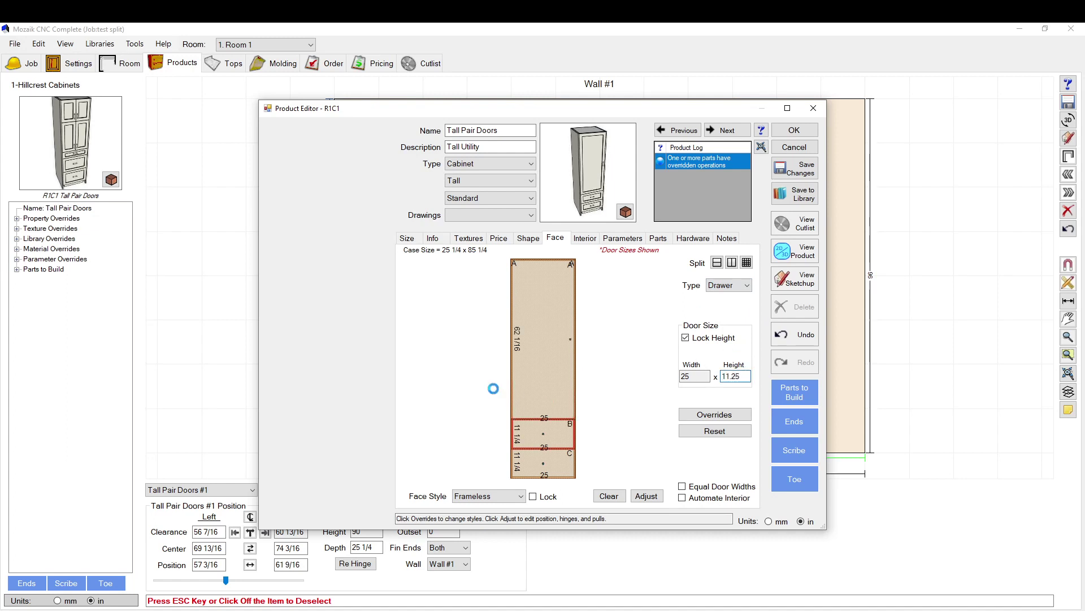
Step: Split the remaining door section horizontally and make its lower part a third drawer, 6.75 in high
click(547, 391)
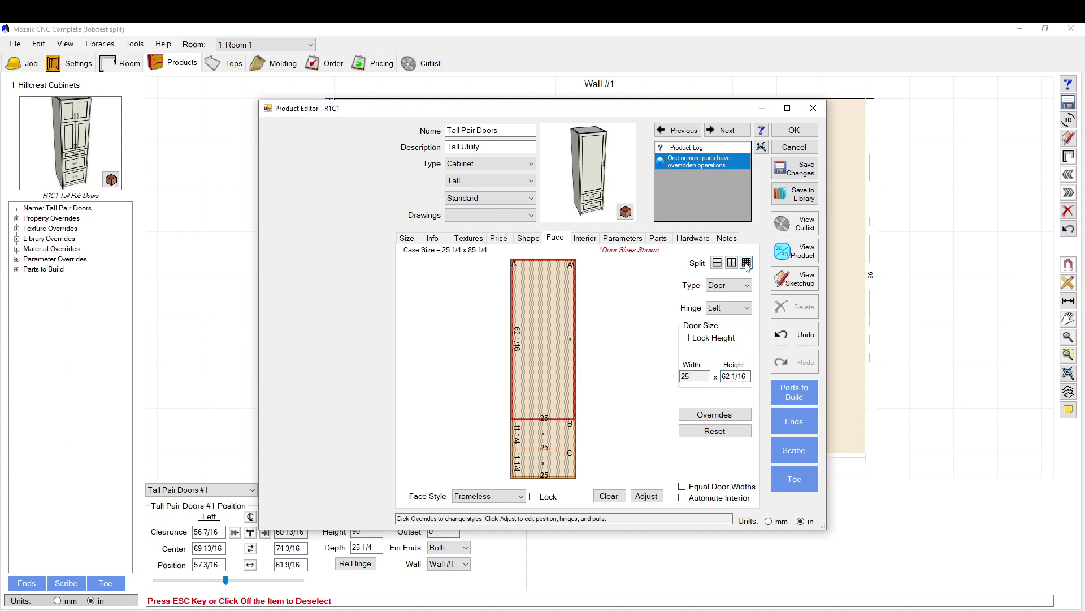
click(717, 263)
click(552, 381)
click(730, 285)
click(726, 303)
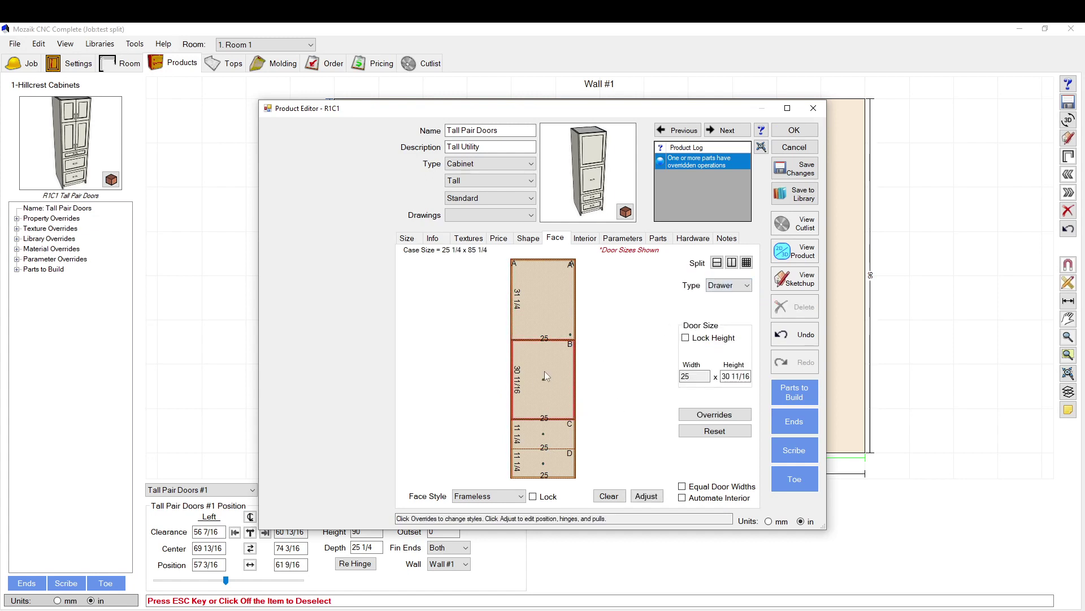
click(723, 375)
text(6.7)
key(Return)
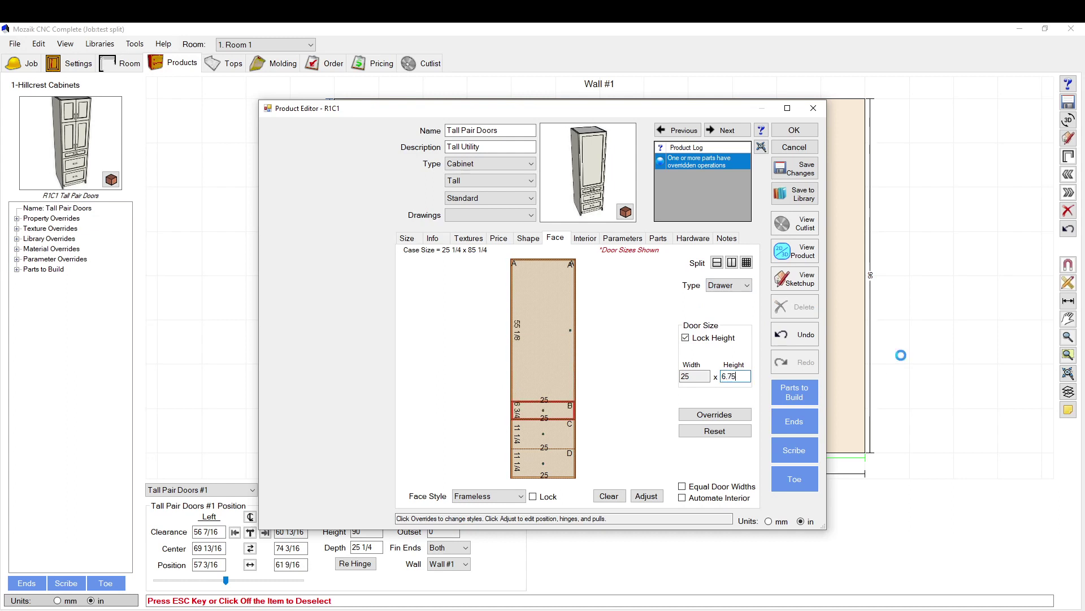
Step: Split the remaining door section above the three drawers horizontally and set the lower door's height to 36 in
click(567, 367)
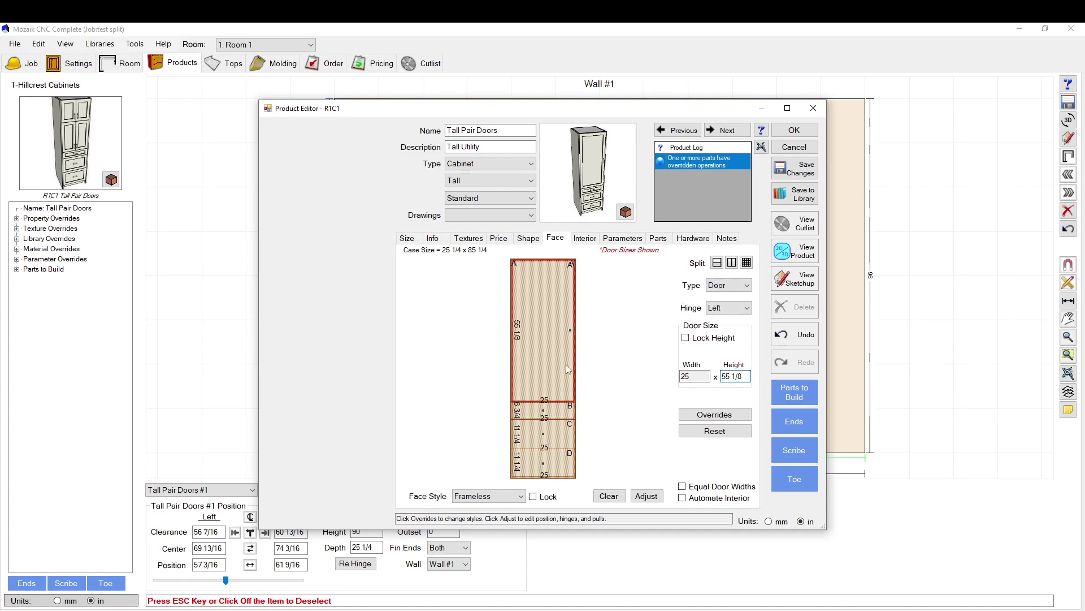
click(717, 262)
click(735, 375)
text(36)
key(Return)
Step: Change both the lower and the upper door sections to the Pair type
click(540, 279)
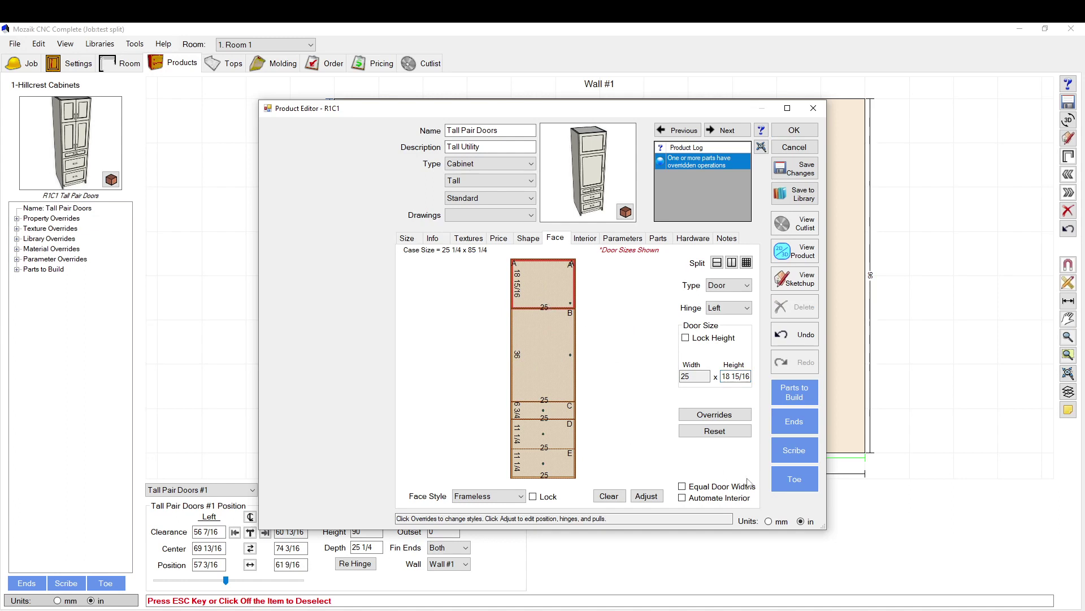
click(541, 343)
click(731, 286)
click(724, 315)
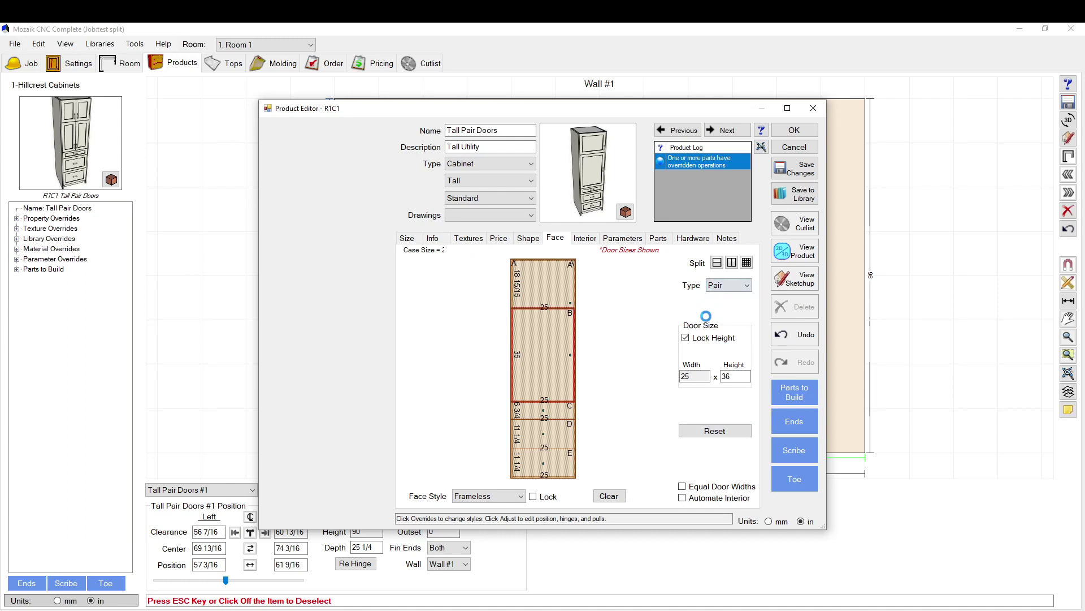
click(737, 286)
click(741, 315)
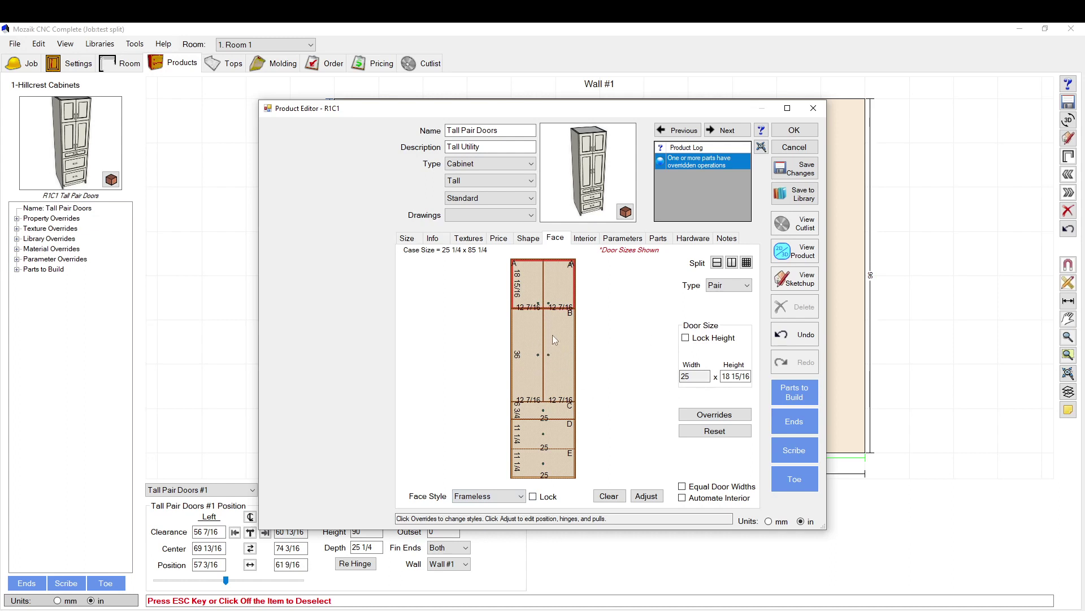
Step: Check the height lock of door pair B and of middle drawer D
click(558, 373)
click(715, 340)
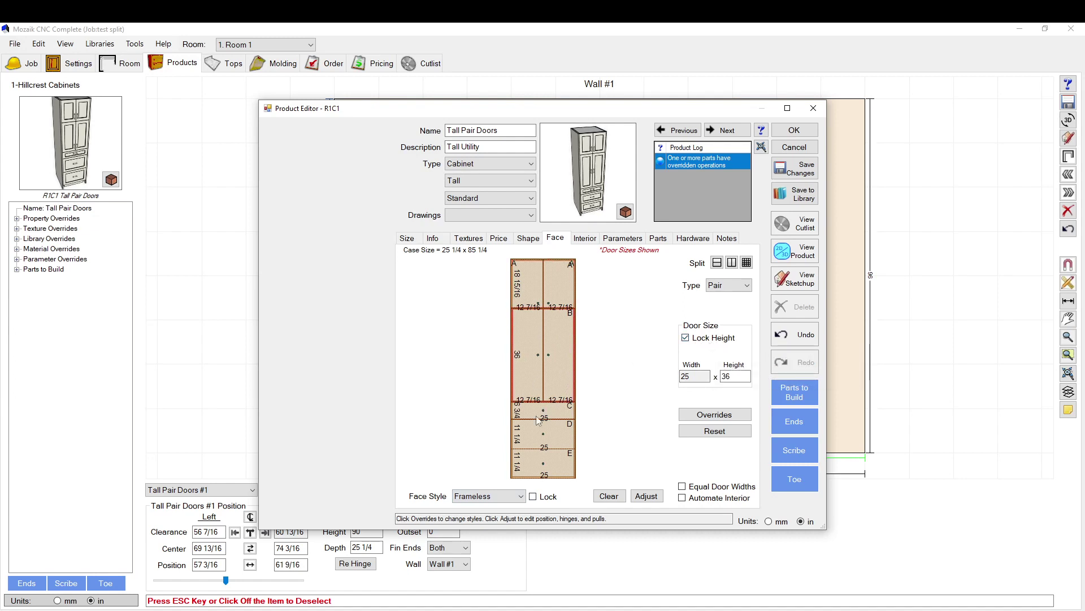
click(526, 435)
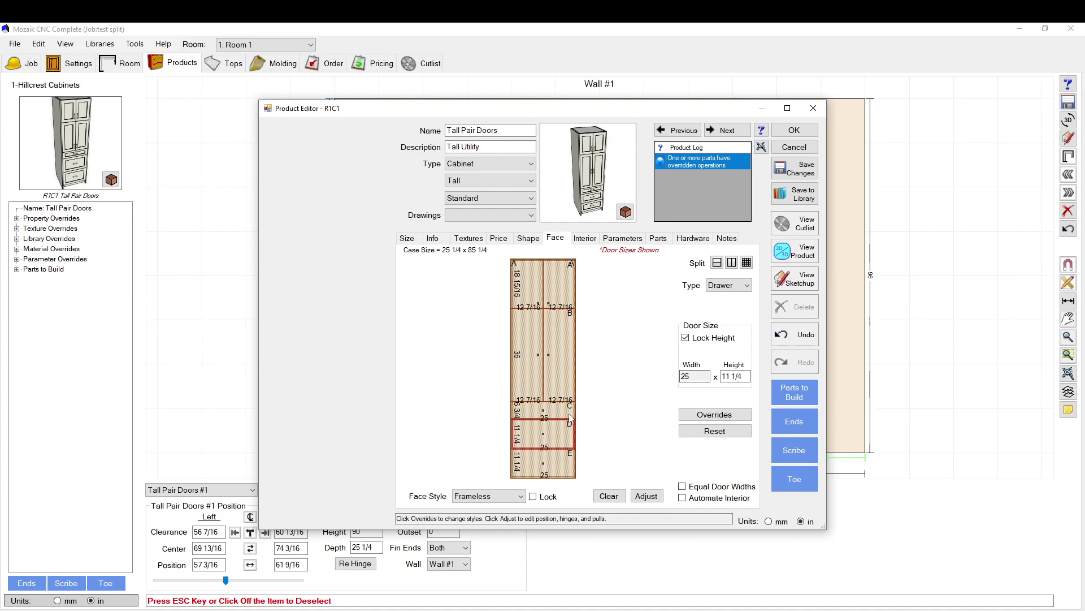
Step: Set the height of the top door pair to 24 in
click(544, 284)
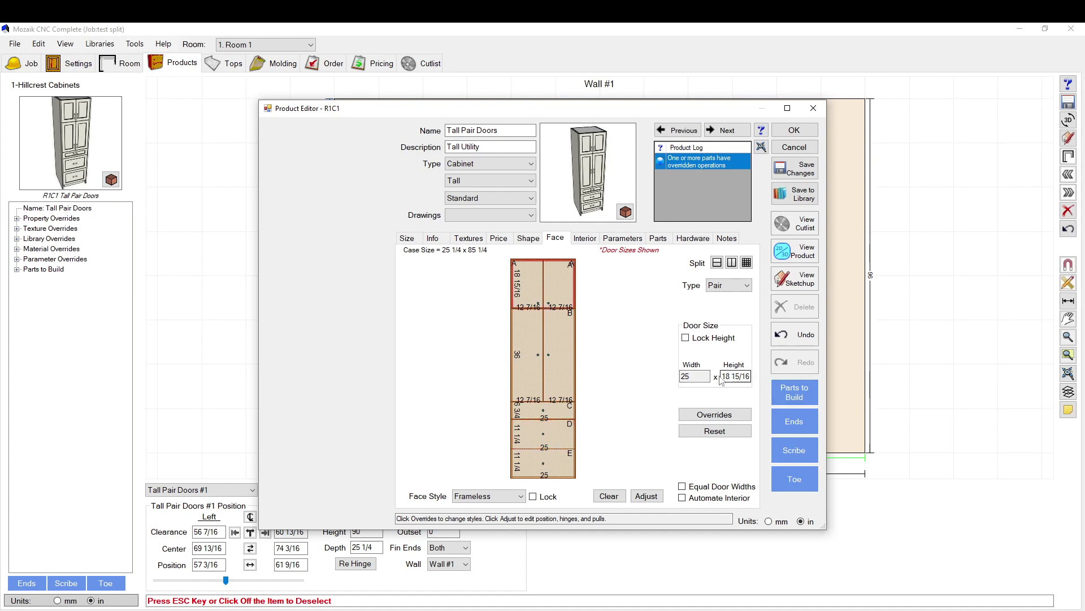
drag(722, 376, 814, 354)
text(24)
key(Return)
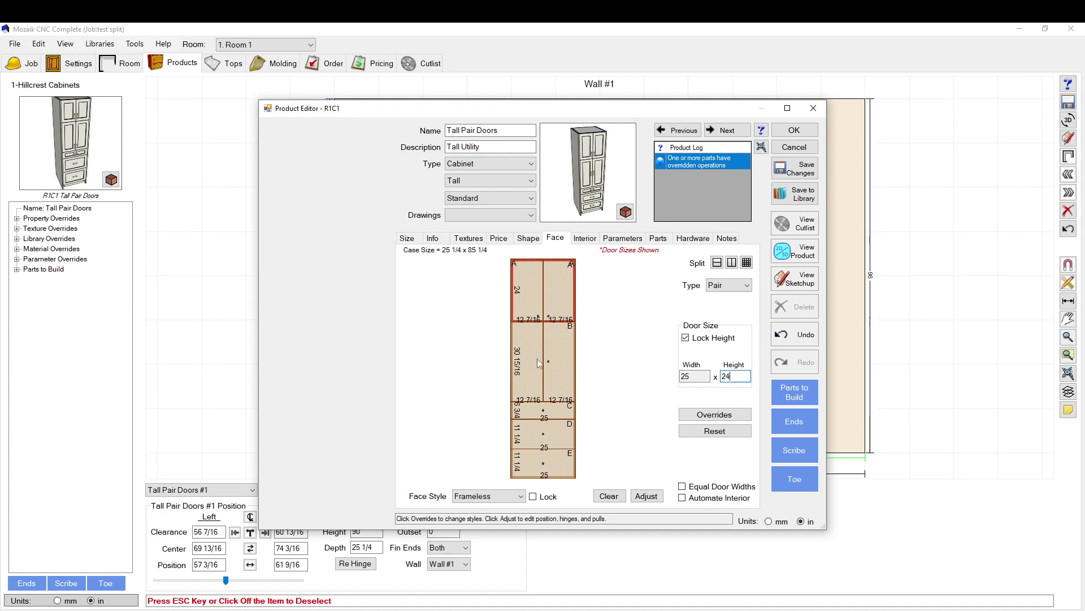
Step: Set the height of the top door pair to 18 in
click(694, 376)
key(Tab)
text(18)
key(Return)
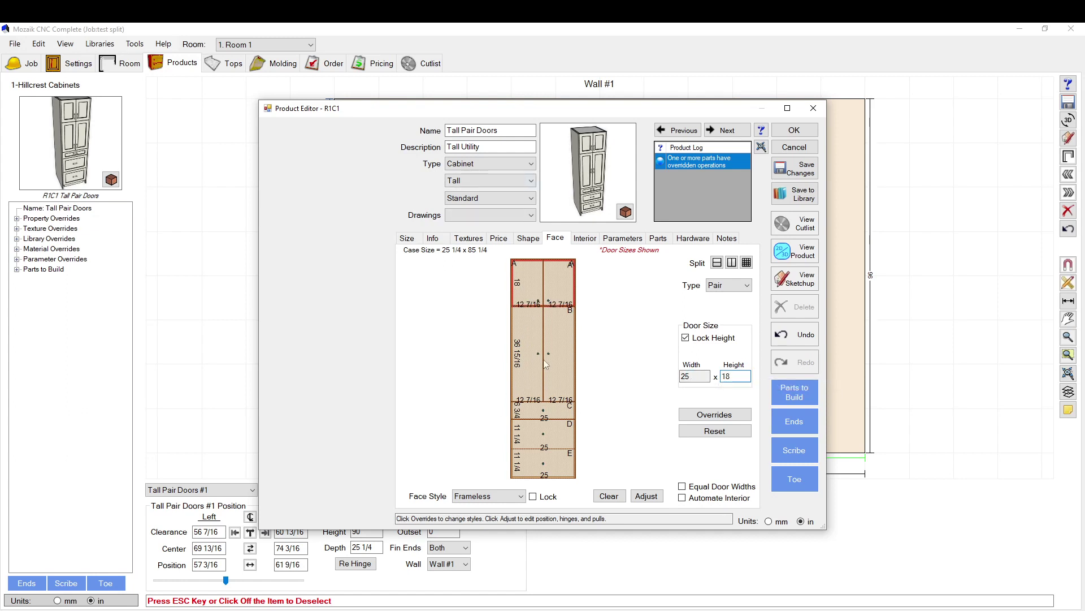
Step: Try a 12 in height on middle drawer D and undo that change
click(734, 377)
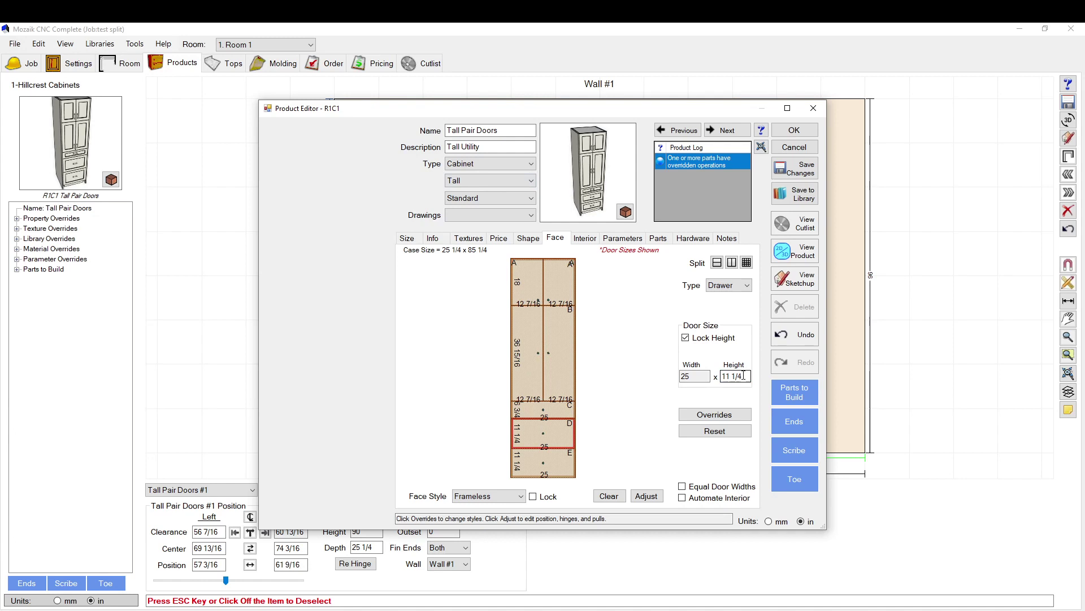
text(12)
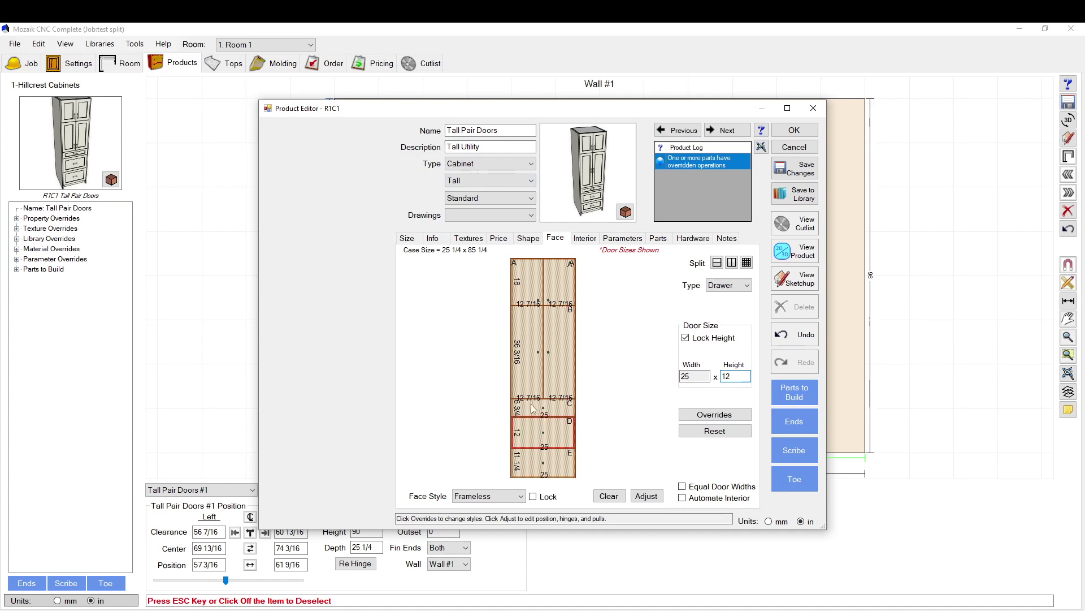
click(802, 334)
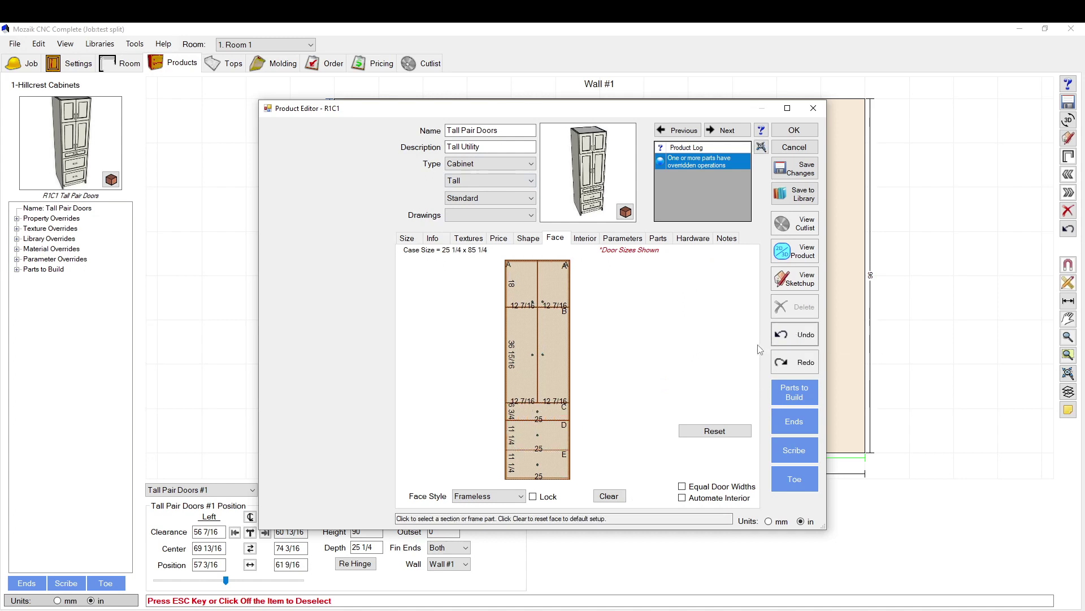
Step: Check the height lock of each face section in turn, from the door pairs down to the bottom drawer
click(530, 349)
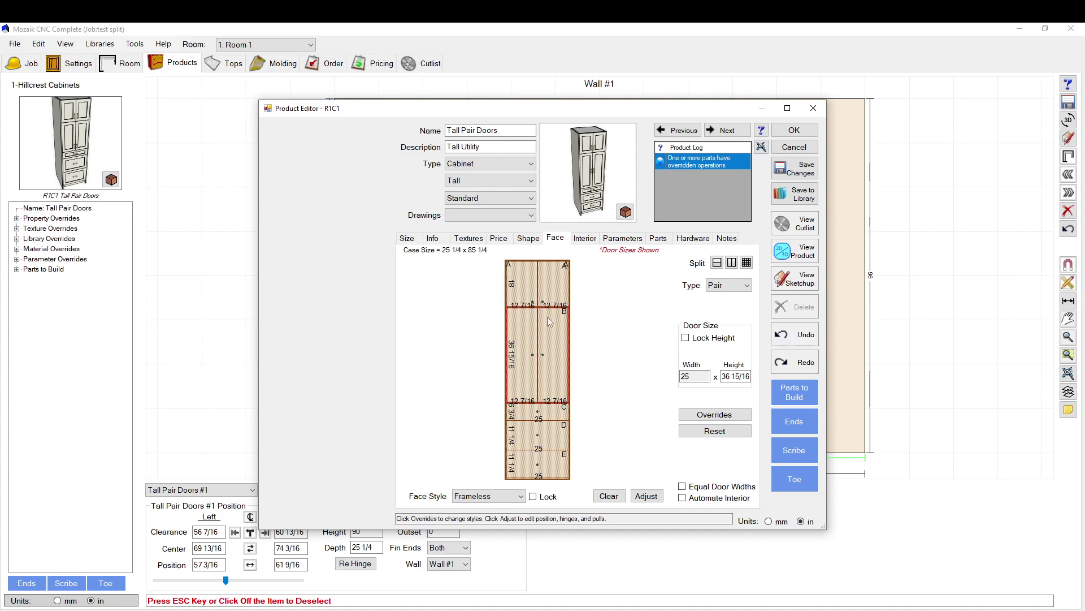
click(540, 283)
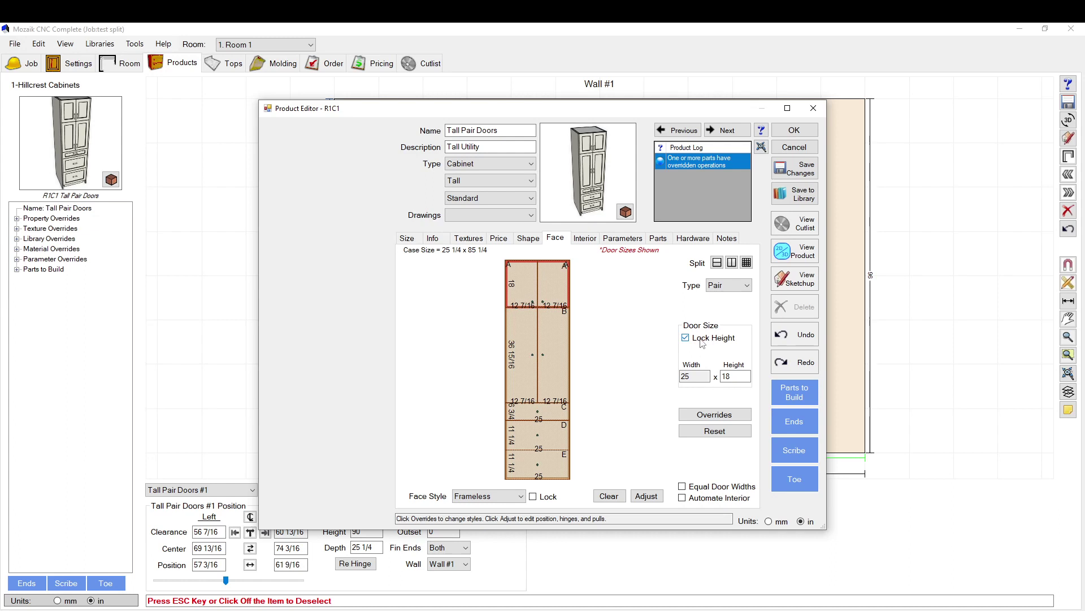
click(526, 332)
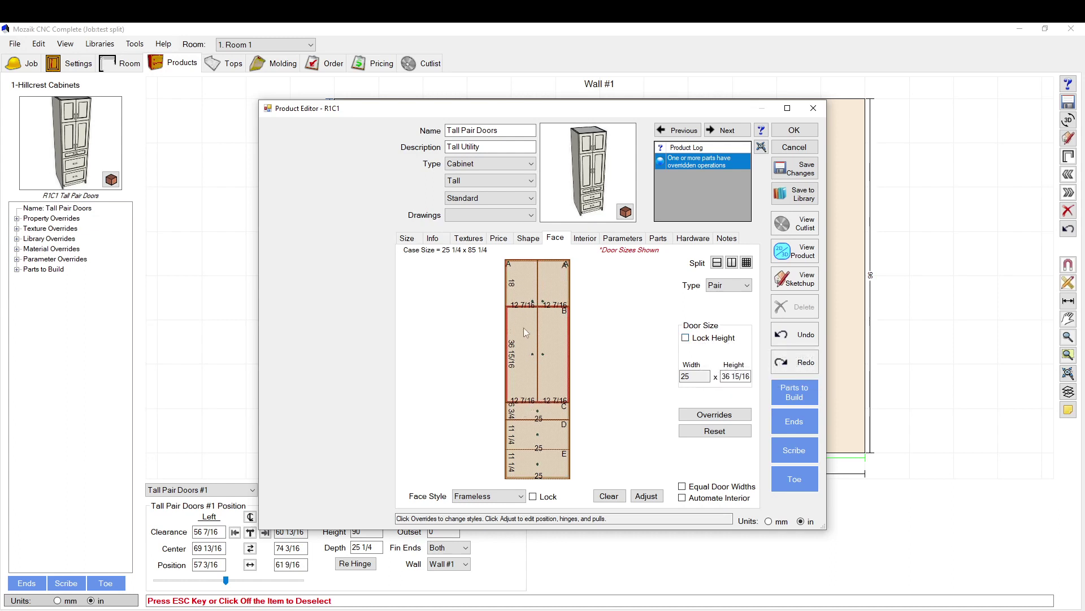
click(523, 418)
click(523, 446)
click(532, 465)
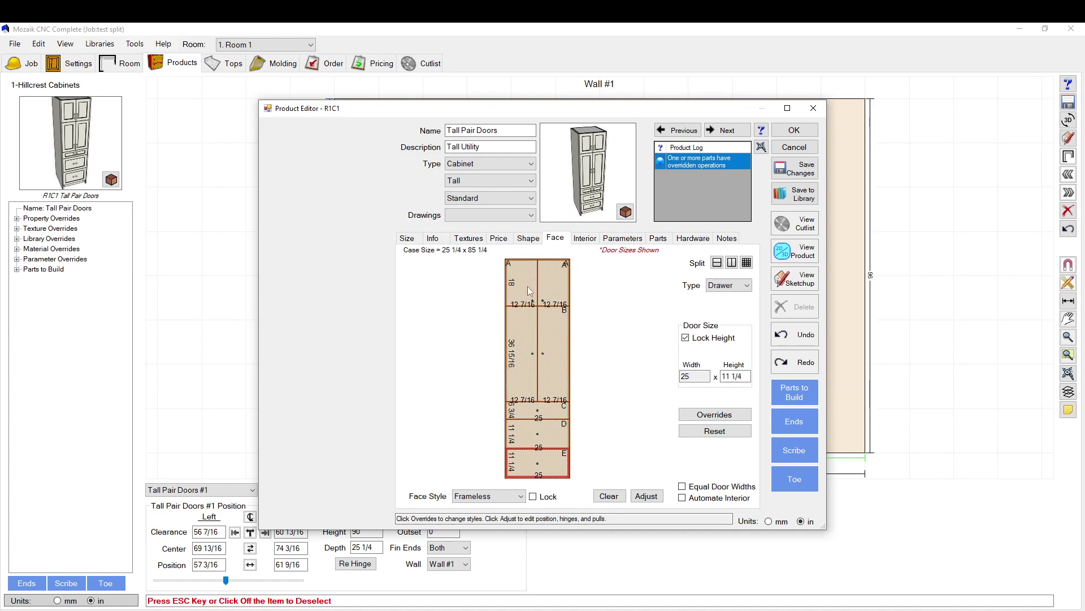
Step: Set the height of middle drawer D to 12 in
click(533, 432)
double_click(735, 376)
text(12)
key(Return)
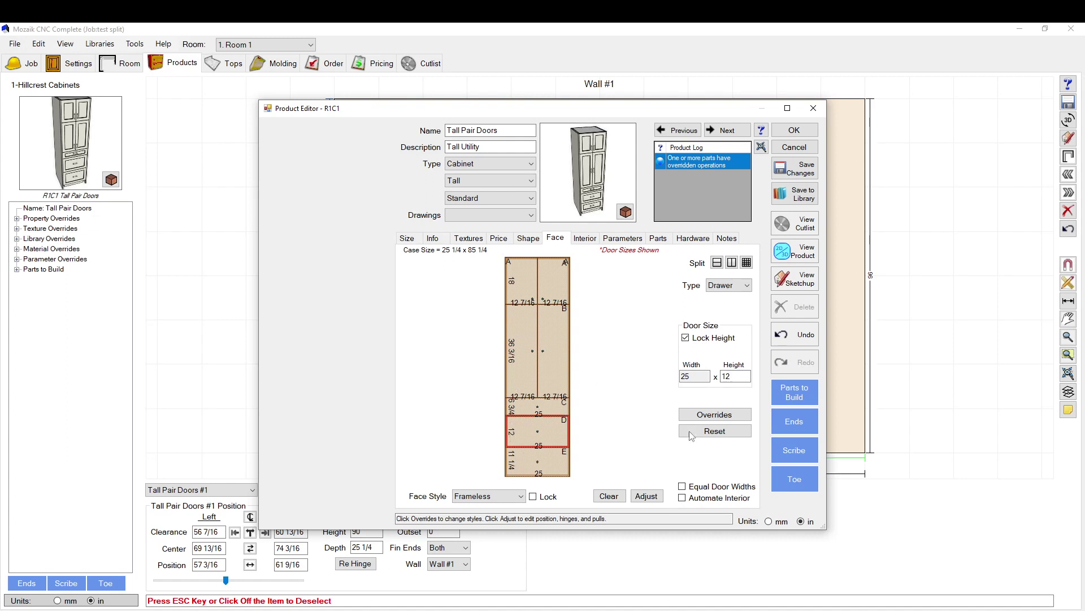
Step: Set the height of middle drawer D to 15 in
double_click(744, 375)
text(15)
key(Return)
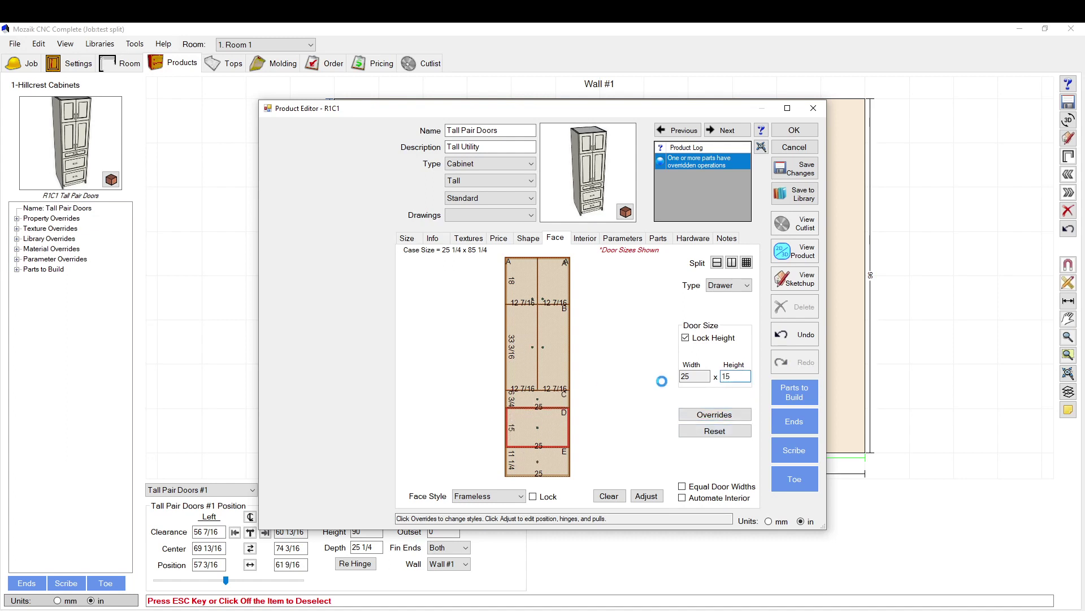
Step: Check the height locks of drawers C, D and E after the resize
click(525, 472)
click(537, 398)
click(529, 439)
click(529, 458)
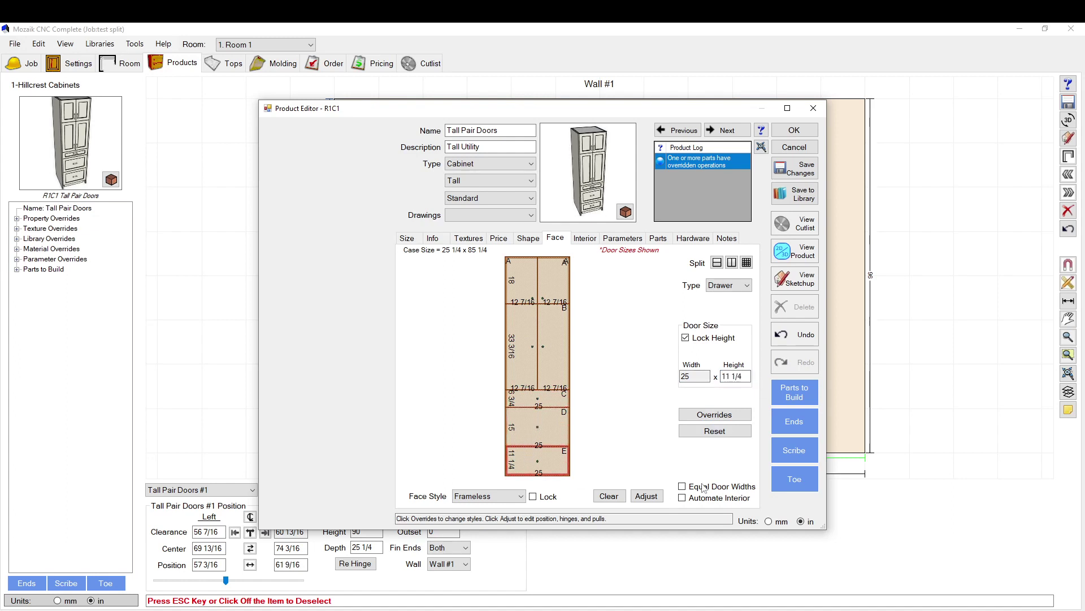
Step: Try a 15 in height on bottom drawer E and restore it to 11.25 in
double_click(734, 376)
text(15)
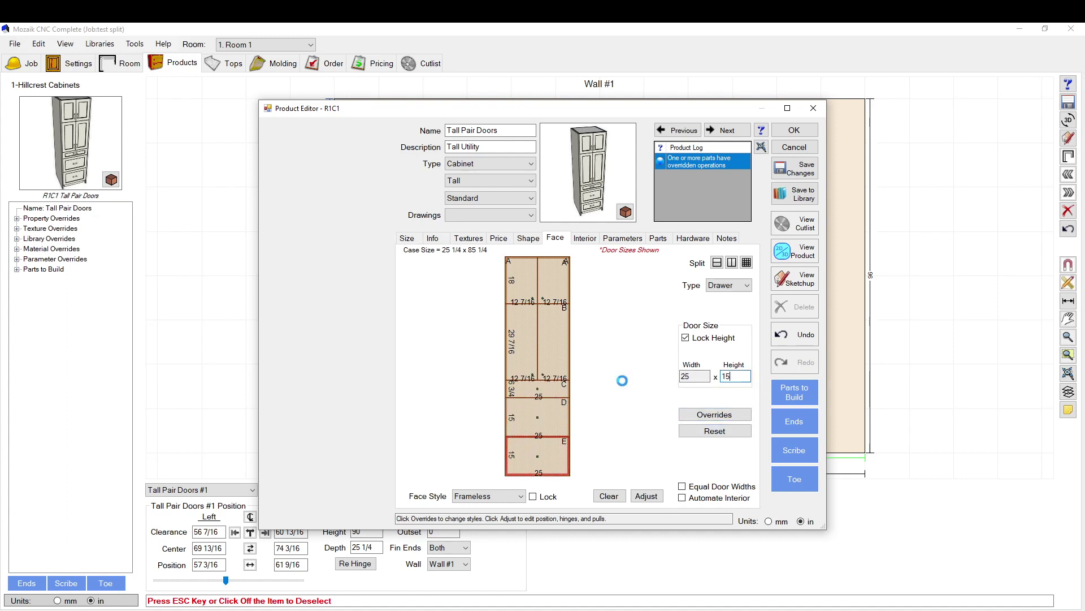
double_click(735, 376)
text(11.25)
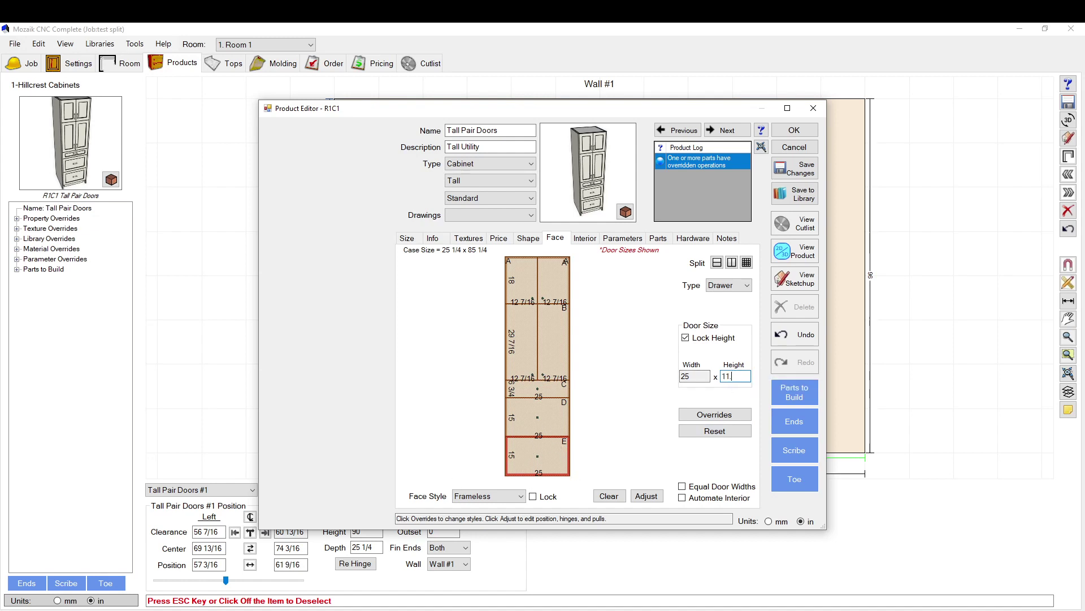
Step: Set the height of middle drawer D to 11.25 in
click(523, 423)
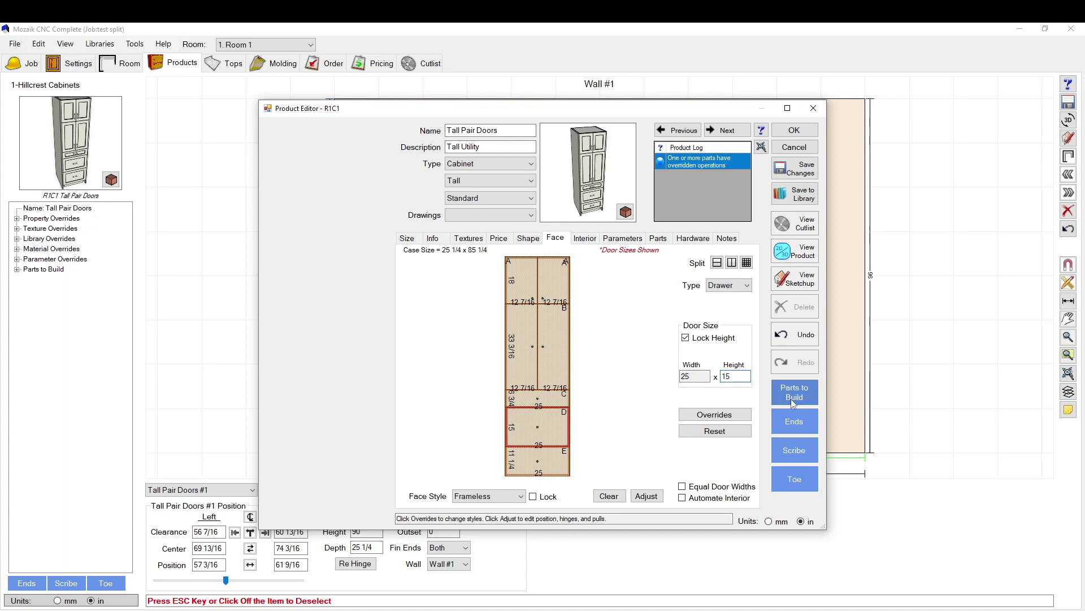
double_click(748, 376)
text(11.2)
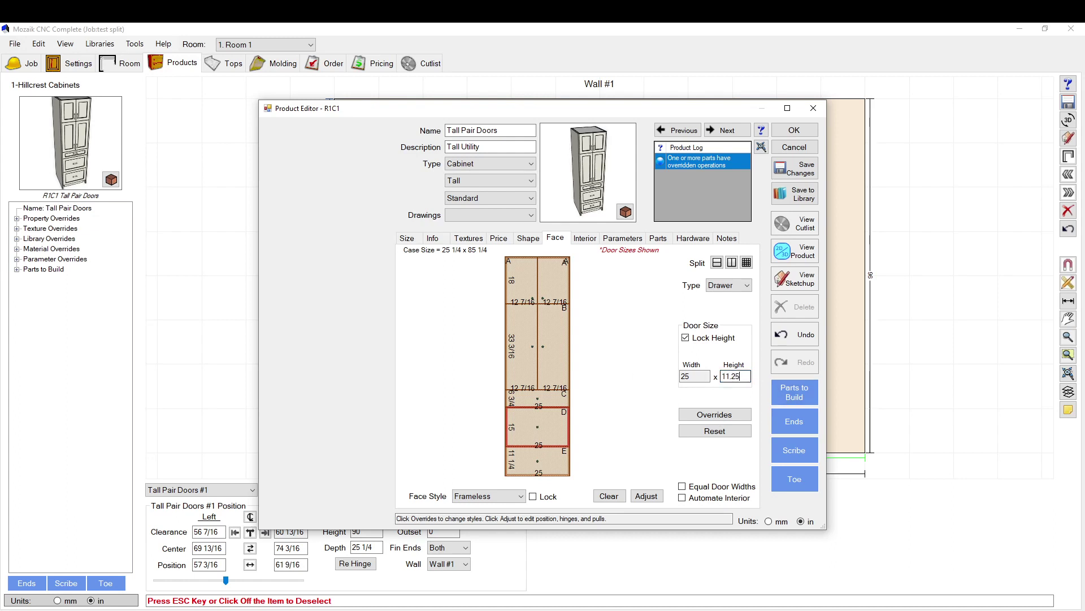
key(Return)
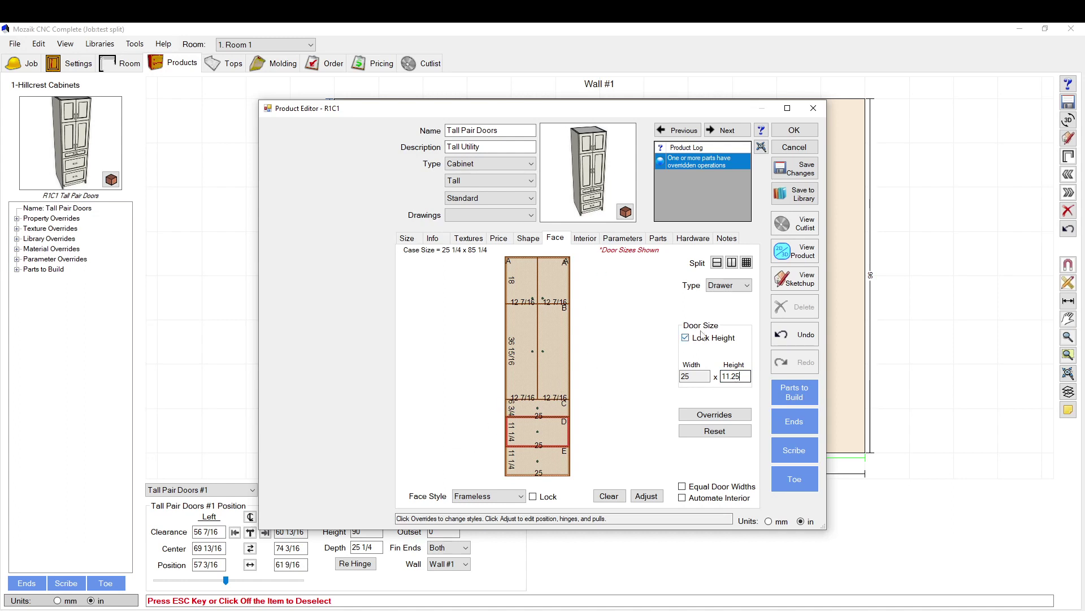
key(Return)
Step: Compare the height locks of door pairs A and B with those of the drawers below them
click(538, 362)
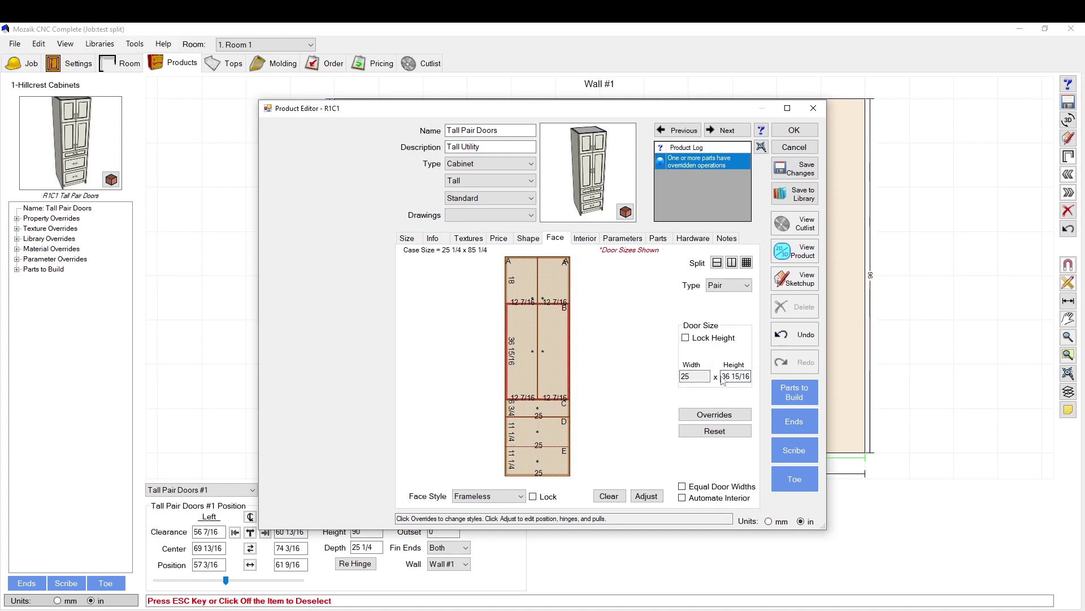
click(687, 339)
click(553, 287)
click(686, 338)
click(539, 379)
click(703, 339)
click(543, 427)
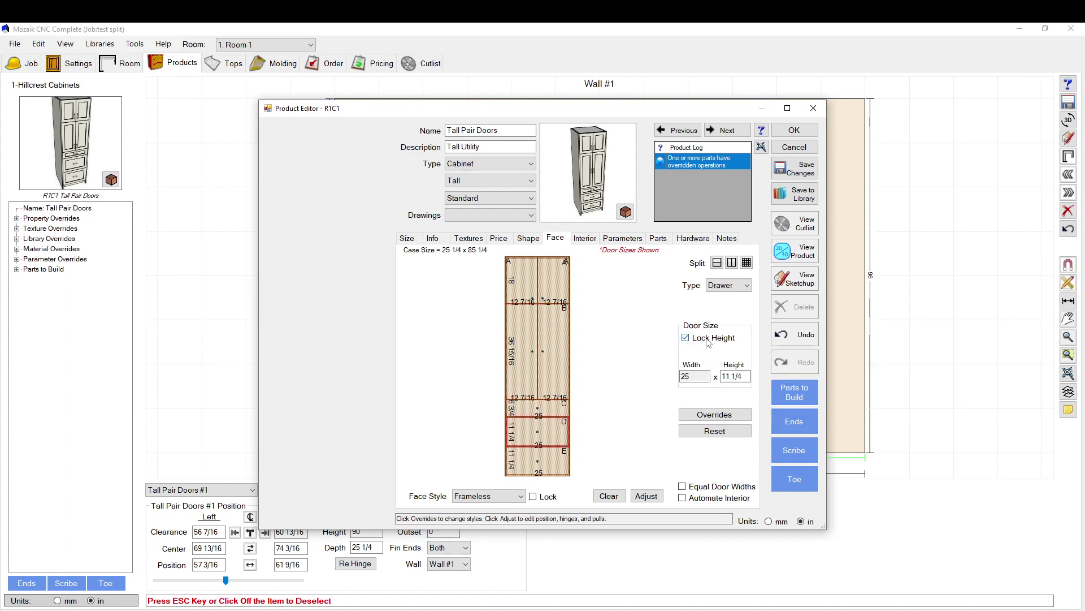
click(532, 350)
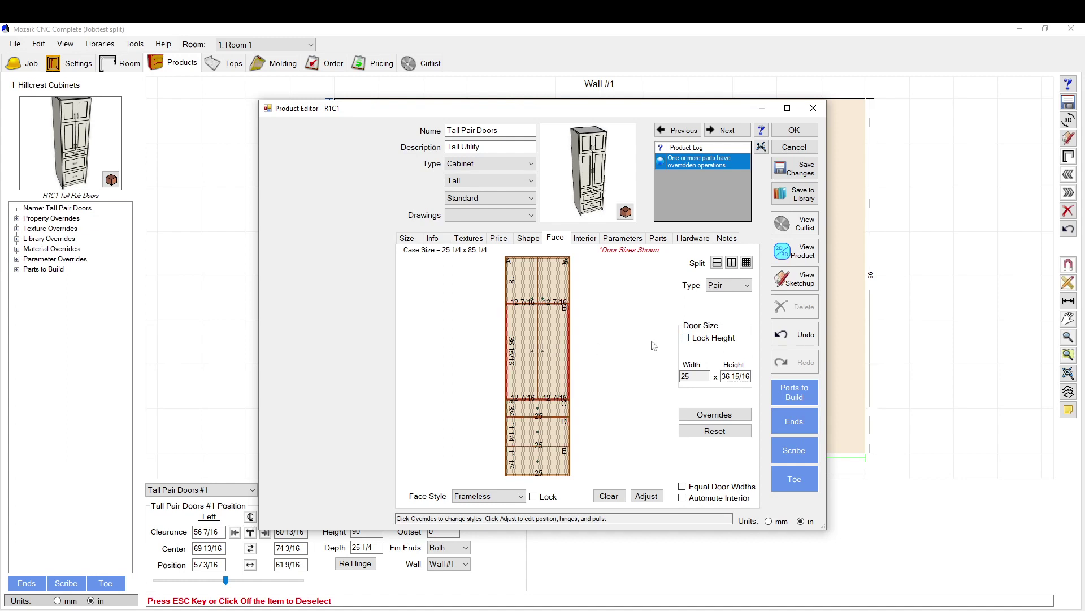
click(686, 338)
click(540, 288)
click(686, 337)
click(559, 407)
click(531, 469)
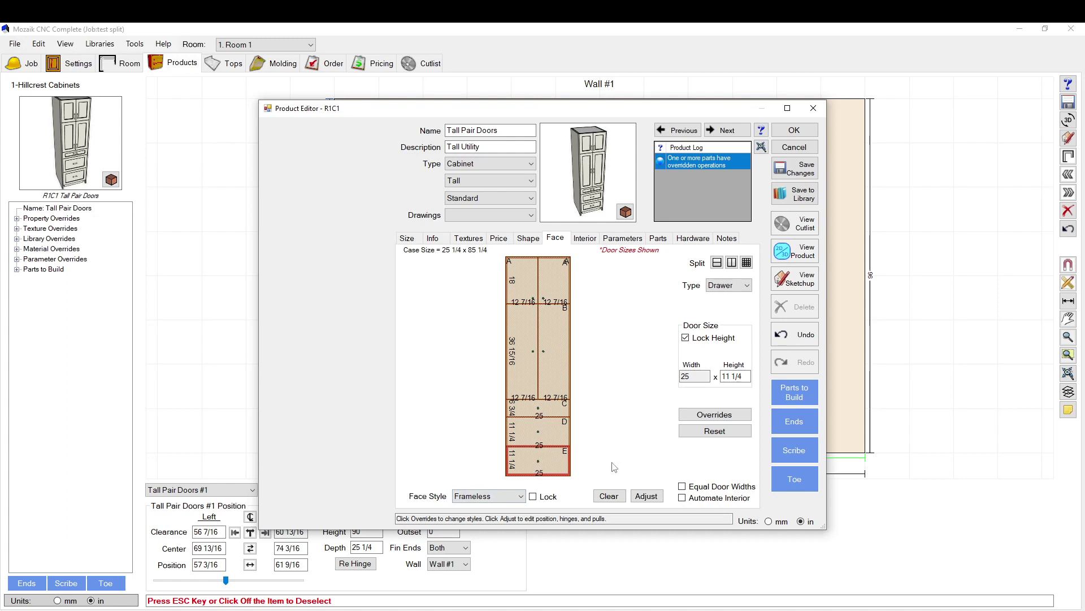
Step: Try a 12 in height on upper door pair A and undo the change
click(539, 322)
click(540, 295)
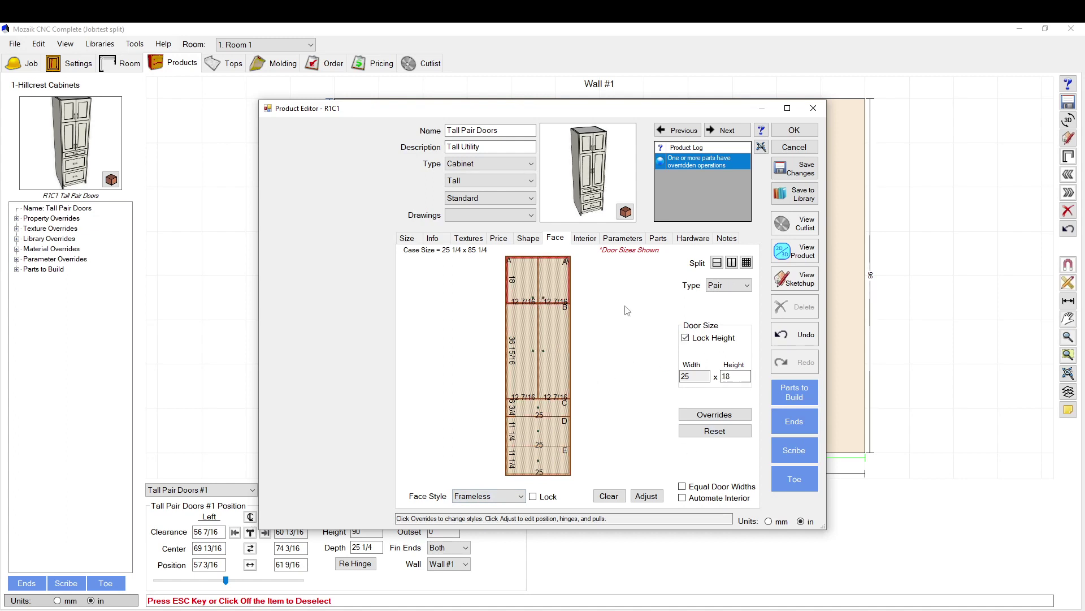
double_click(733, 376)
text(2)
key(Return)
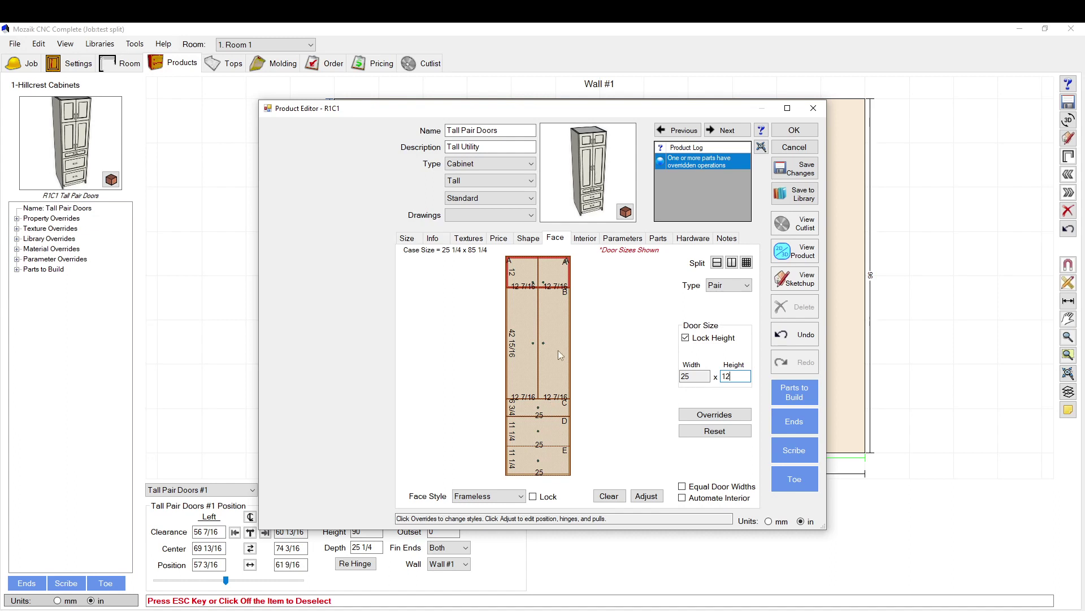
key(ctrl+a)
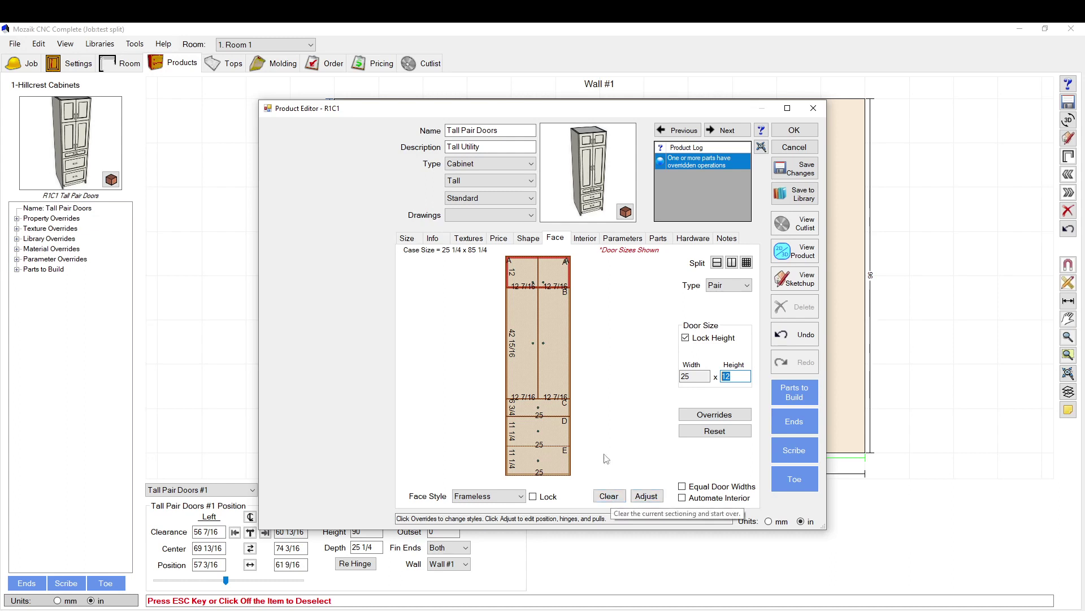
click(802, 334)
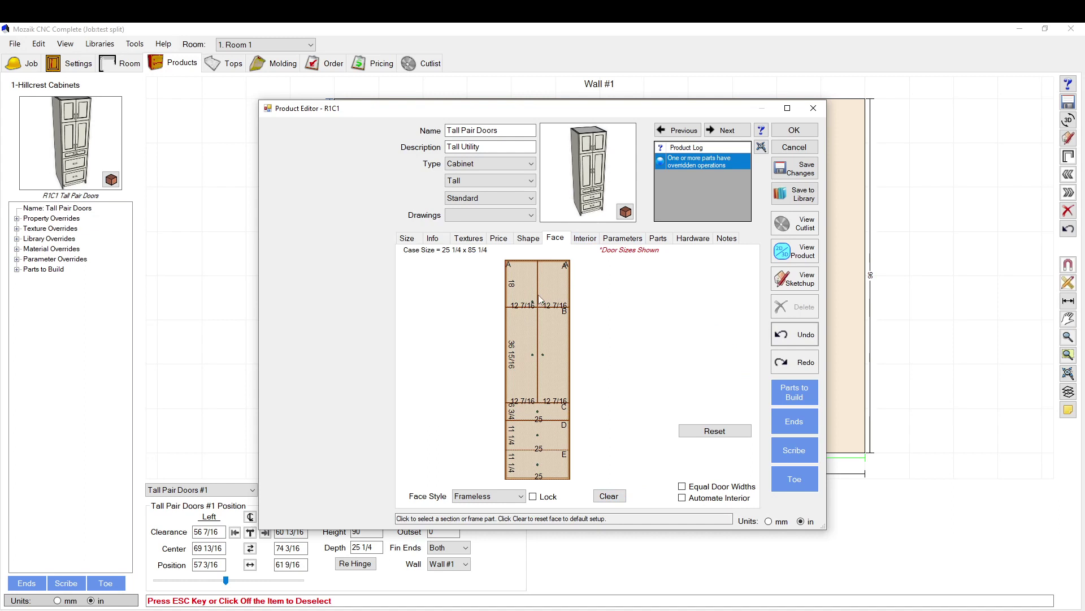
Step: Examine the cabinet's interior layout around the drawer boxes and the section above them
click(588, 239)
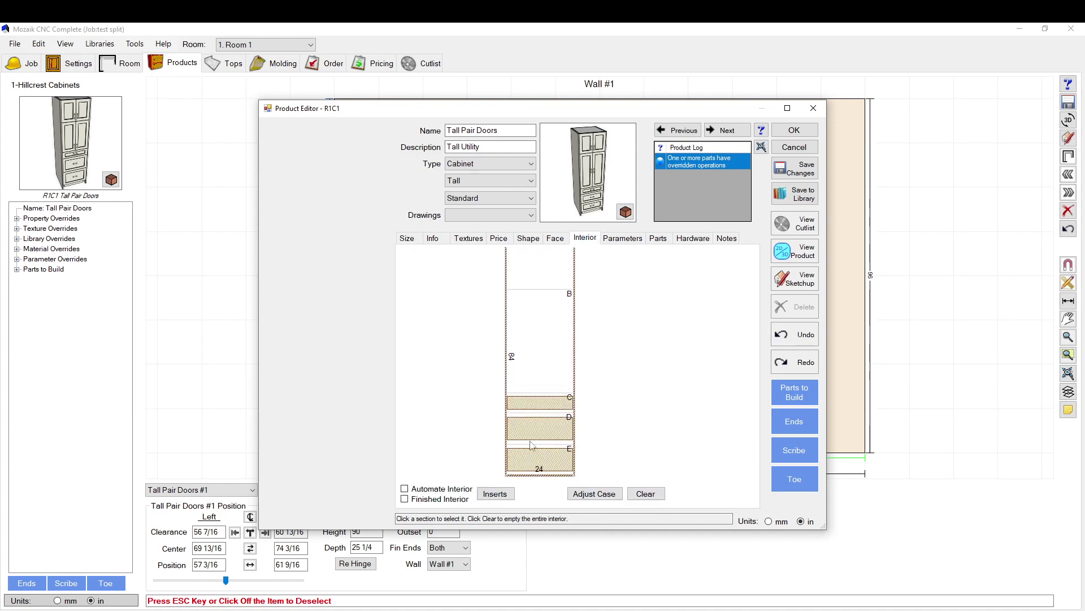
scroll(546, 401, up, 2)
scroll(546, 400, up, 3)
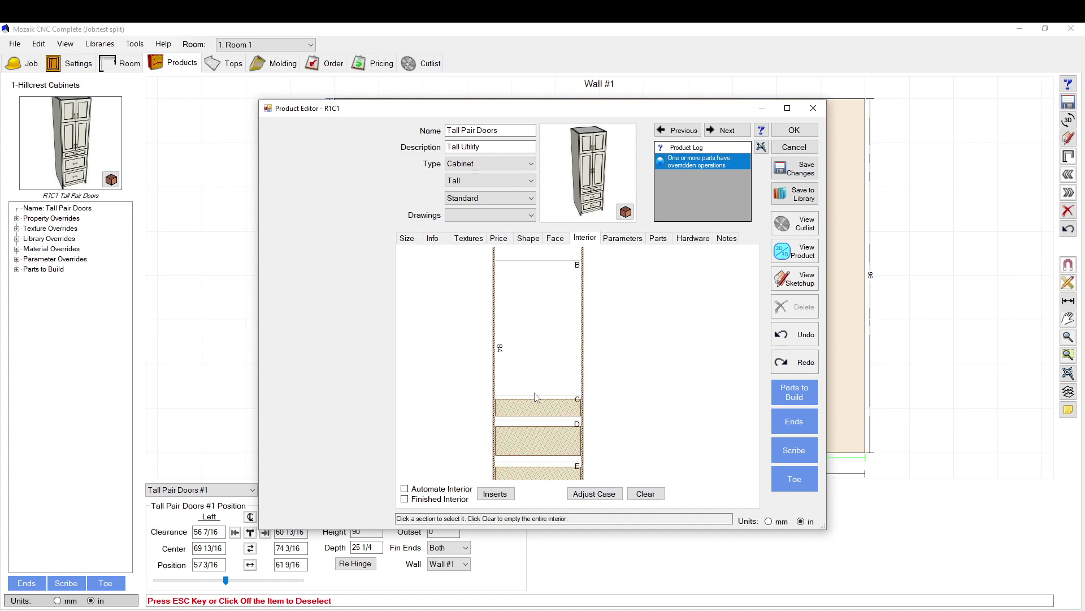
scroll(511, 421, down, 5)
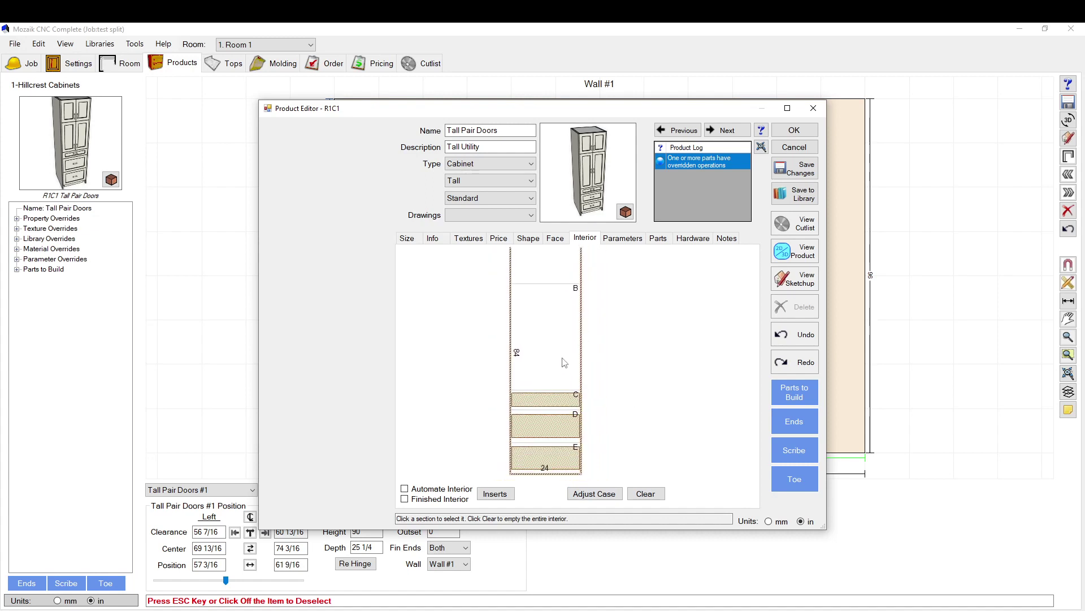
Step: Split door pair B on the cabinet face horizontally into two stacked sections
click(557, 239)
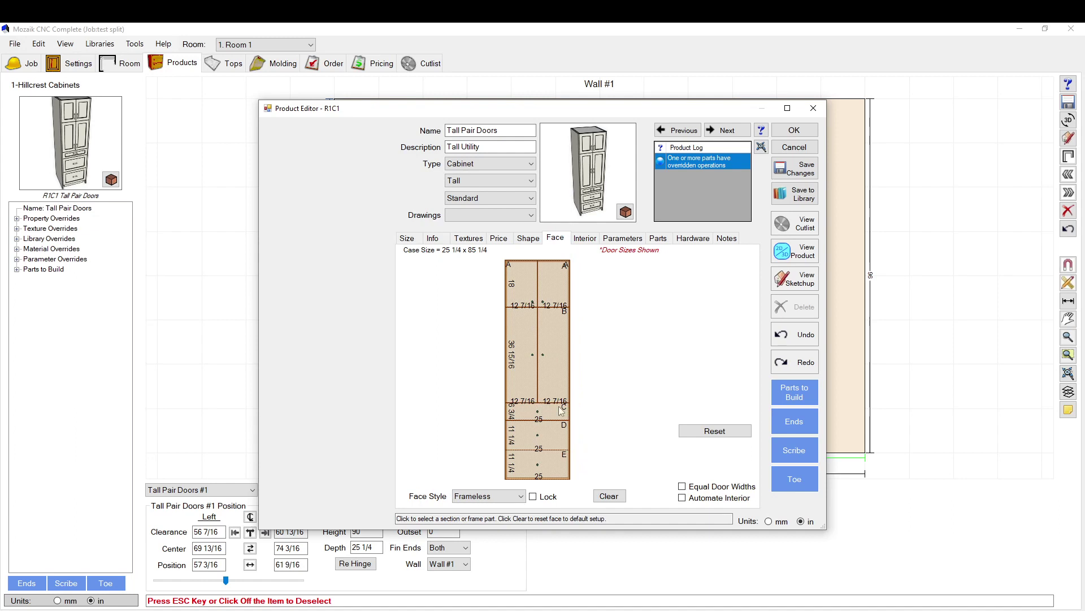
click(531, 352)
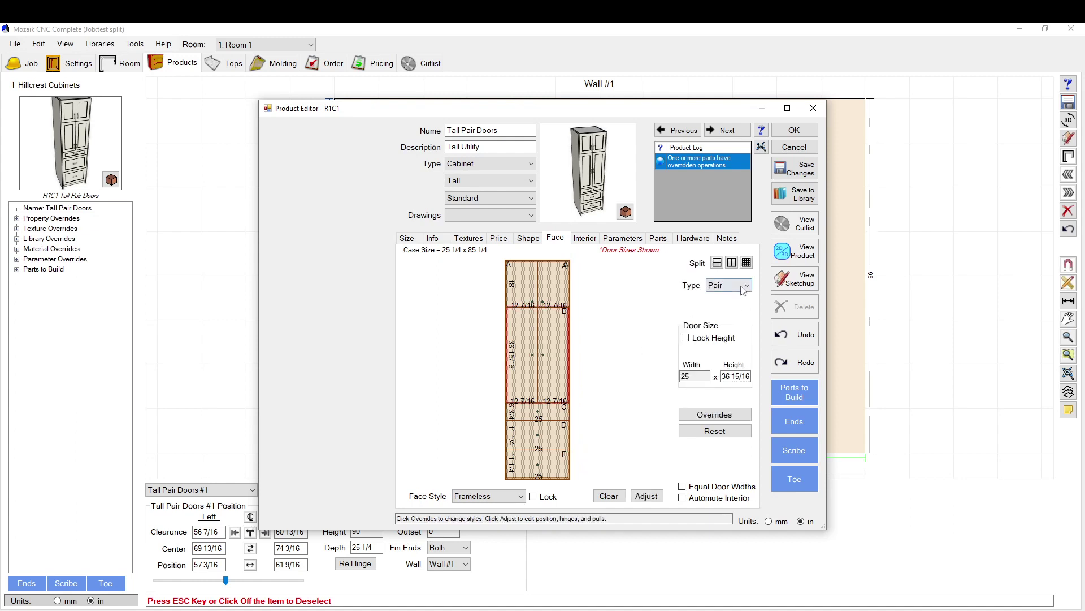
click(717, 263)
click(530, 355)
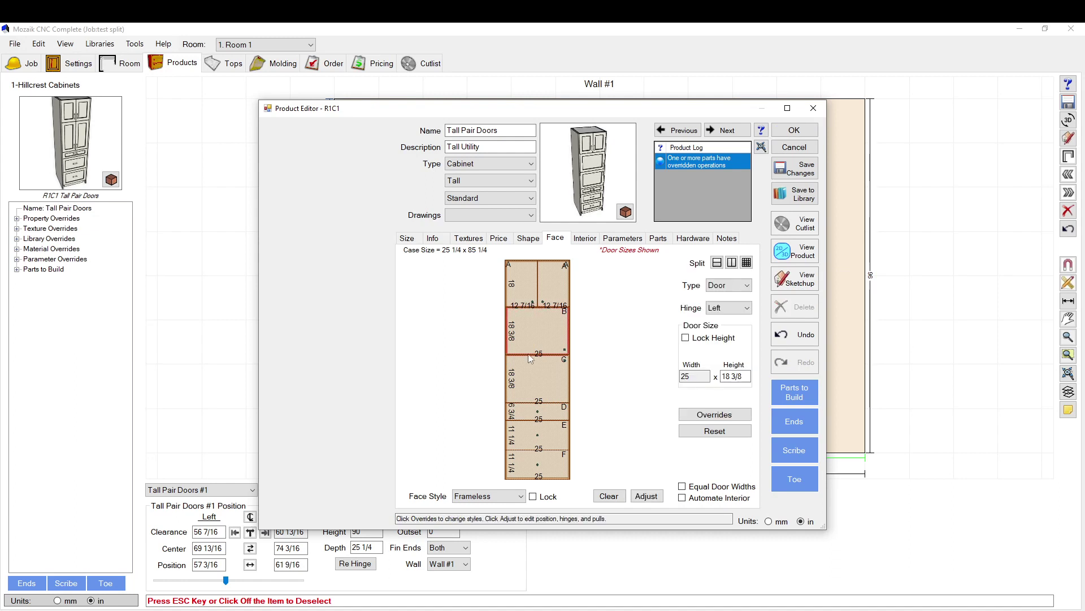
click(531, 356)
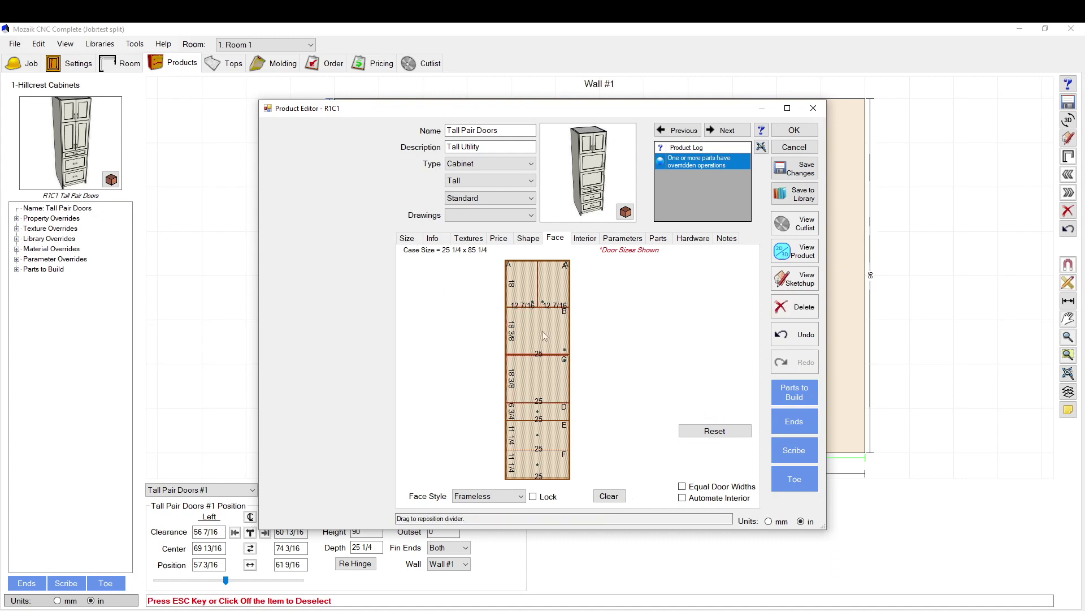
Step: Change face section C, directly above the drawers, to the Open type
click(541, 338)
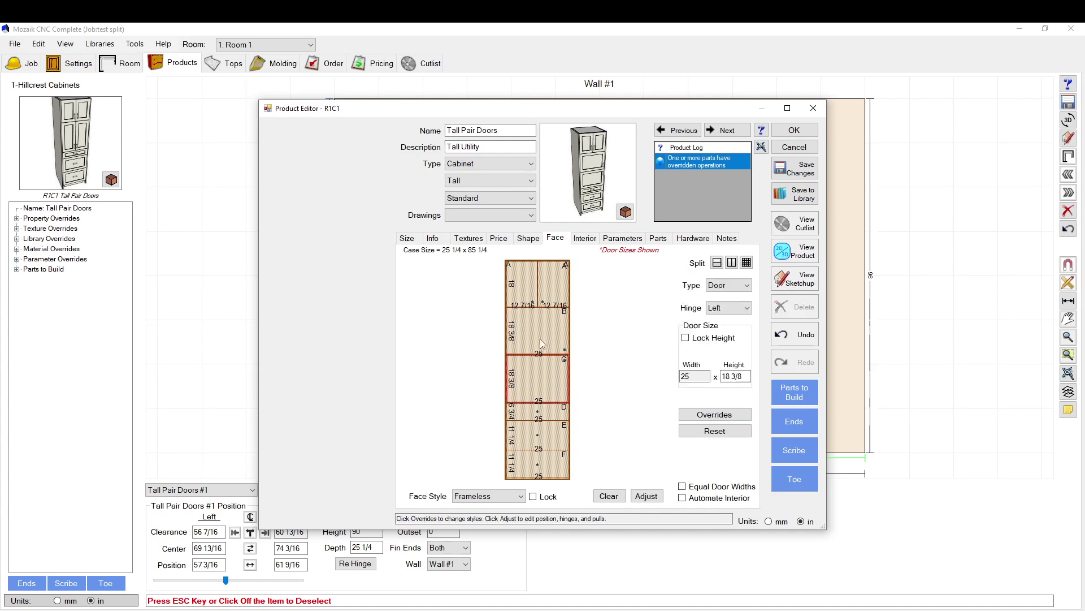
click(528, 382)
click(733, 286)
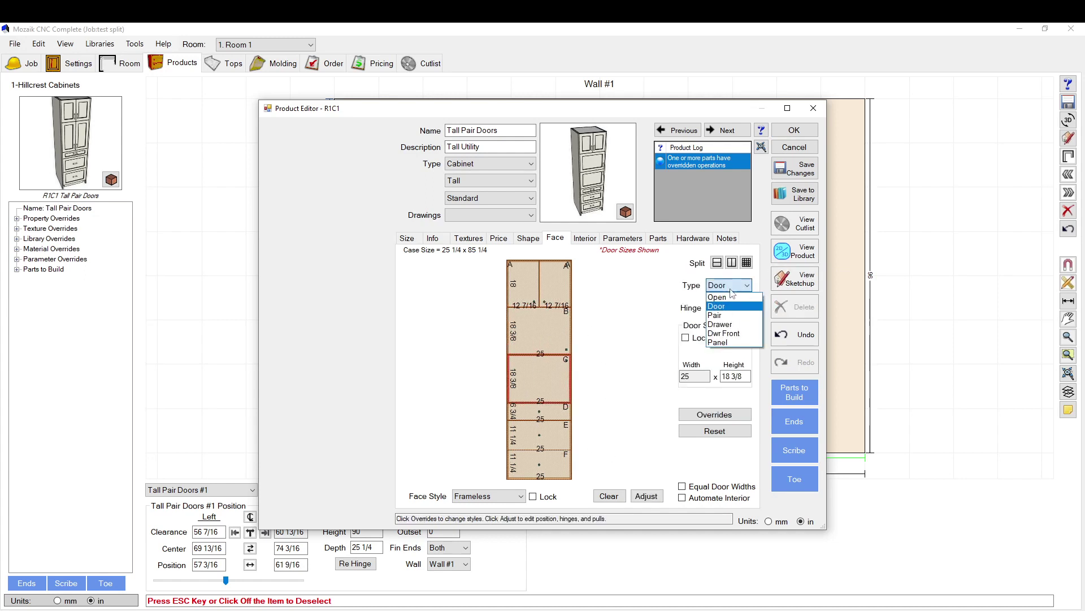
click(718, 297)
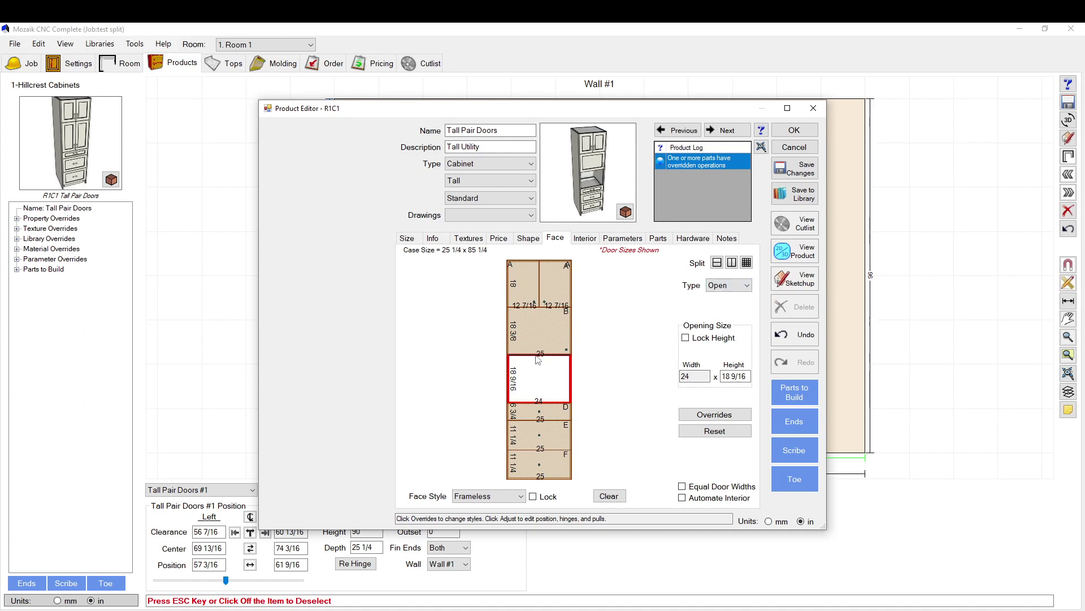
Step: Change face section B, above the open section, to the Pair door type
click(538, 334)
click(735, 286)
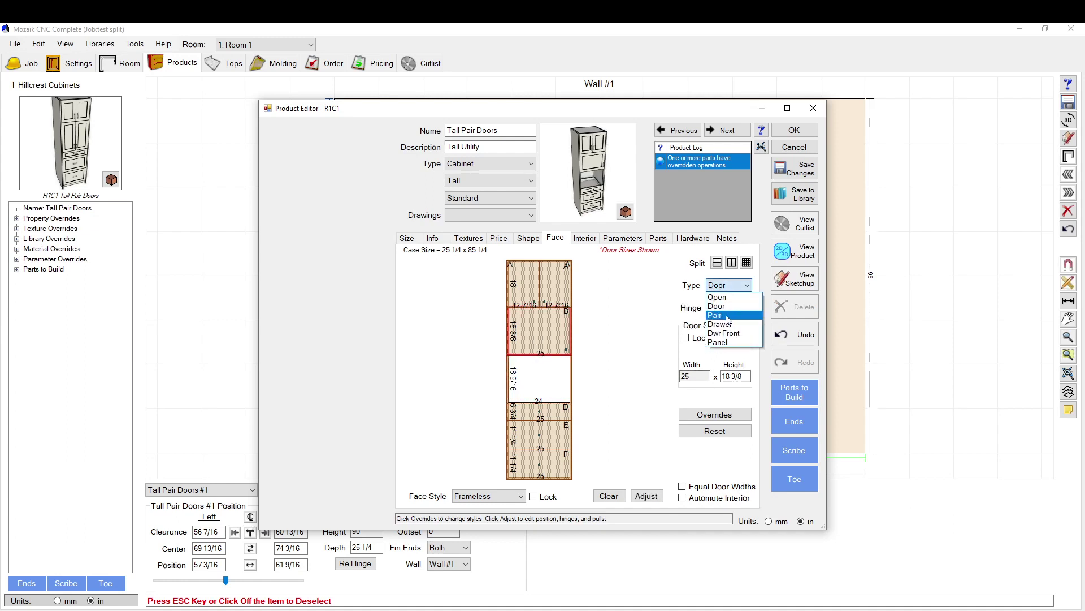
click(730, 317)
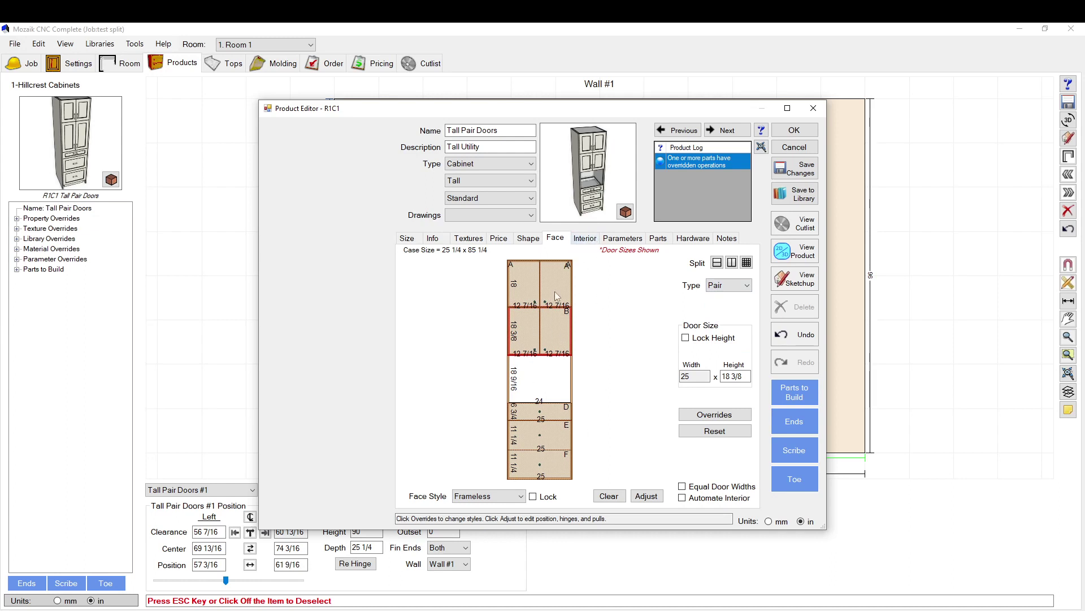
Step: Inspect the undivided interior and its drawer boxes in the product viewer's Left view
click(588, 240)
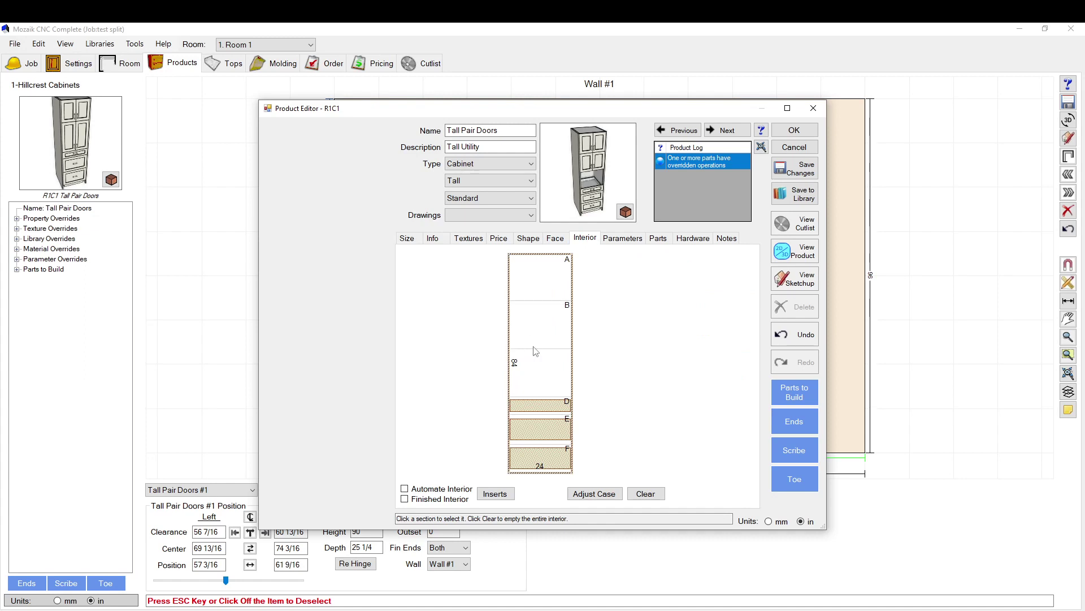
click(544, 369)
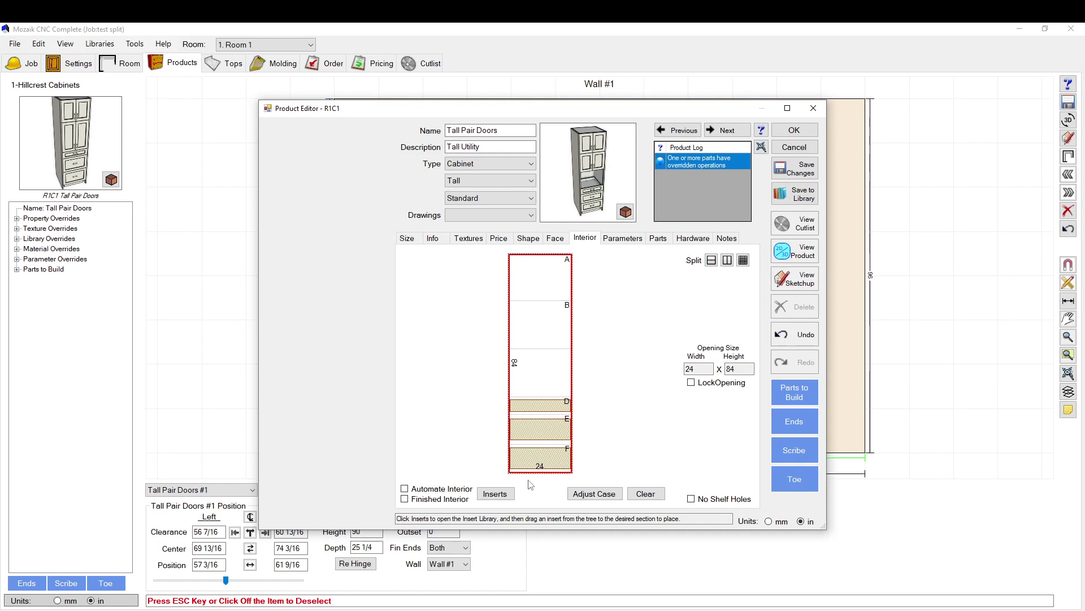
click(780, 249)
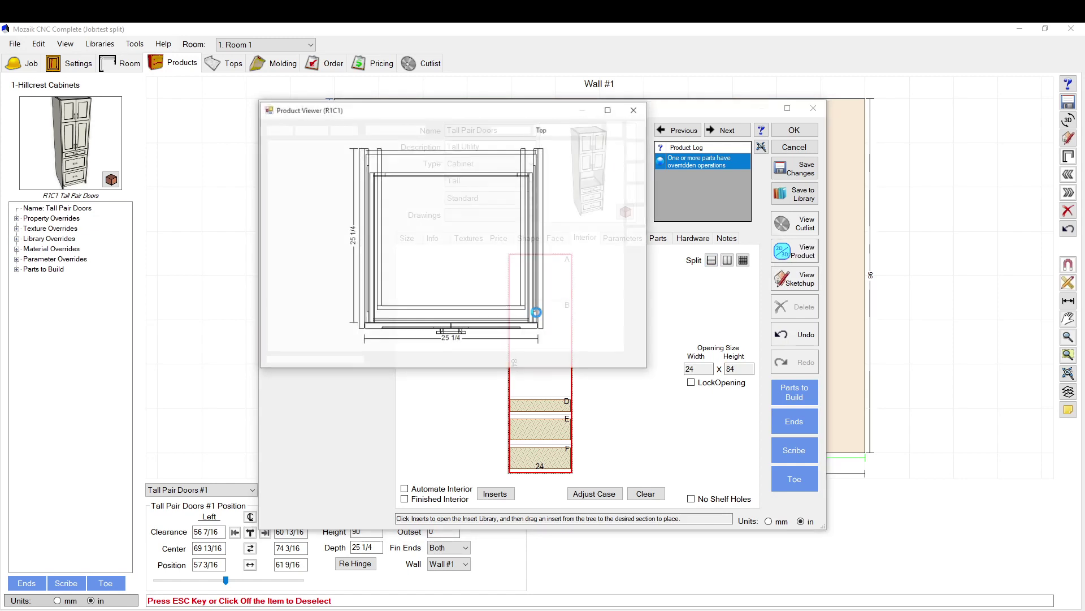
click(570, 131)
click(560, 153)
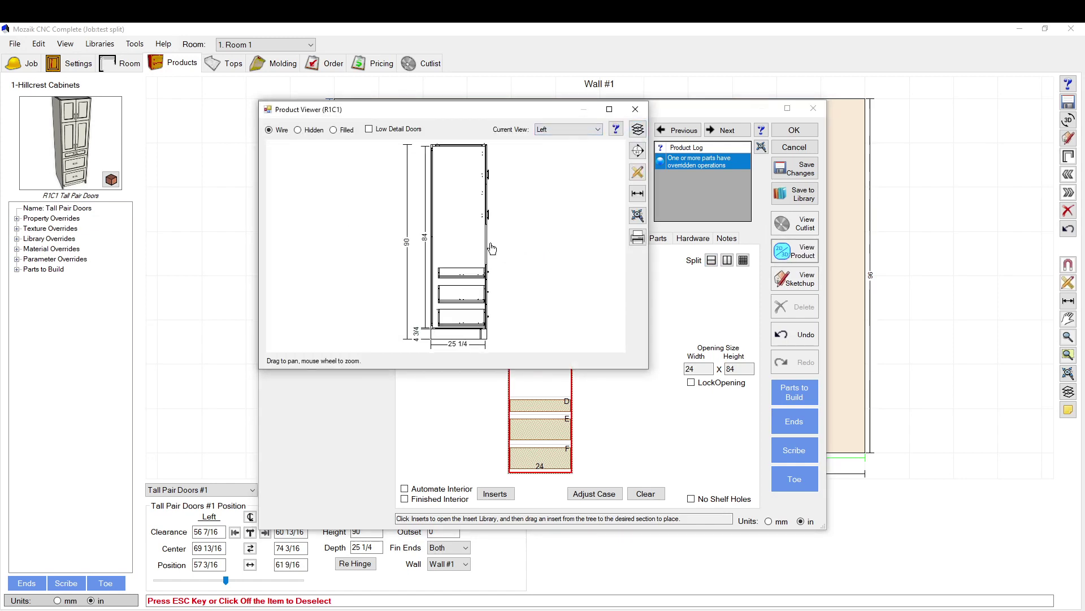
scroll(474, 320, up, 3)
scroll(474, 322, up, 2)
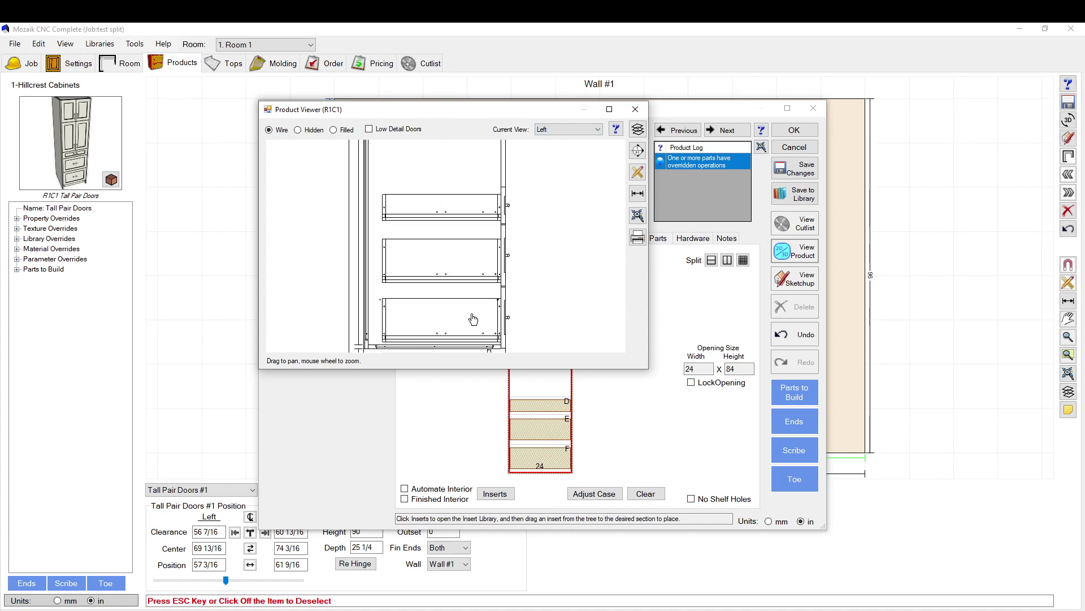
scroll(476, 332, down, 5)
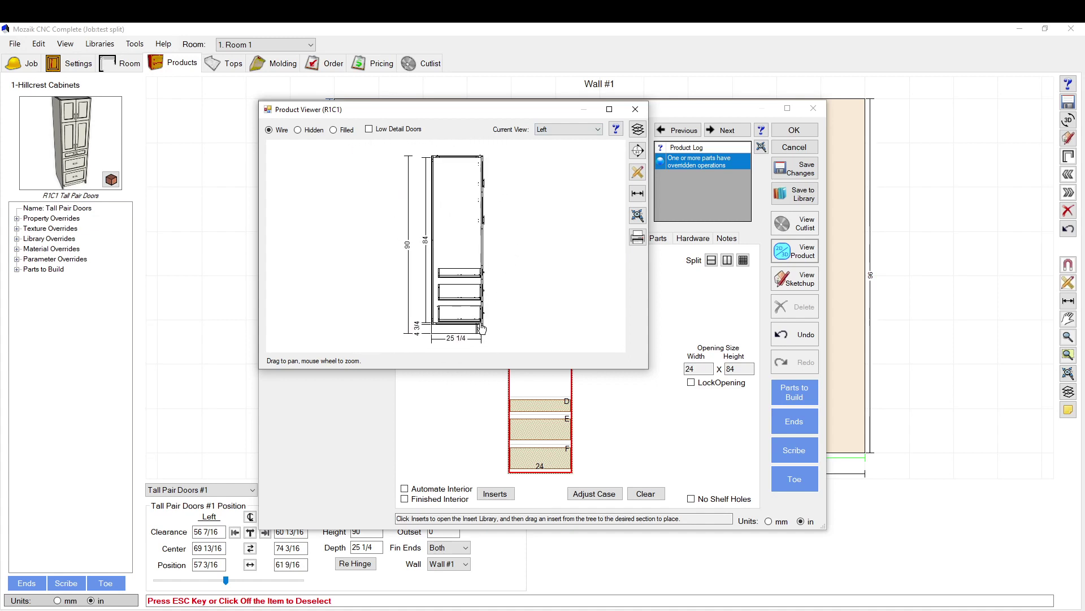
scroll(441, 219, up, 2)
scroll(498, 306, up, 4)
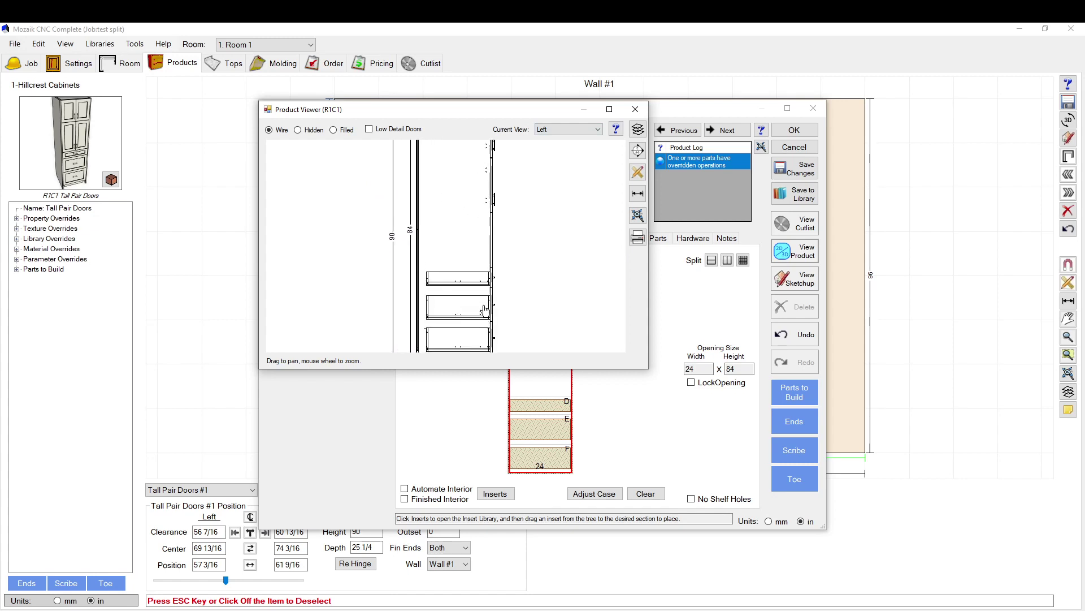
scroll(492, 218, down, 4)
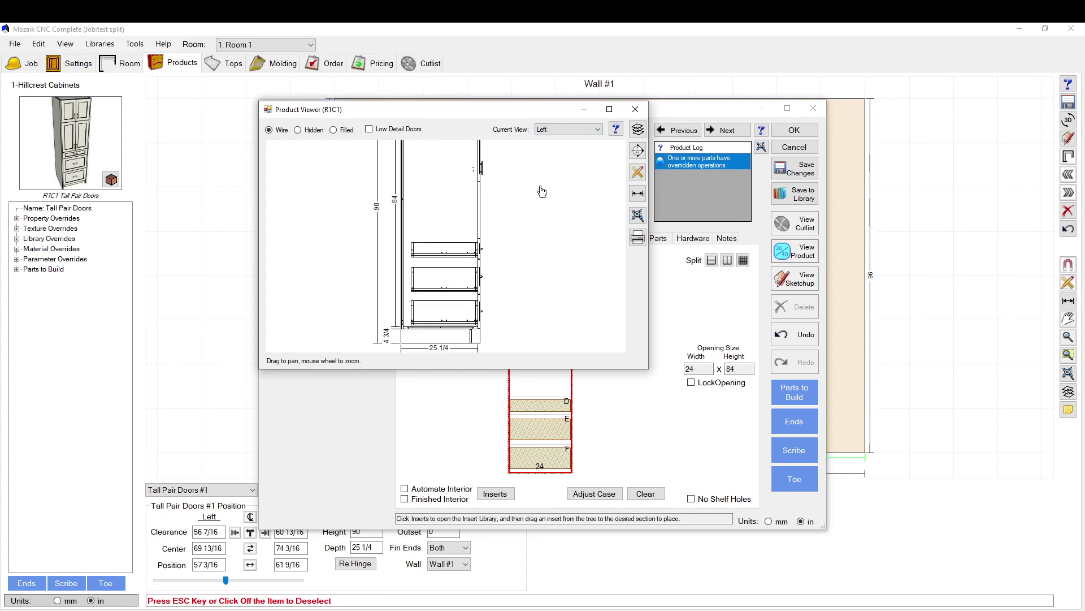
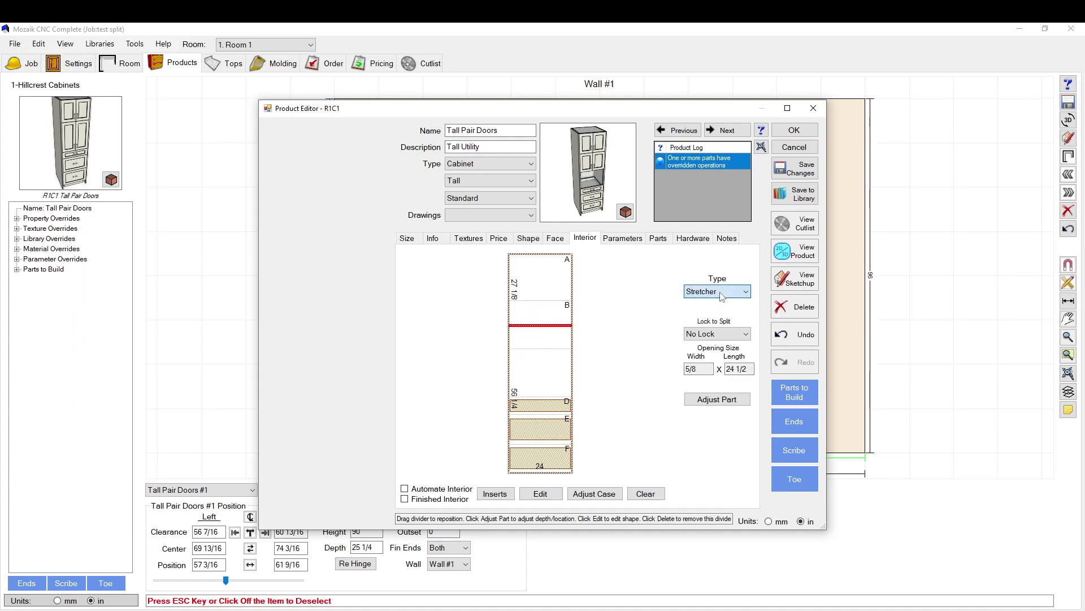
Step: Move the stretcher divider down to the face split below section B, about 35 5/8 in below the cabinet top
click(734, 334)
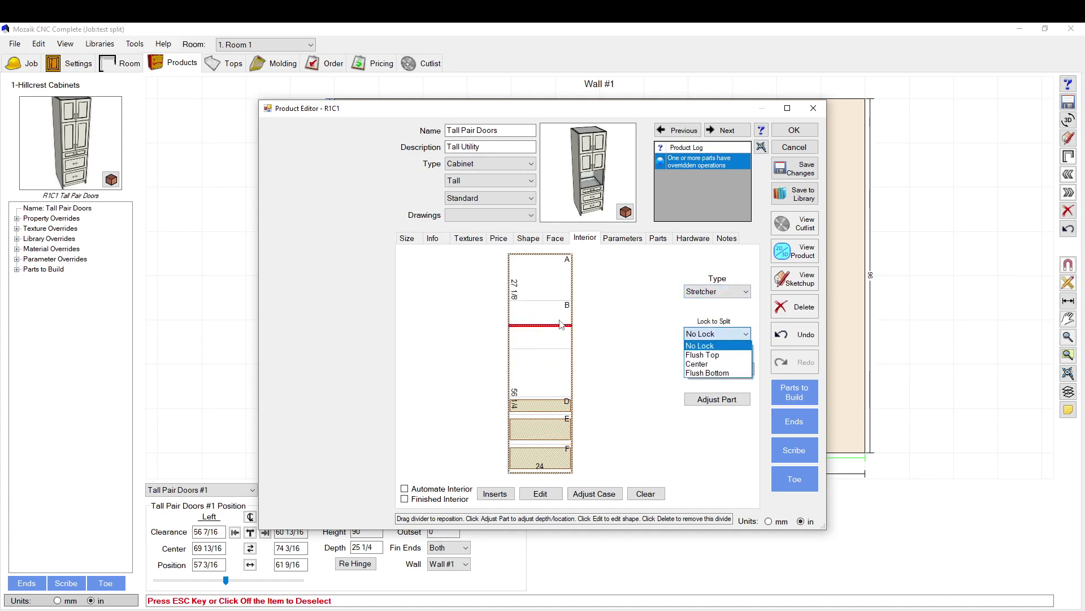
click(561, 324)
click(712, 337)
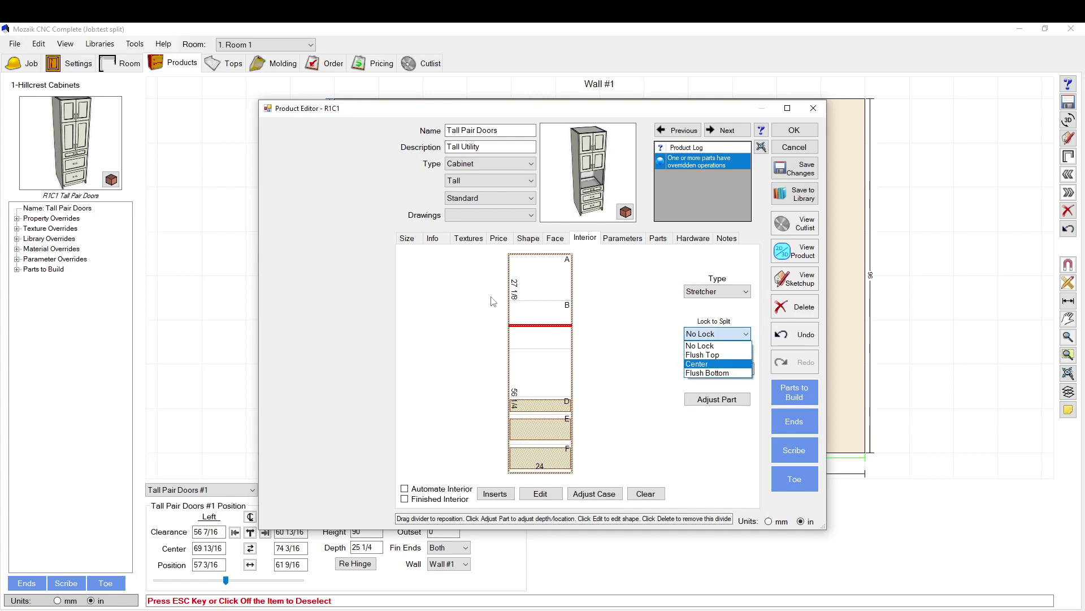
click(539, 335)
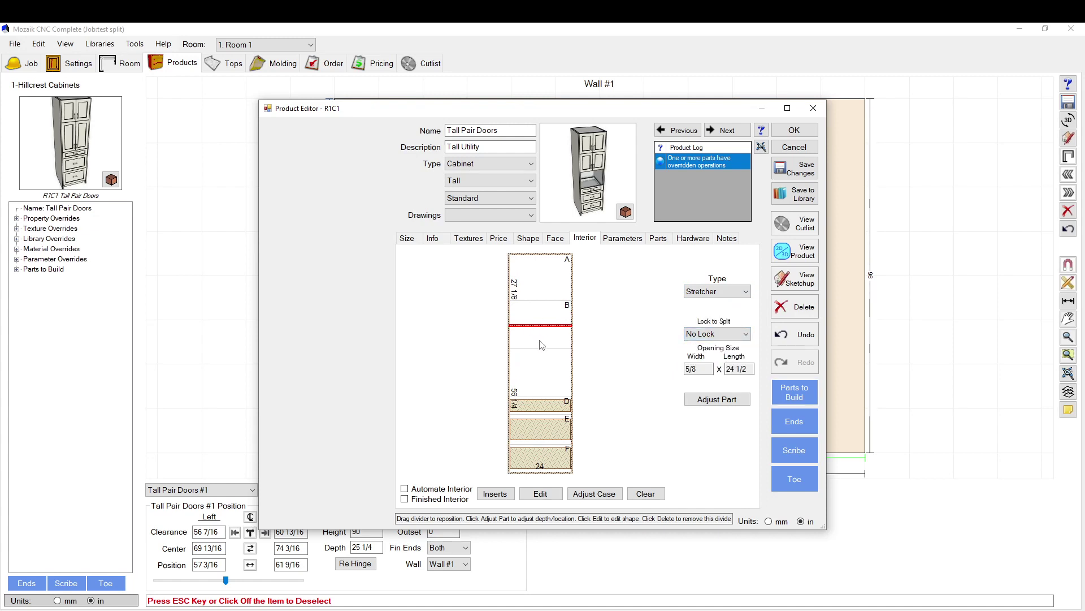
drag(540, 327, 542, 348)
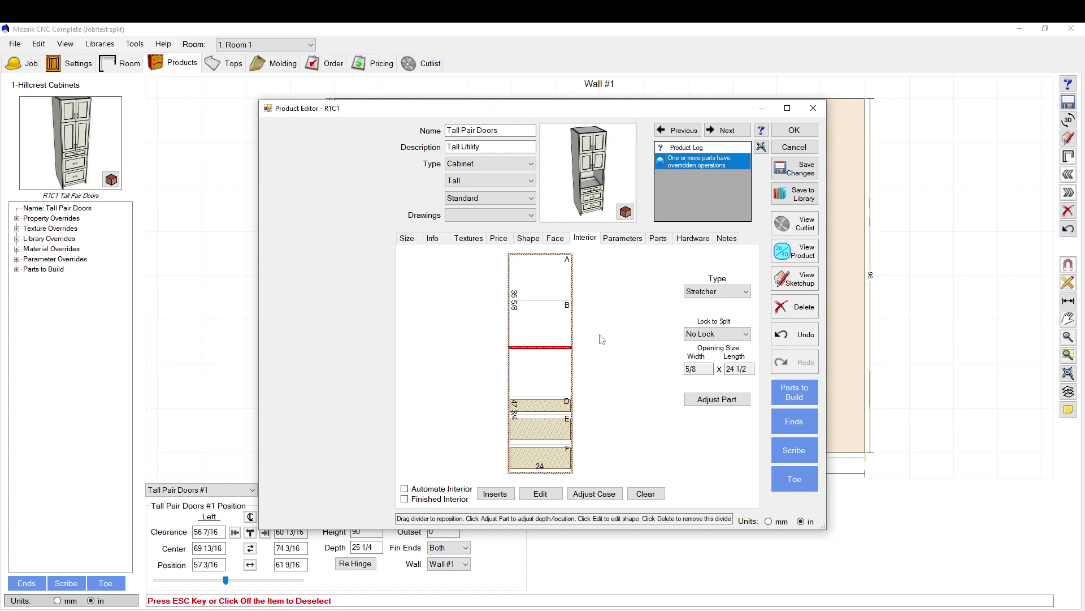
Step: Change the divider's type to Fixed and lock it to the Center of the face split below section B
click(706, 292)
click(707, 307)
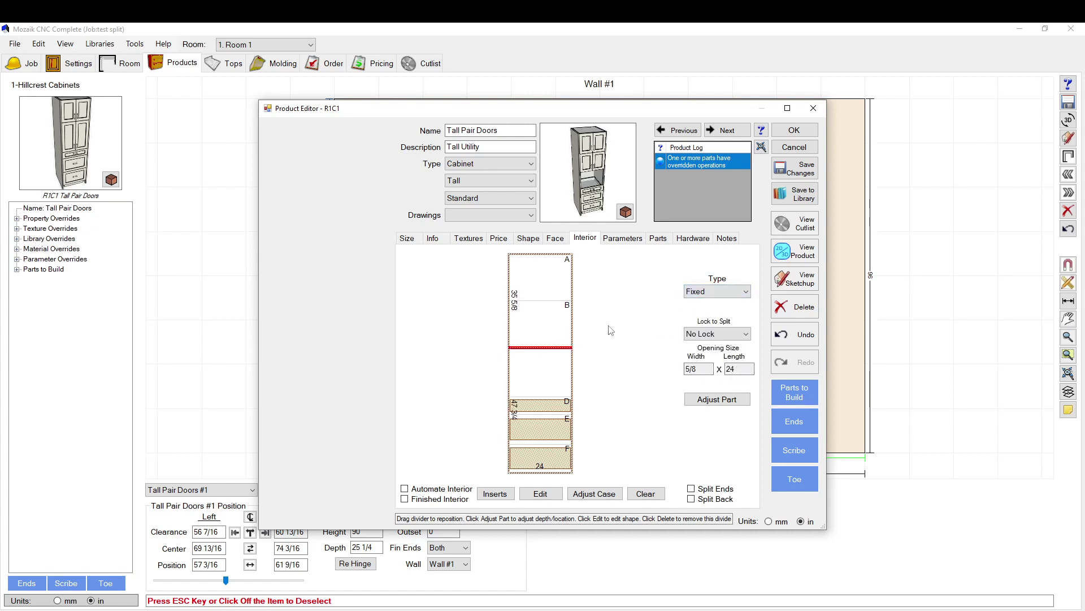
click(738, 334)
click(702, 358)
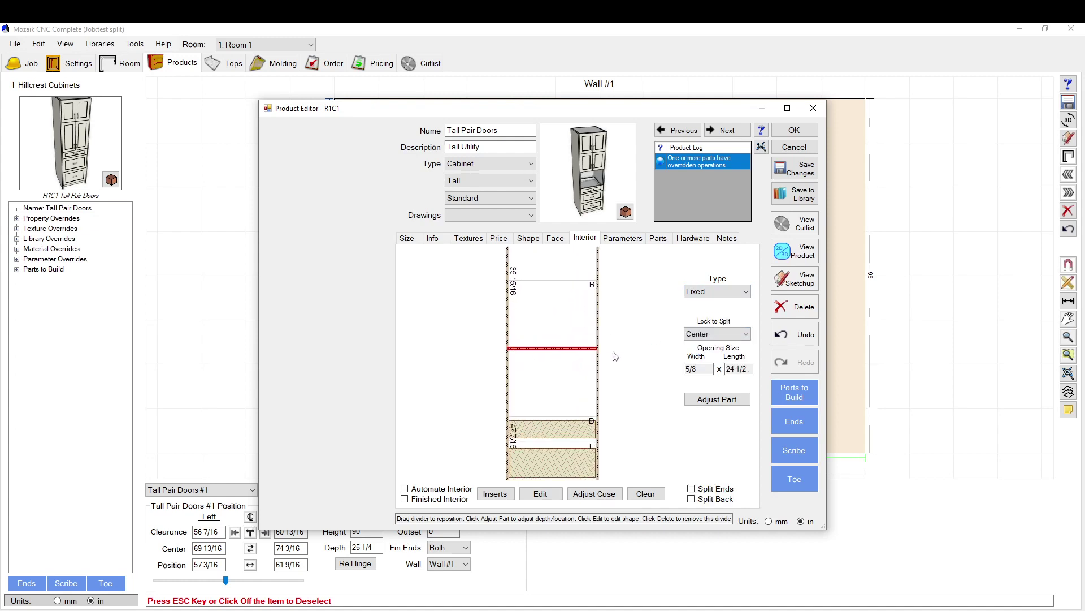
Step: Examine how the fixed divider lines up with the bottom of door pair B in the product viewer's Left view
click(811, 252)
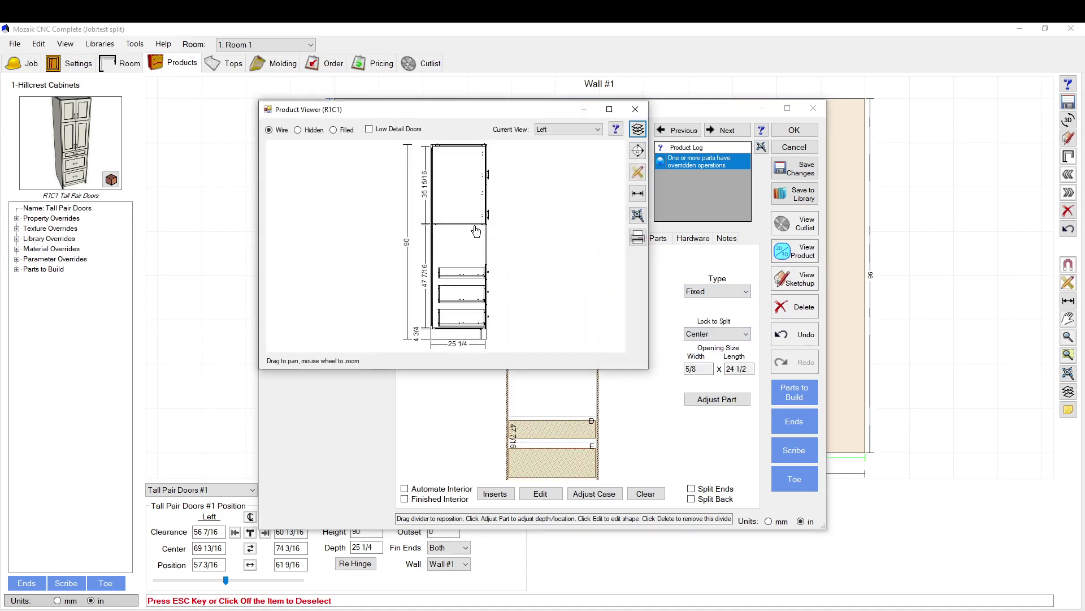
scroll(476, 231, up, 6)
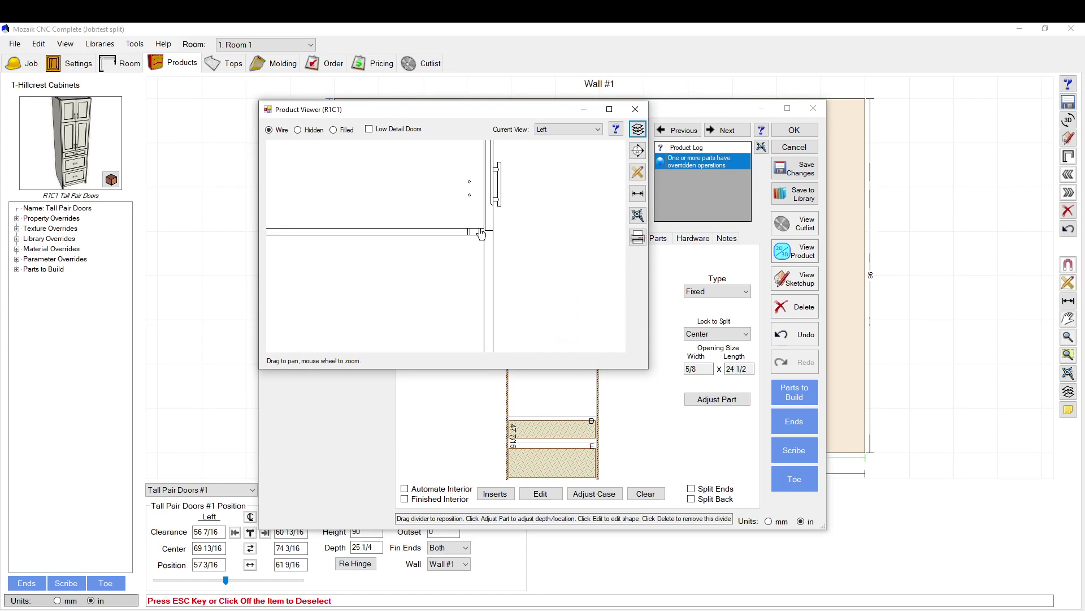
scroll(481, 234, up, 2)
scroll(497, 275, down, 5)
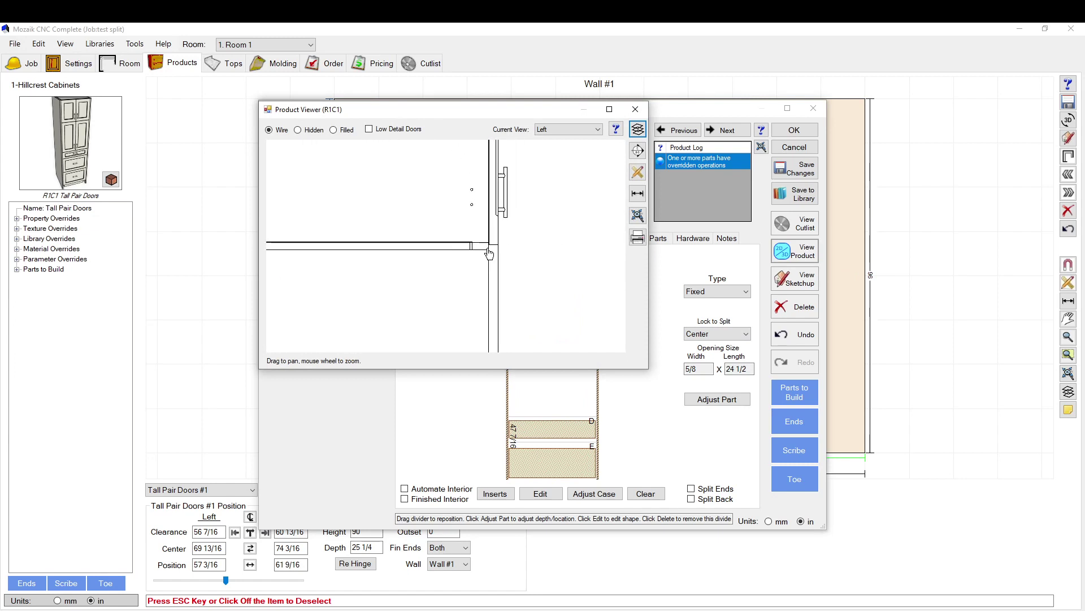
scroll(496, 248, up, 8)
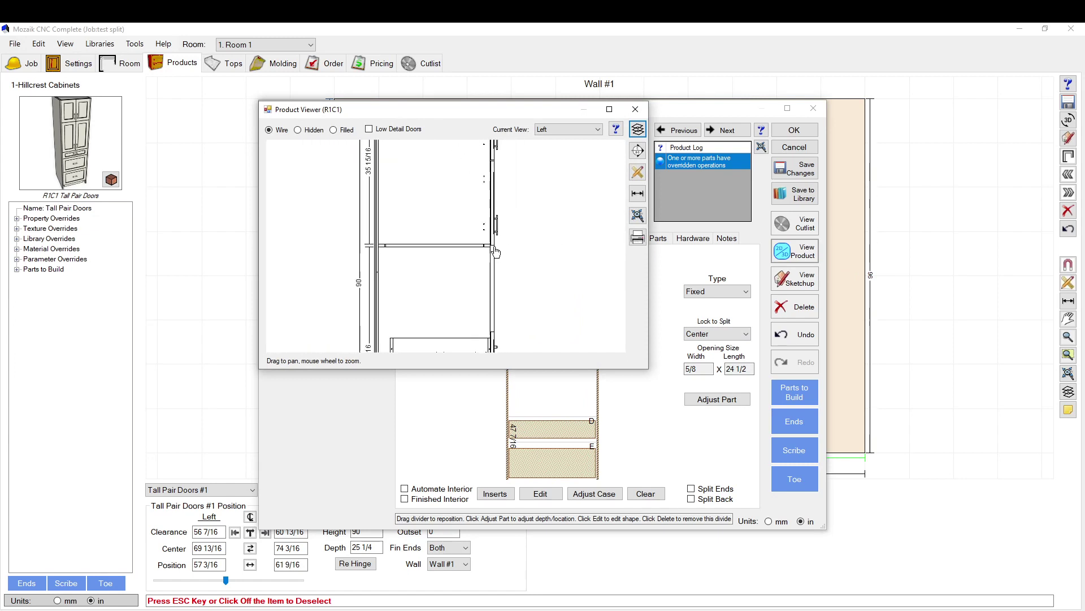
scroll(501, 235, down, 4)
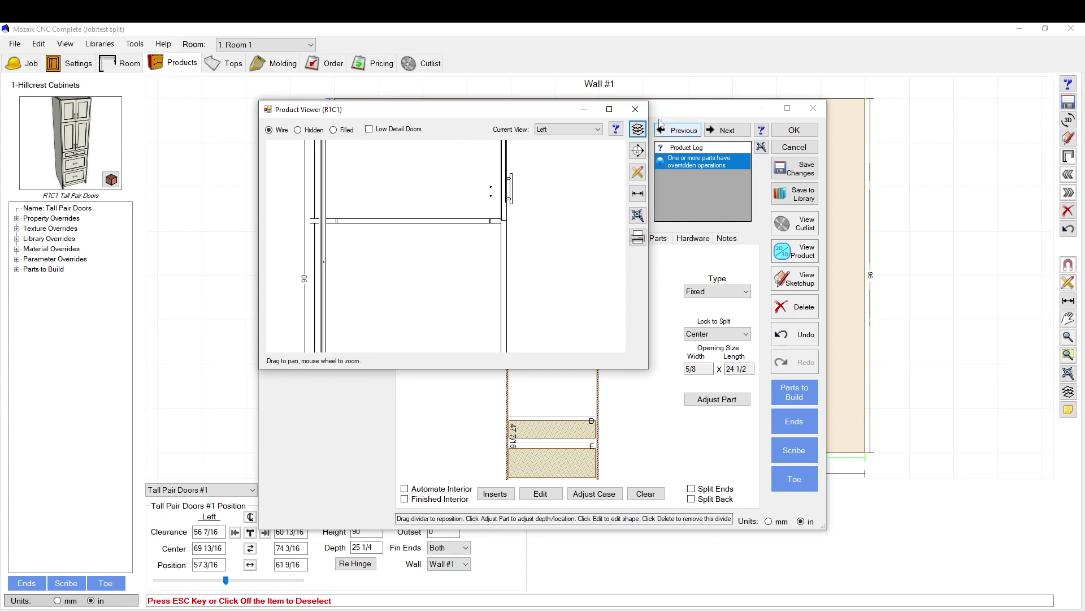
scroll(502, 226, up, 3)
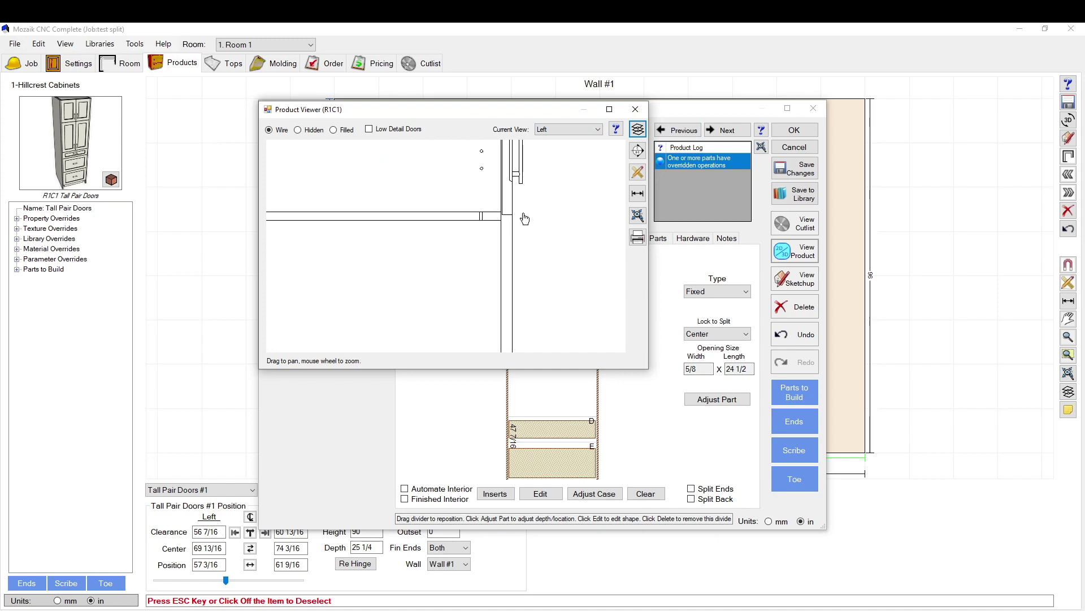
click(647, 110)
Step: Unlock the divider from its split and move it down to the split between drawers D and E
drag(545, 362, 595, 341)
click(721, 338)
click(717, 347)
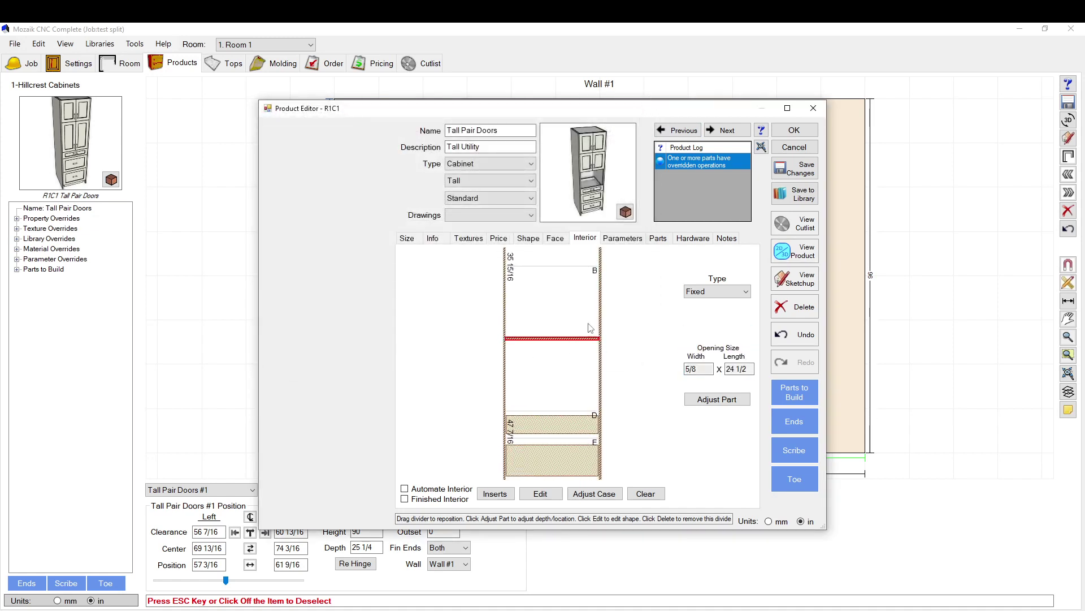
drag(553, 342, 552, 436)
Step: Lock the divider to the Center of the split between drawers D and E and inspect its alignment in the product viewer
click(723, 290)
click(726, 290)
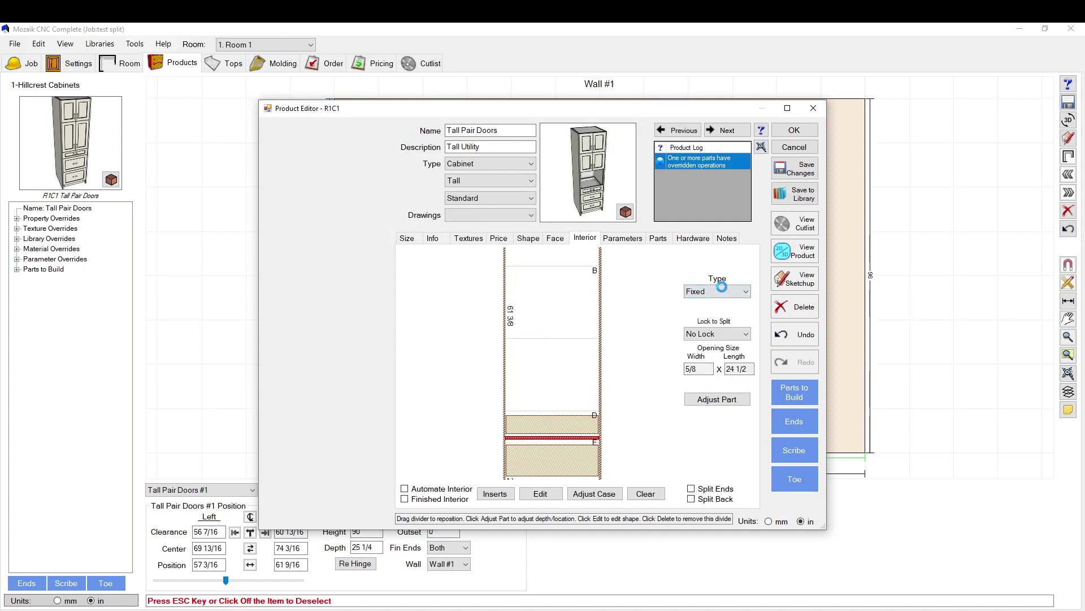
click(714, 334)
click(701, 351)
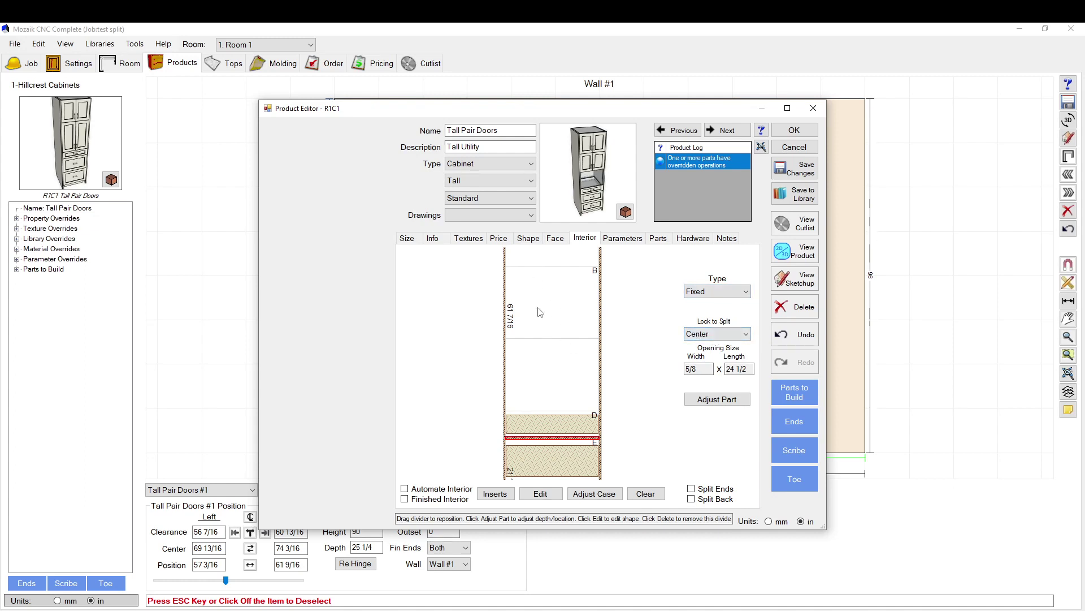
click(777, 257)
scroll(477, 285, up, 3)
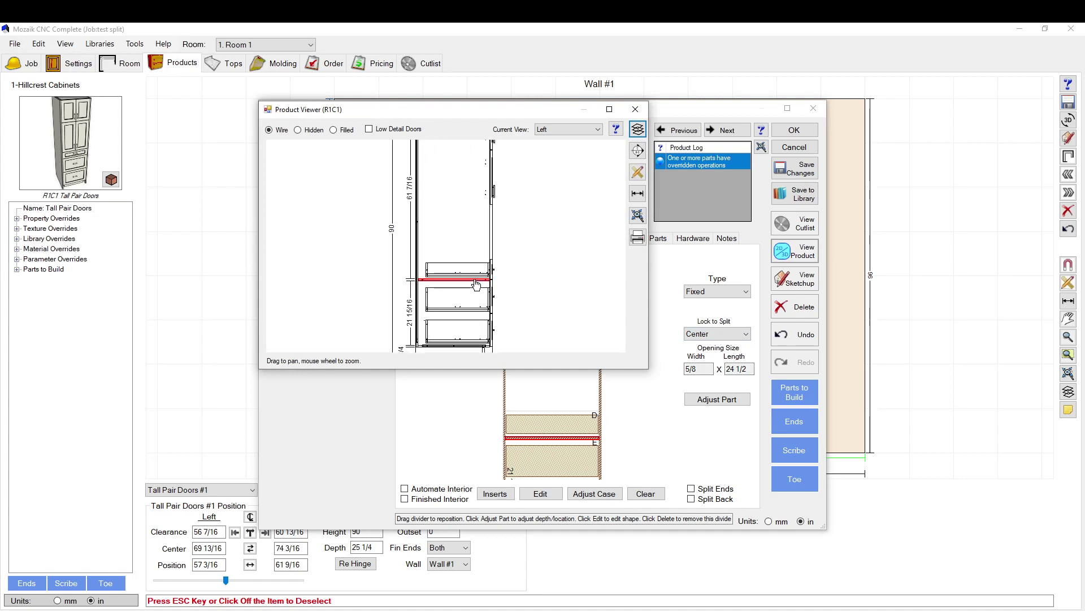
scroll(492, 284, up, 5)
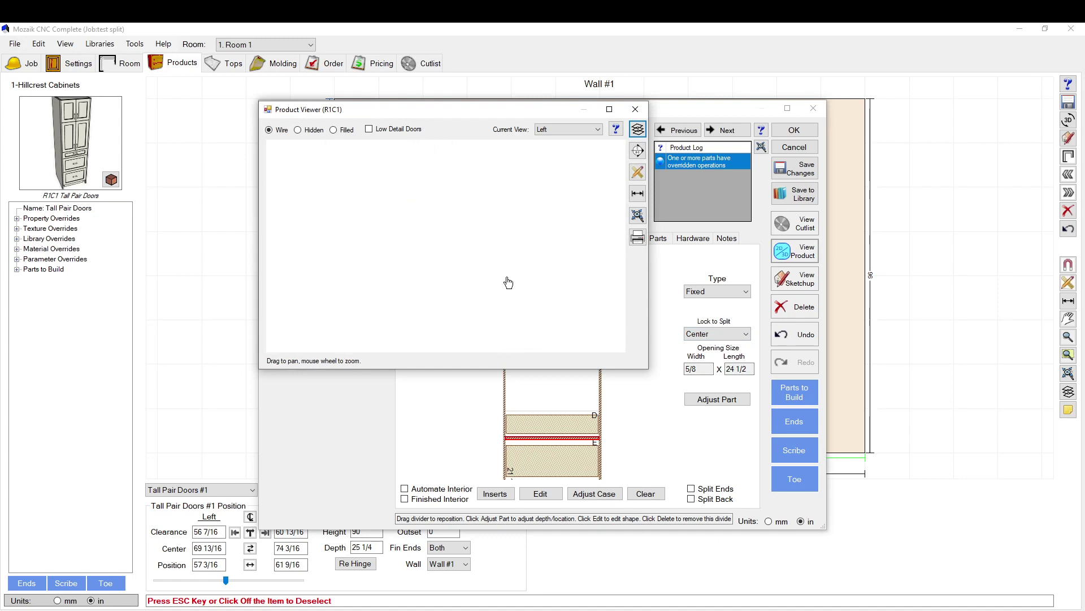
scroll(496, 291, down, 3)
scroll(497, 293, up, 2)
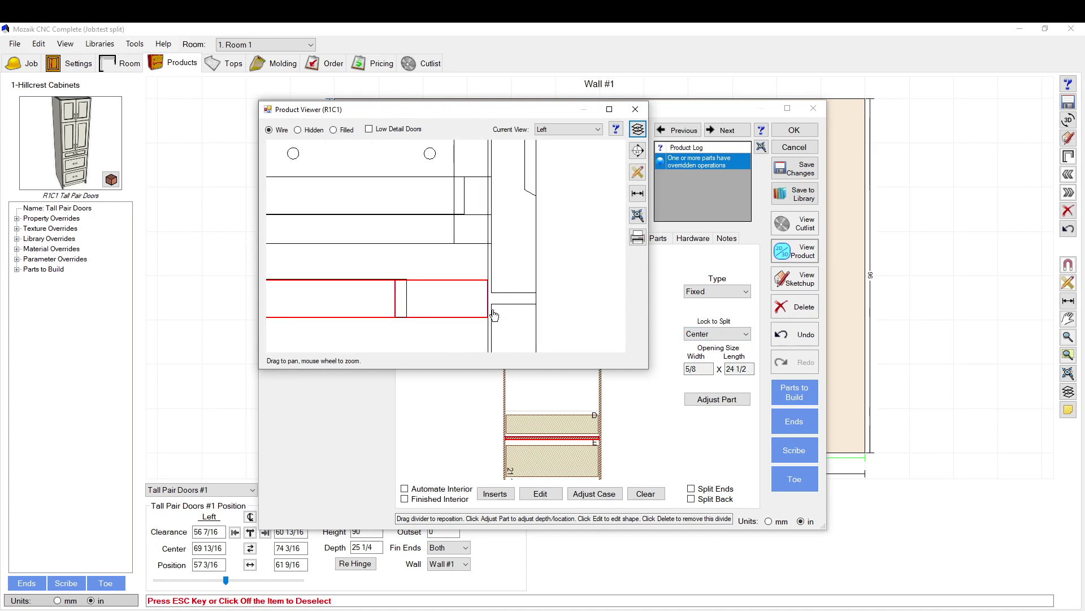
Step: Change the divider's split lock to Flush Top and dimension the gap between the adjoining drawer fronts in the product viewer
click(716, 335)
click(715, 355)
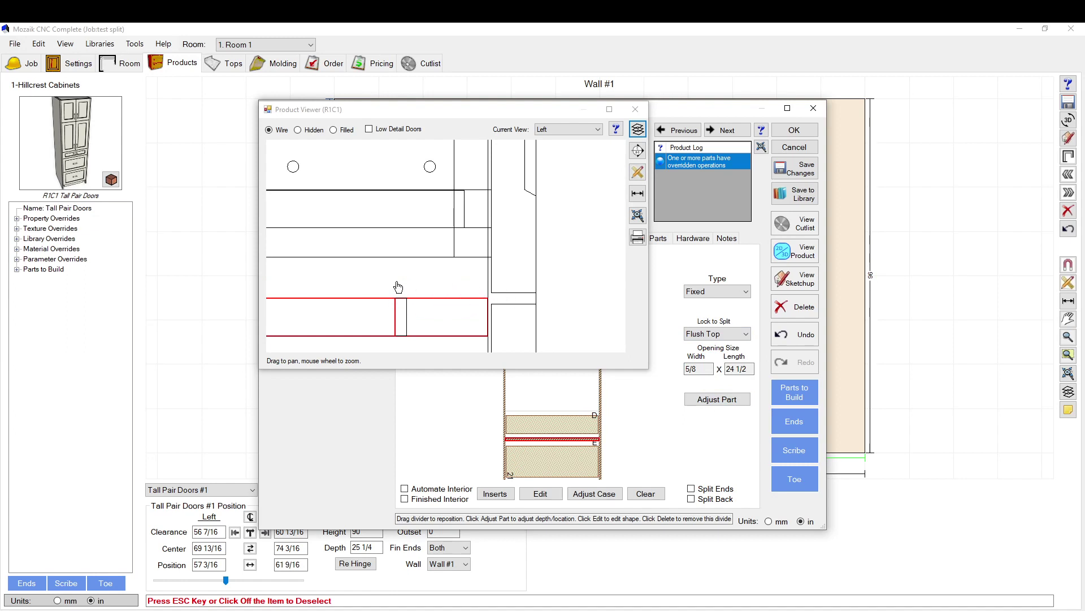
scroll(481, 304, up, 3)
click(637, 193)
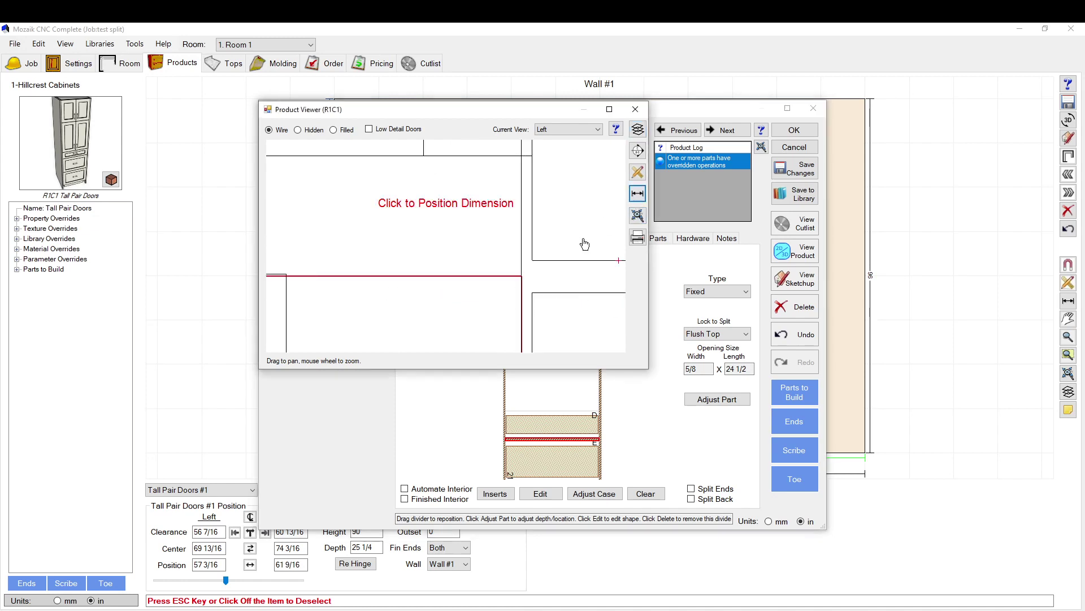
click(523, 281)
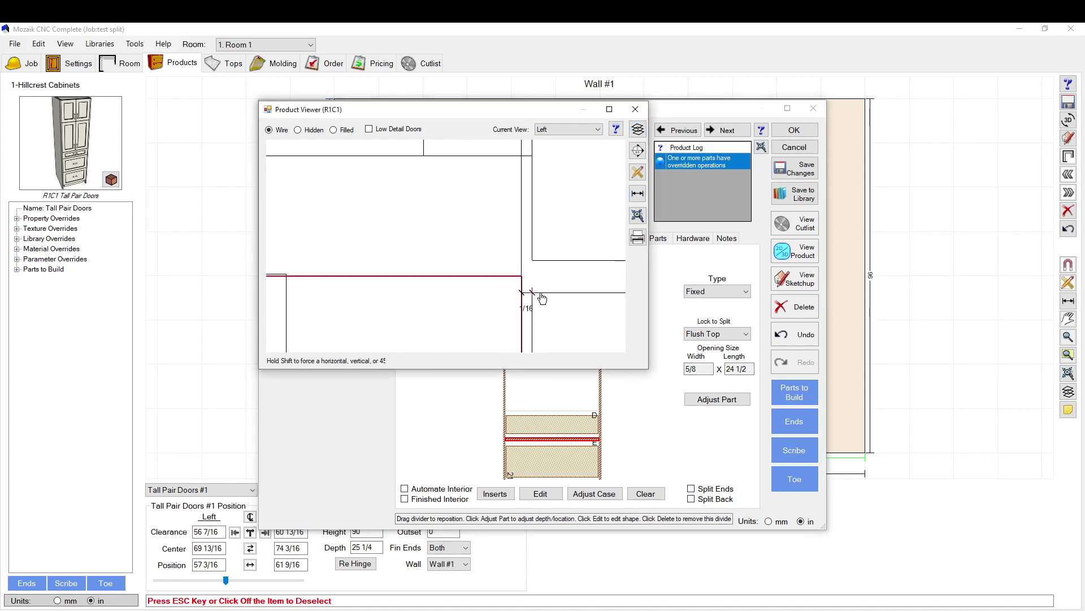
click(561, 297)
scroll(473, 274, down, 3)
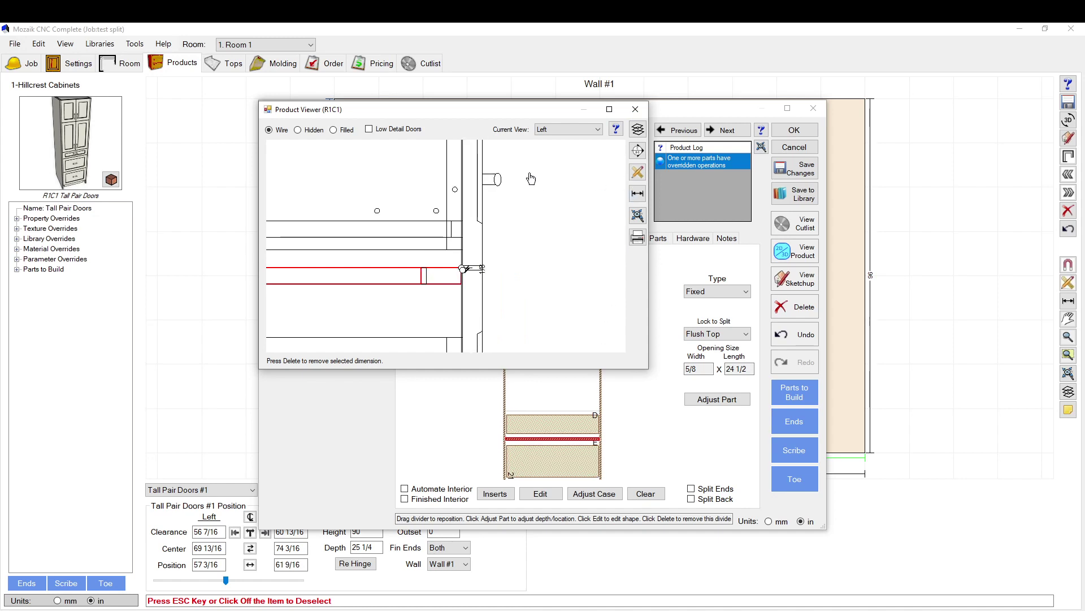
scroll(565, 306, down, 3)
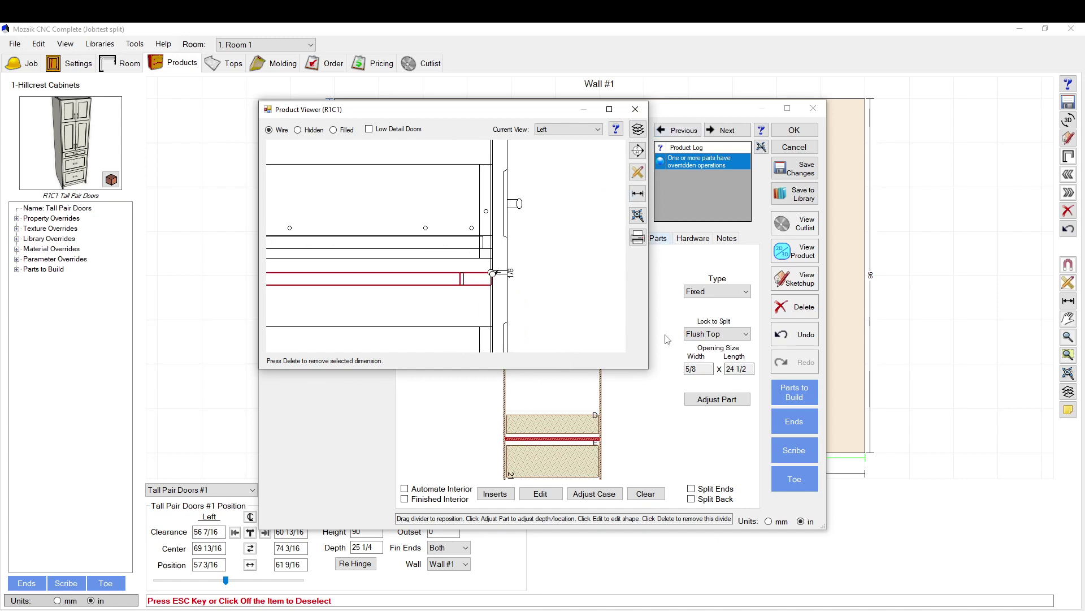
Step: Change the divider's split lock to Flush Bottom and inspect its alignment with the drawer fronts in the product viewer
click(702, 337)
click(706, 370)
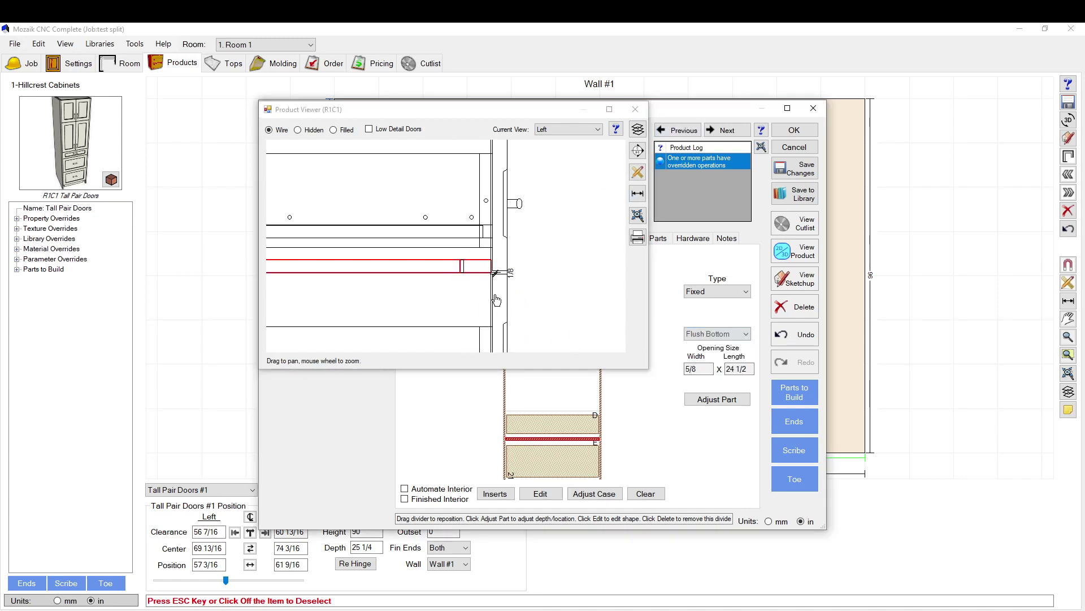
scroll(488, 277, up, 3)
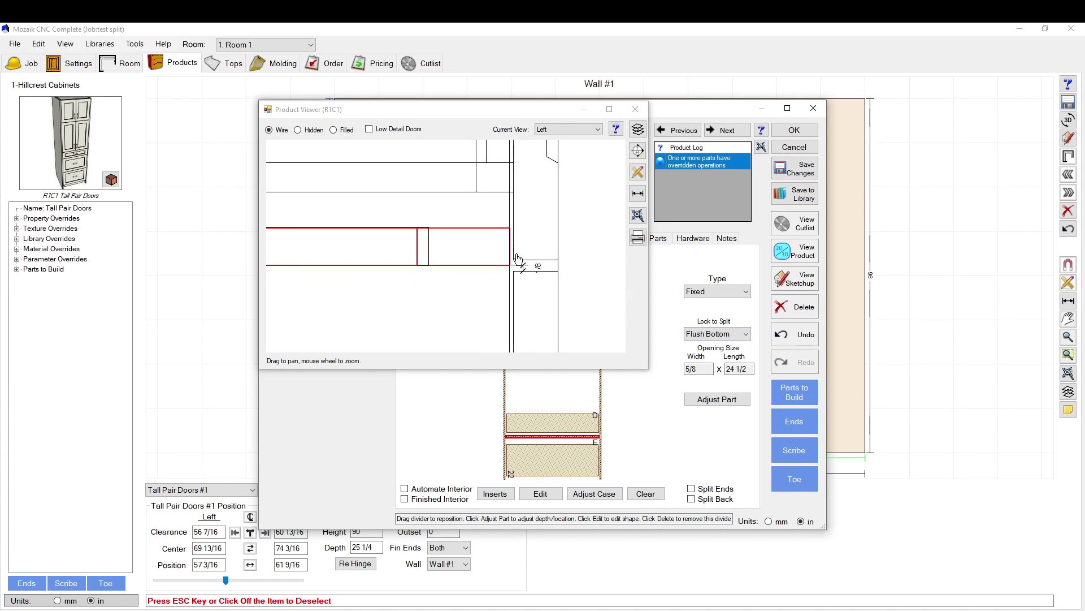
scroll(511, 252, down, 4)
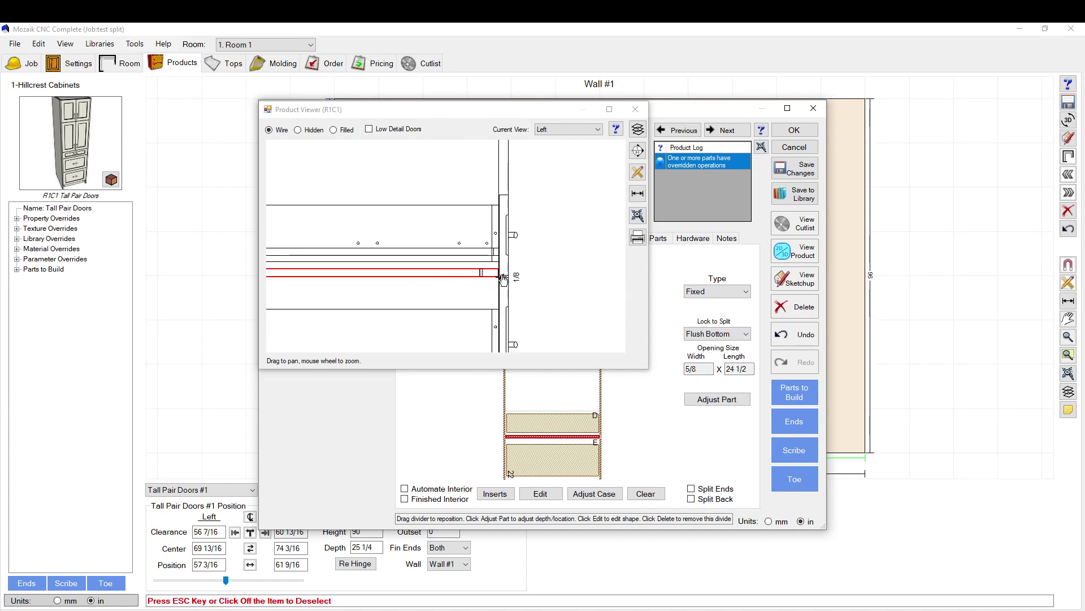
scroll(505, 283, down, 4)
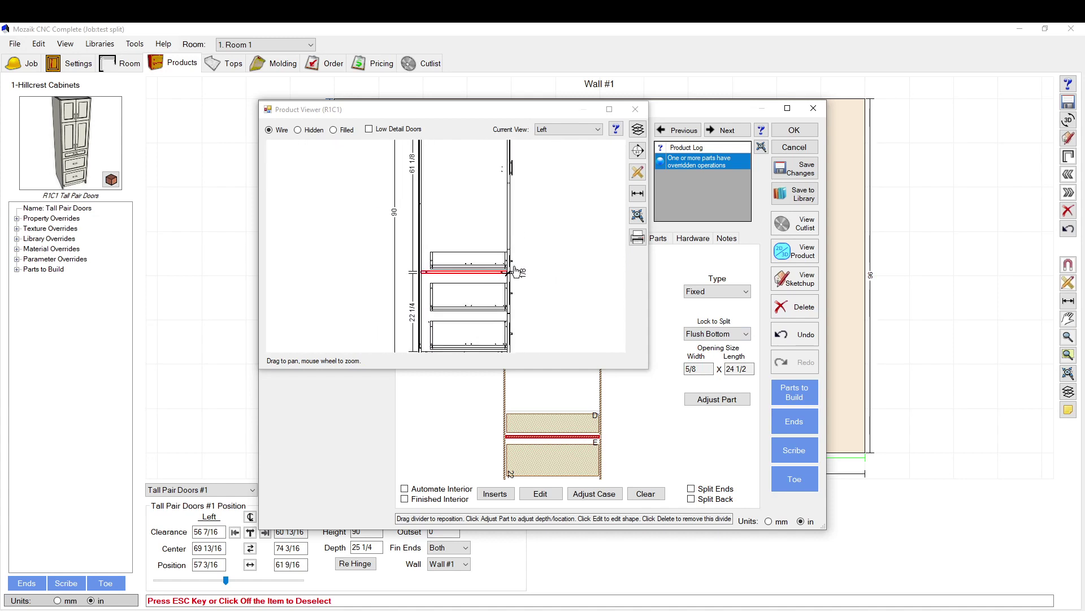
click(635, 110)
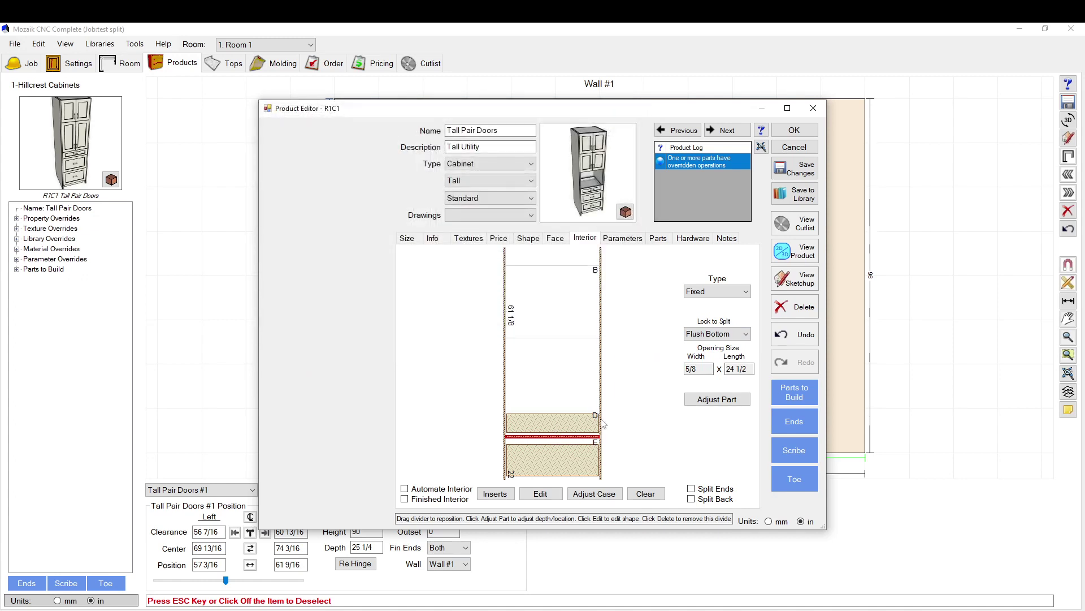
Step: Set the divider to No Lock and move it up to the split below section B, about 35 7/8 in below the cabinet top
click(715, 334)
click(707, 347)
drag(559, 443, 558, 332)
click(713, 335)
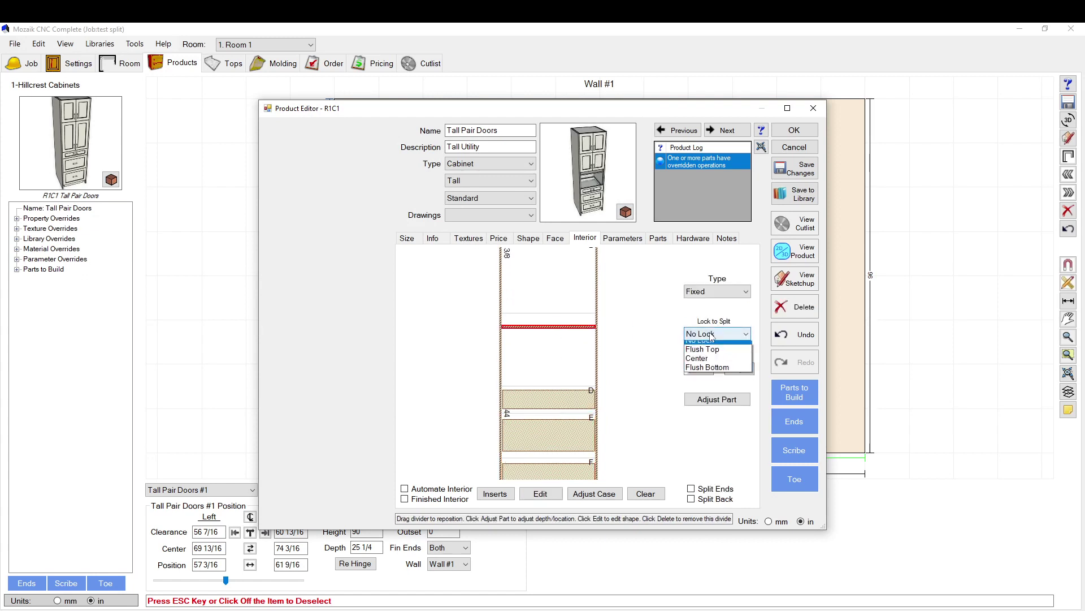
click(627, 286)
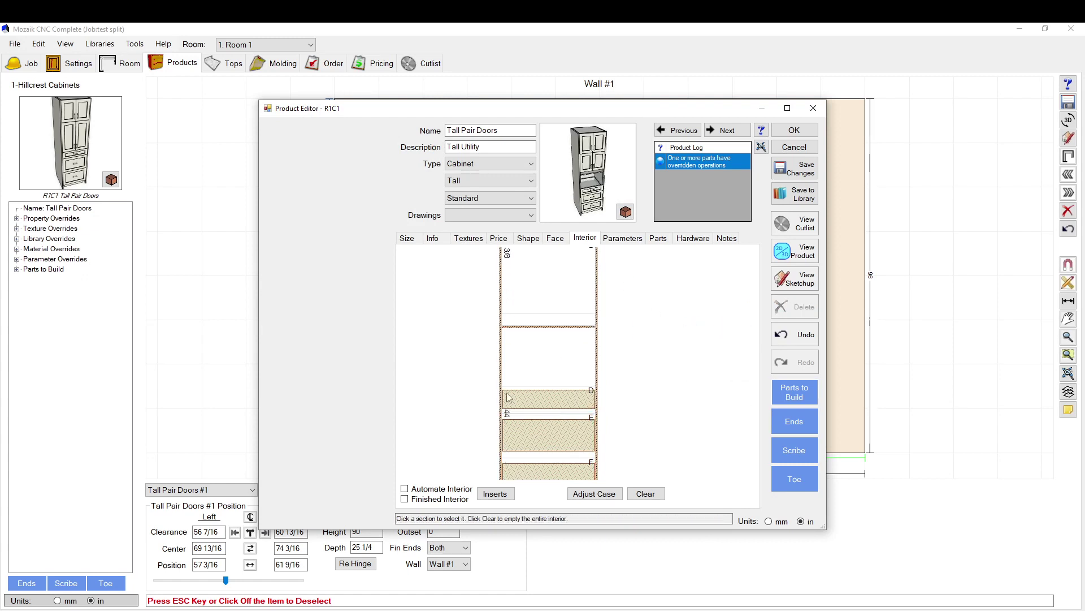
drag(551, 328, 548, 314)
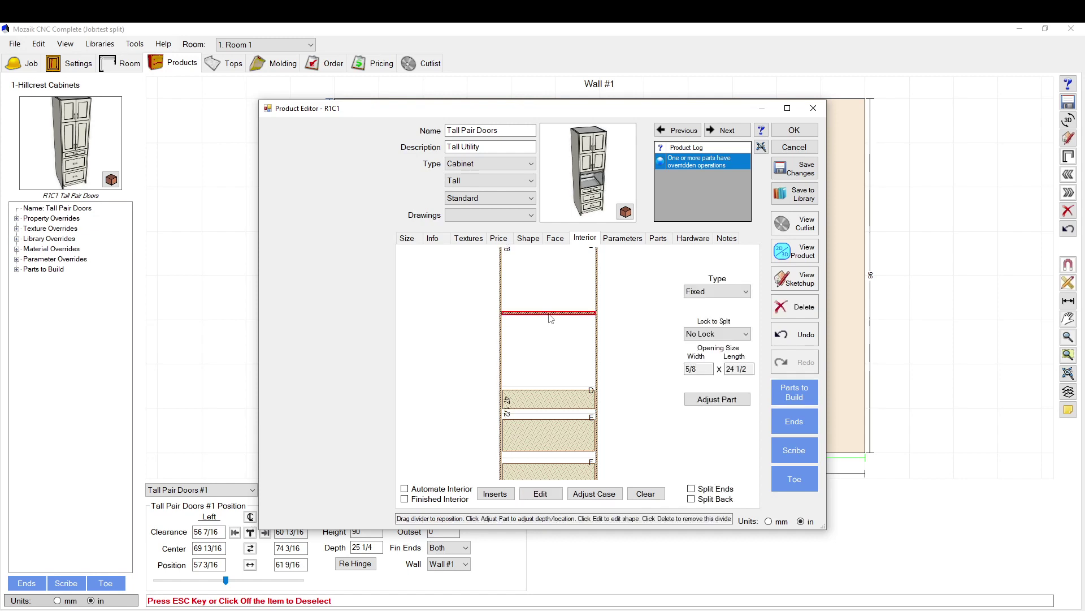
scroll(572, 288, down, 3)
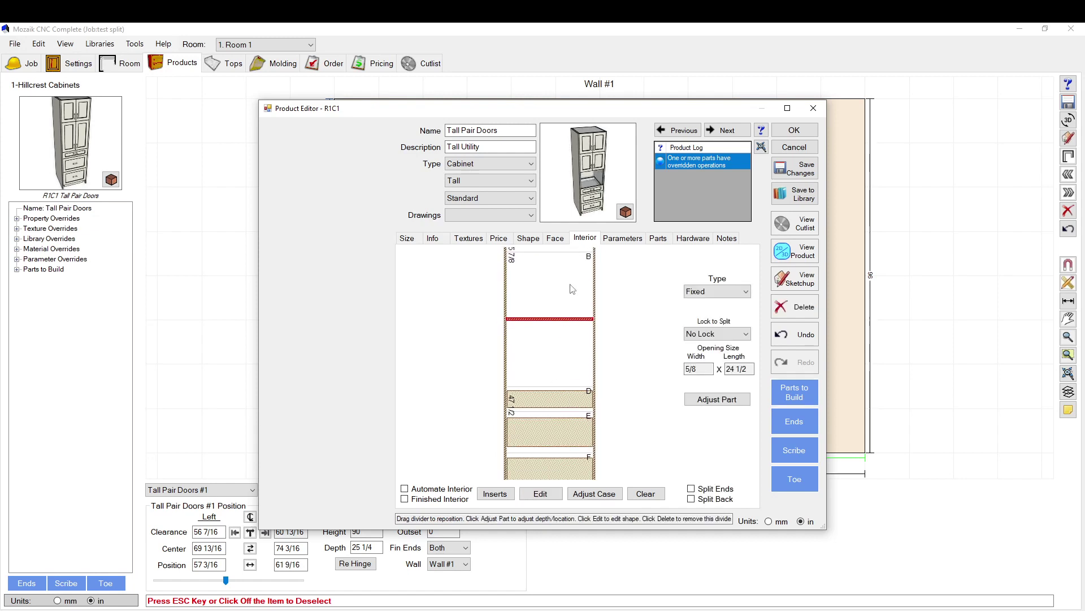
scroll(519, 296, up, 3)
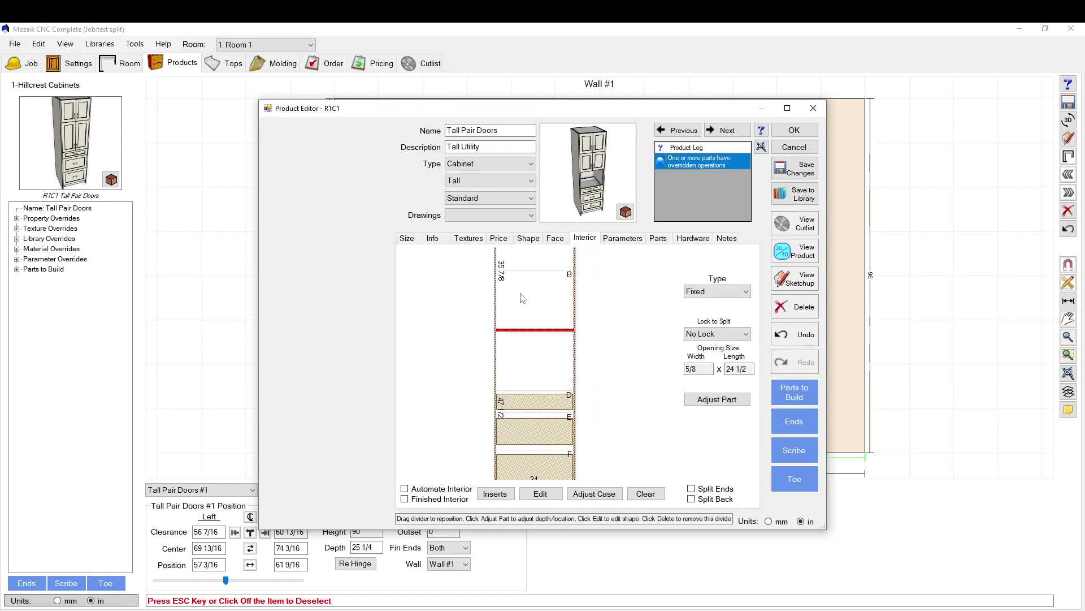
scroll(532, 283, up, 3)
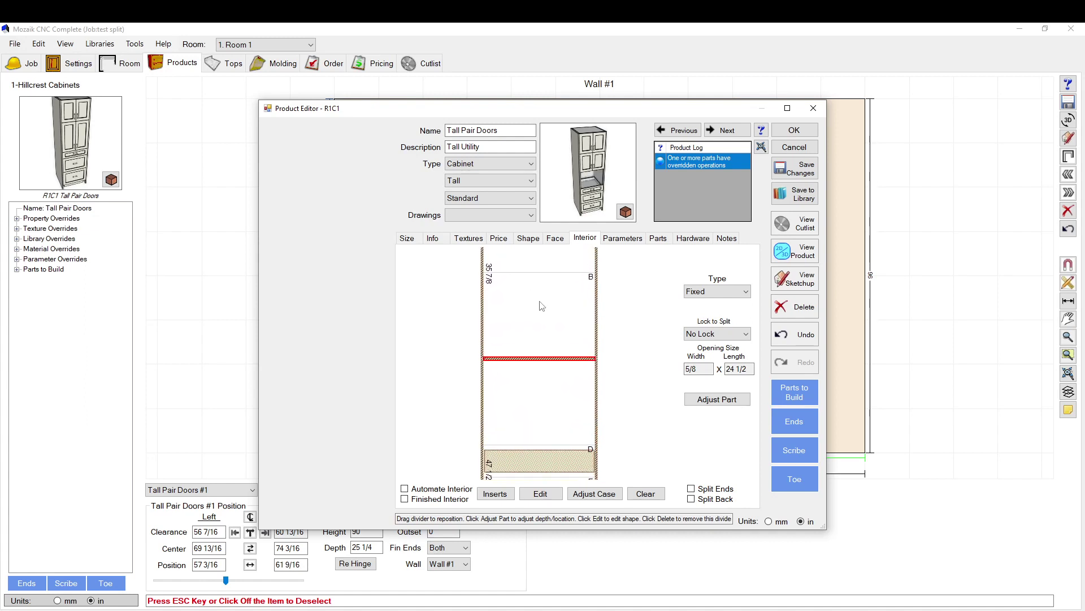
scroll(536, 438, up, 4)
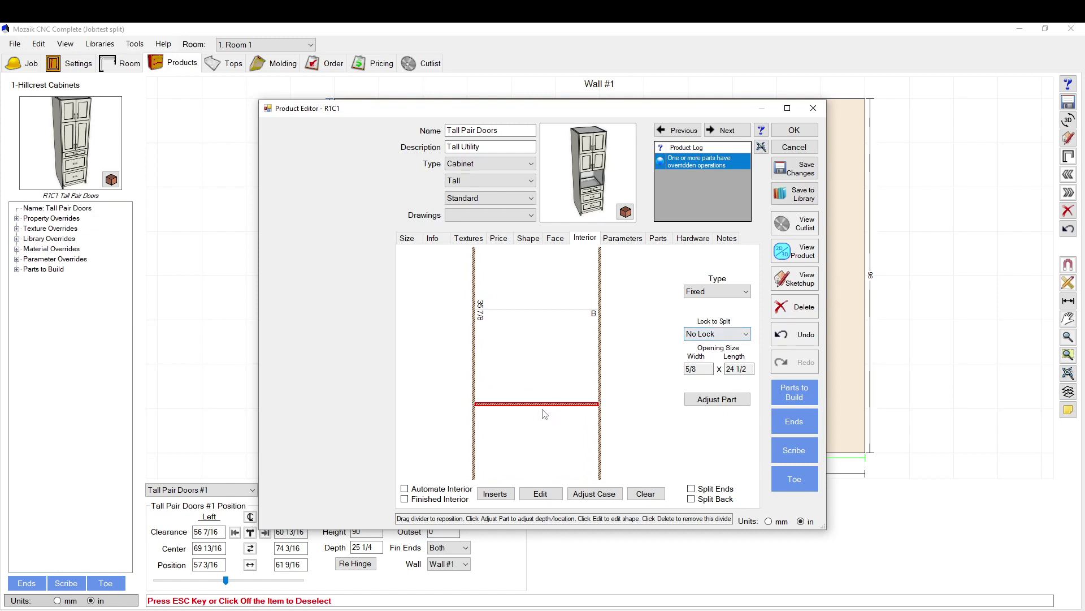
Step: Move the divider up to the split between sections A and B, about 17 1/8 in below the top, and lock it to Center
drag(544, 406, 537, 310)
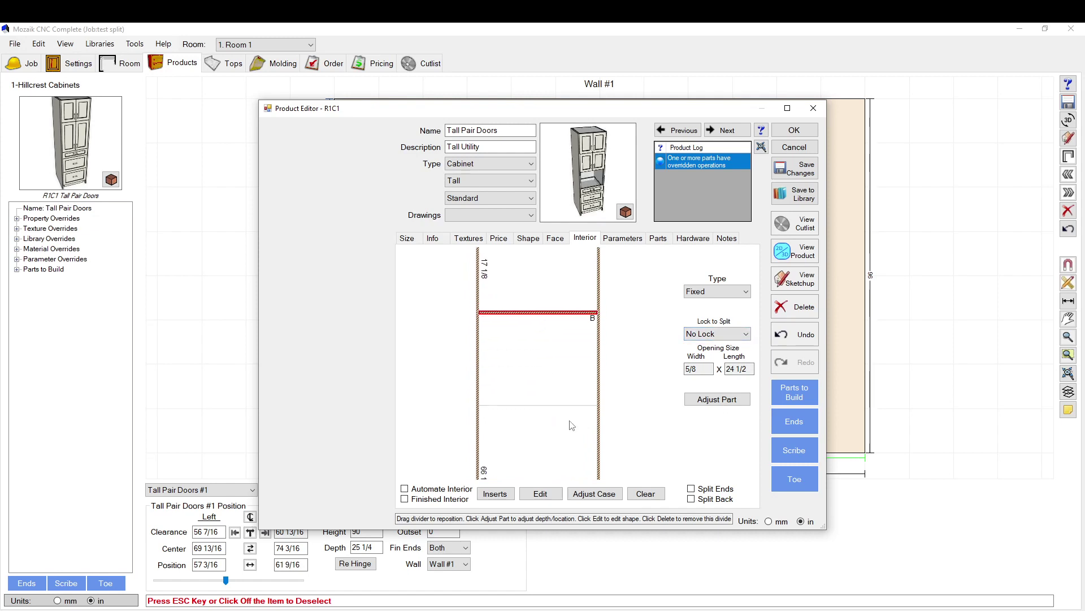
scroll(565, 419, down, 5)
scroll(571, 319, up, 3)
scroll(540, 353, down, 2)
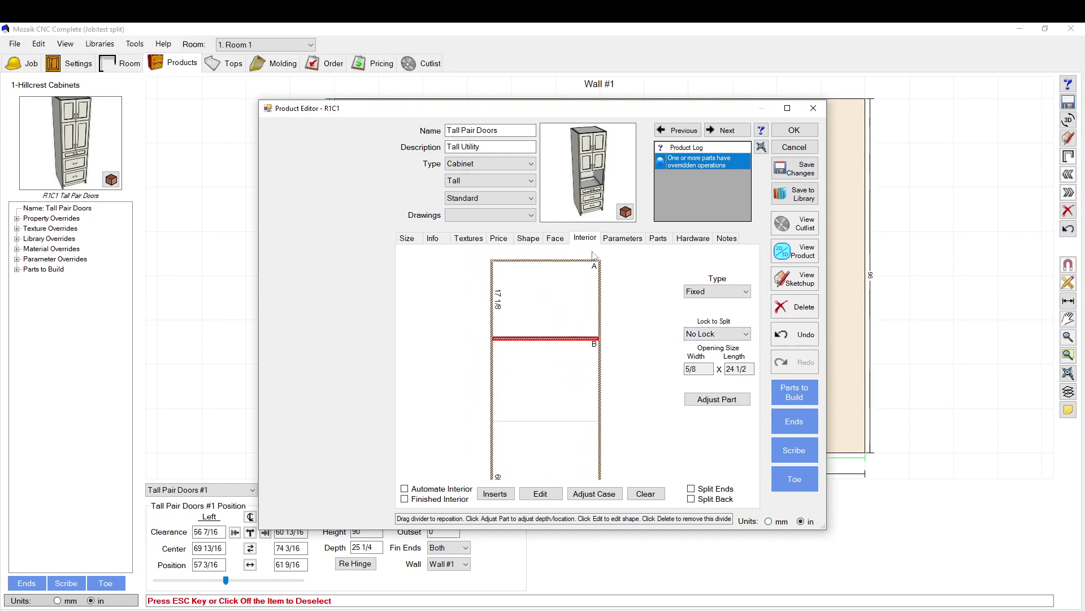
click(726, 334)
click(716, 282)
click(710, 334)
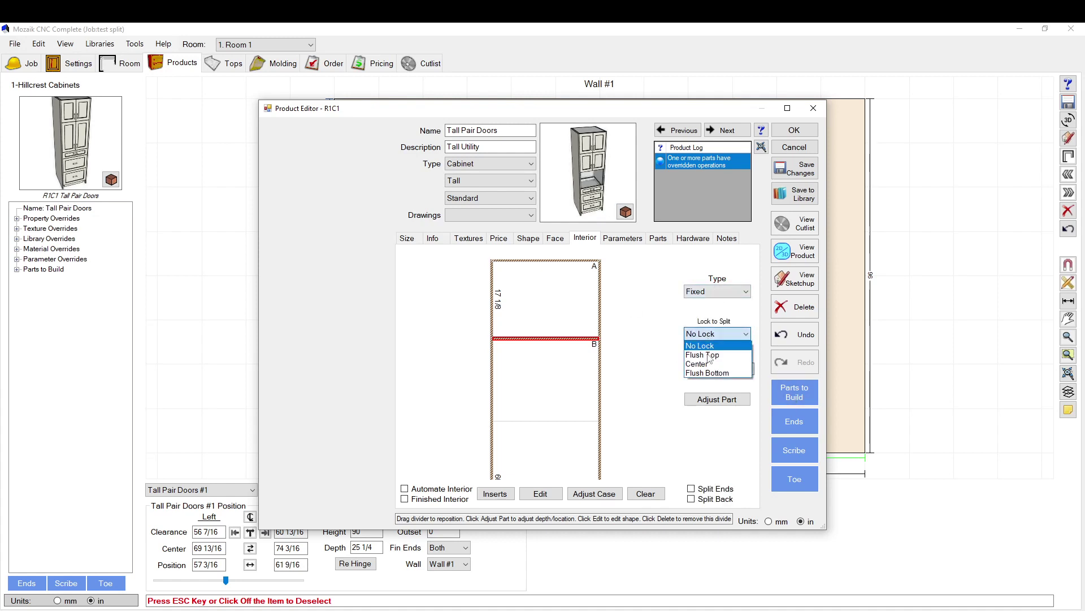
click(698, 363)
Step: Add a fixed divider in the lower opening and move it to the split below section B, about 17 3/8 in below the upper divider
scroll(528, 430, up, 2)
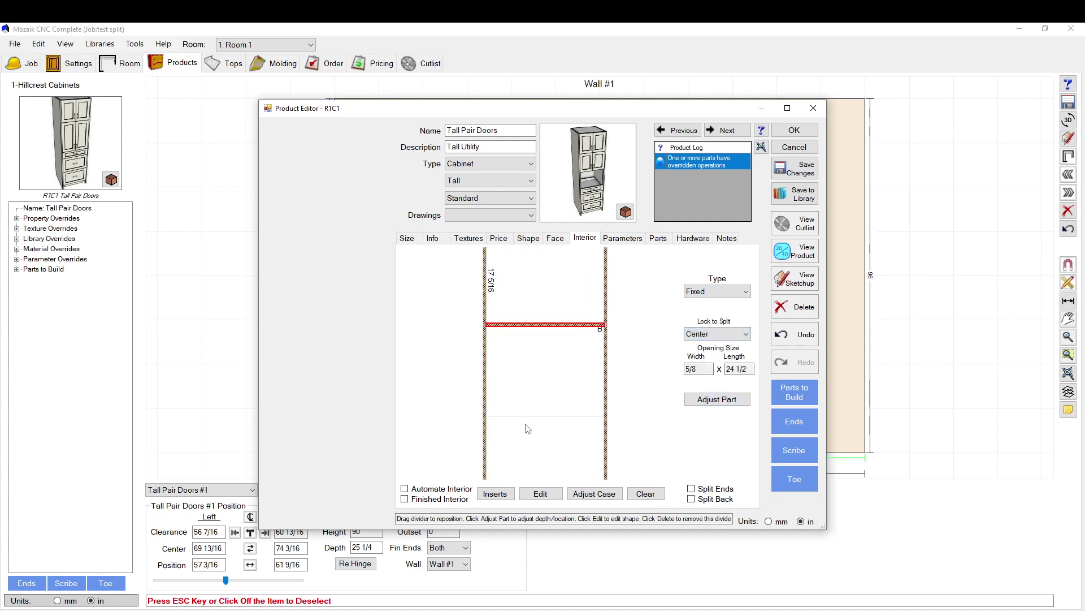
scroll(529, 424, up, 1)
click(535, 409)
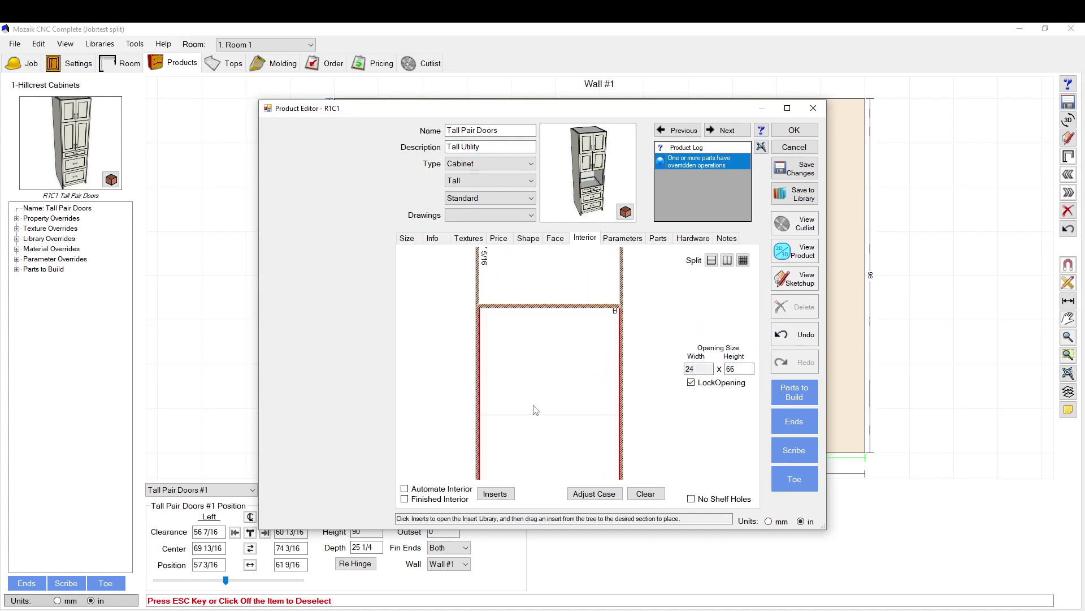
click(715, 261)
click(714, 293)
click(714, 309)
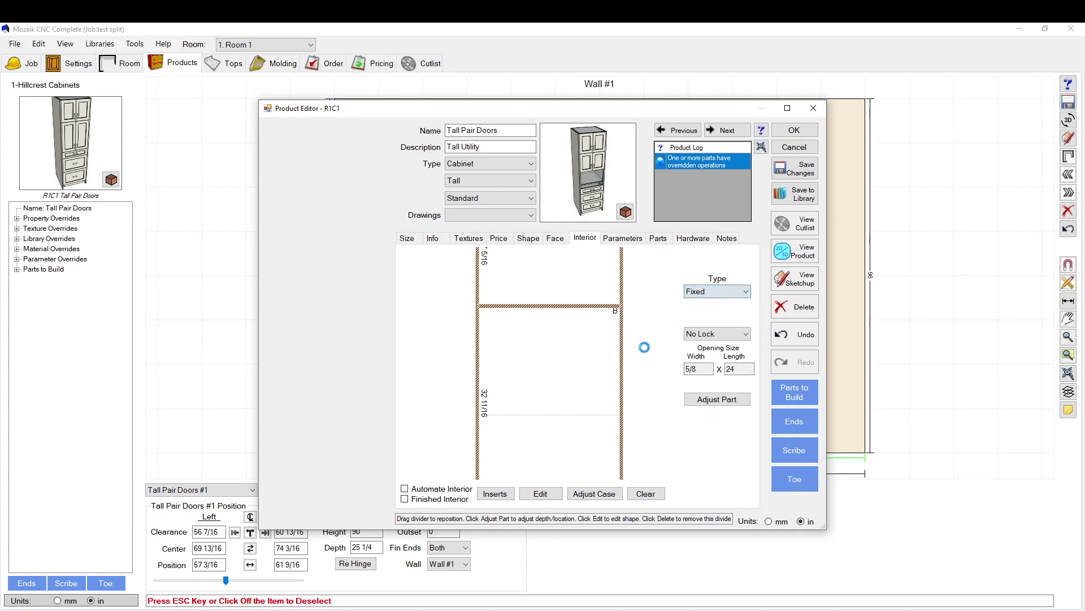
scroll(538, 322, down, 3)
click(503, 451)
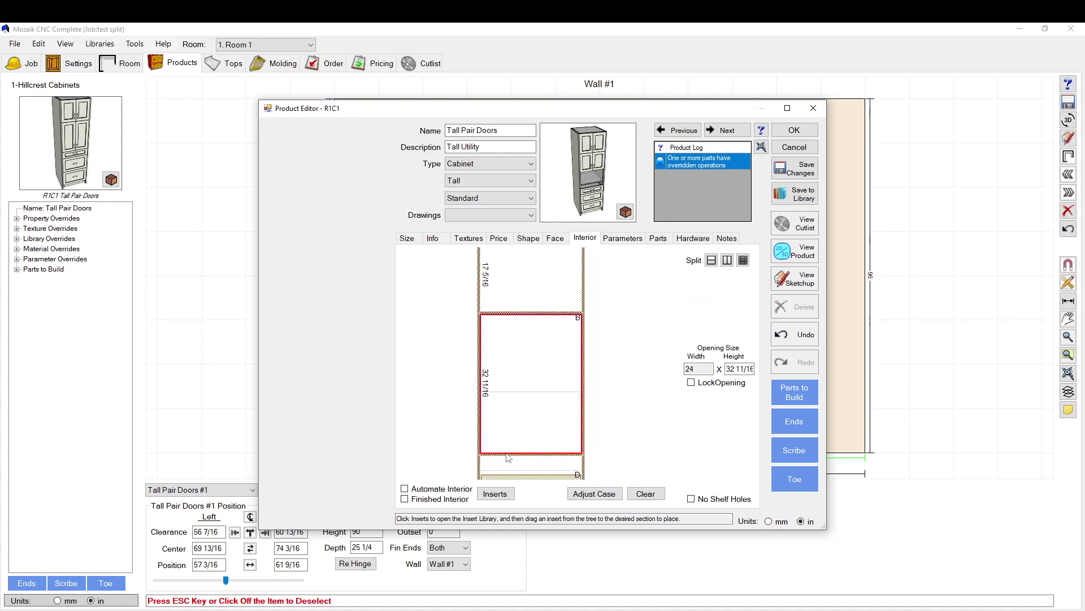
click(507, 454)
mouse_move(506, 439)
mouse_down()
mouse_move(522, 338)
mouse_move(525, 391)
mouse_move(476, 388)
mouse_up()
scroll(477, 387, up, 5)
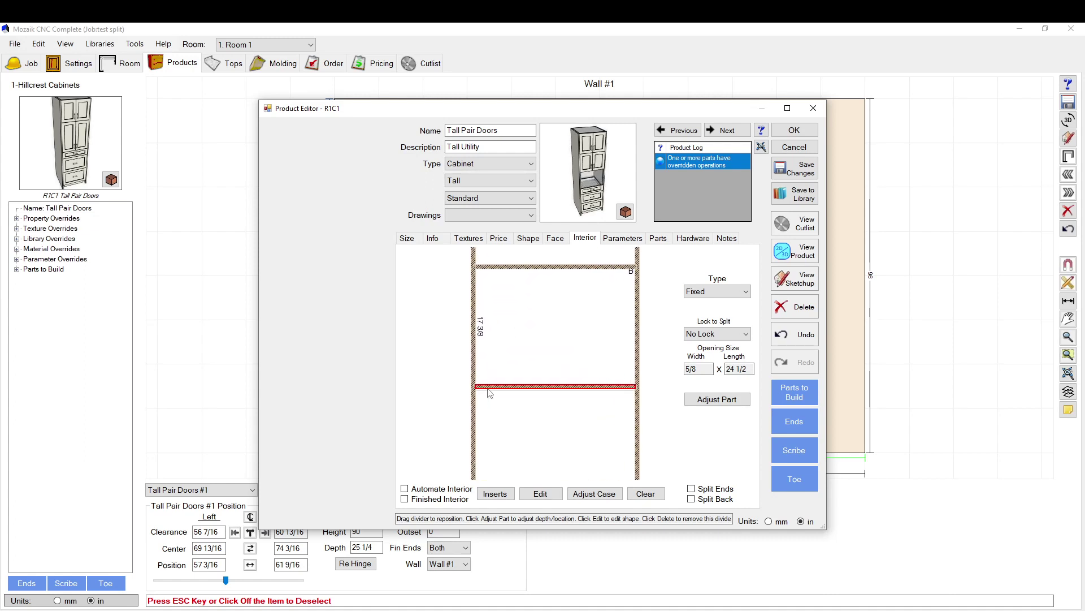
Step: Lock the divider below section B to Flush Bottom and inspect its alignment with the door's lower edge in the product viewer
click(726, 334)
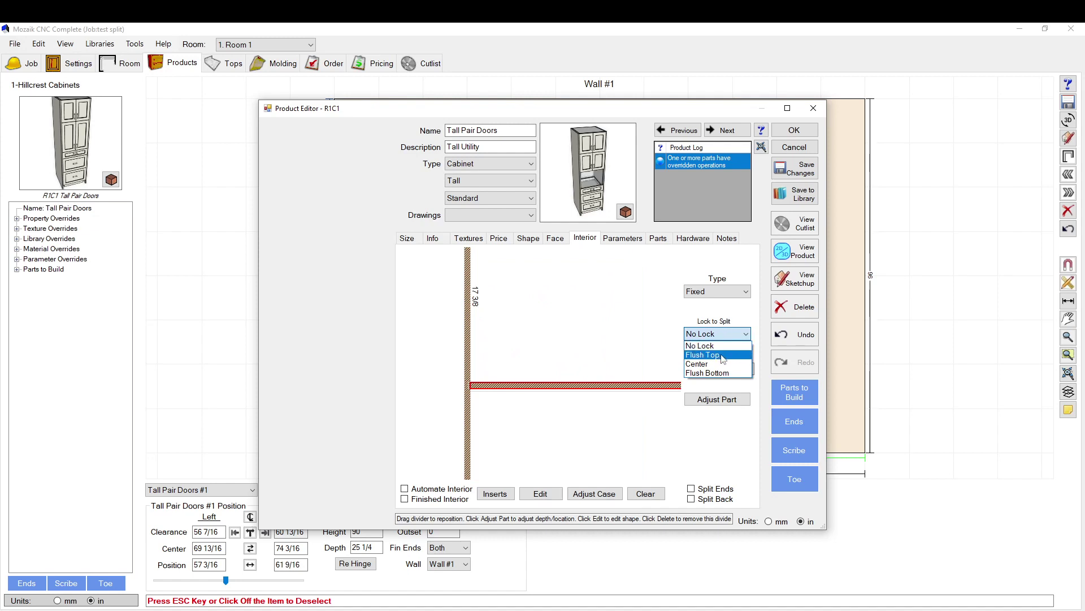
click(723, 356)
click(717, 333)
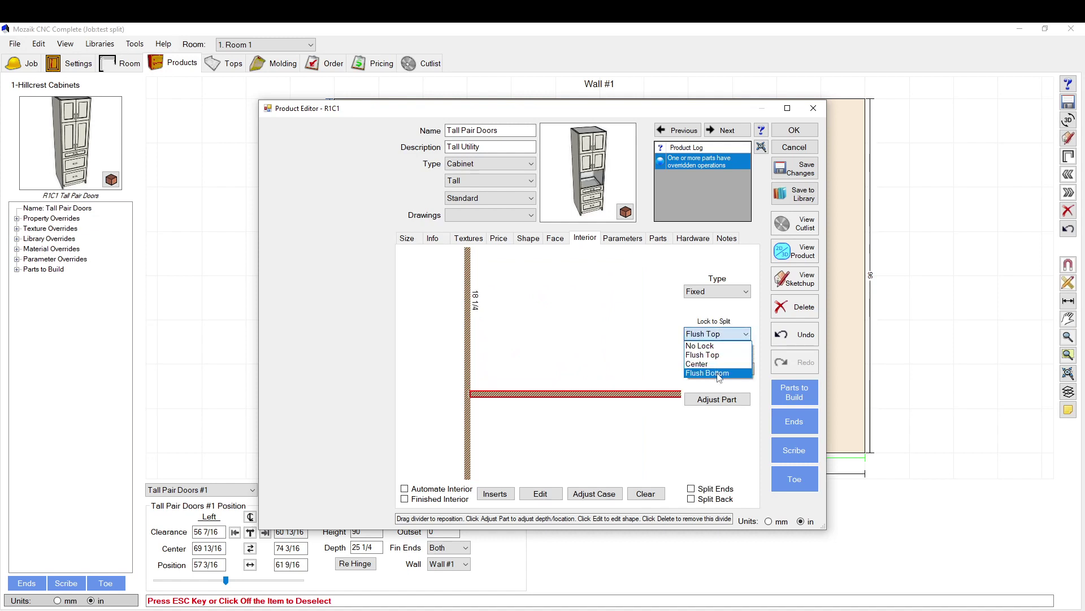
click(715, 373)
click(794, 250)
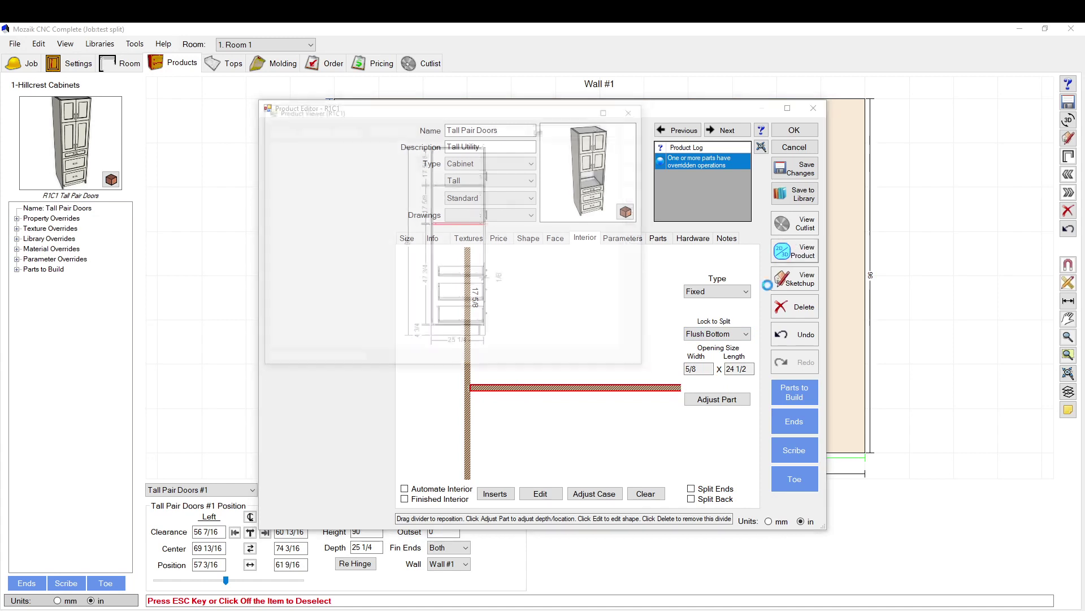
scroll(485, 223, up, 5)
scroll(485, 223, up, 6)
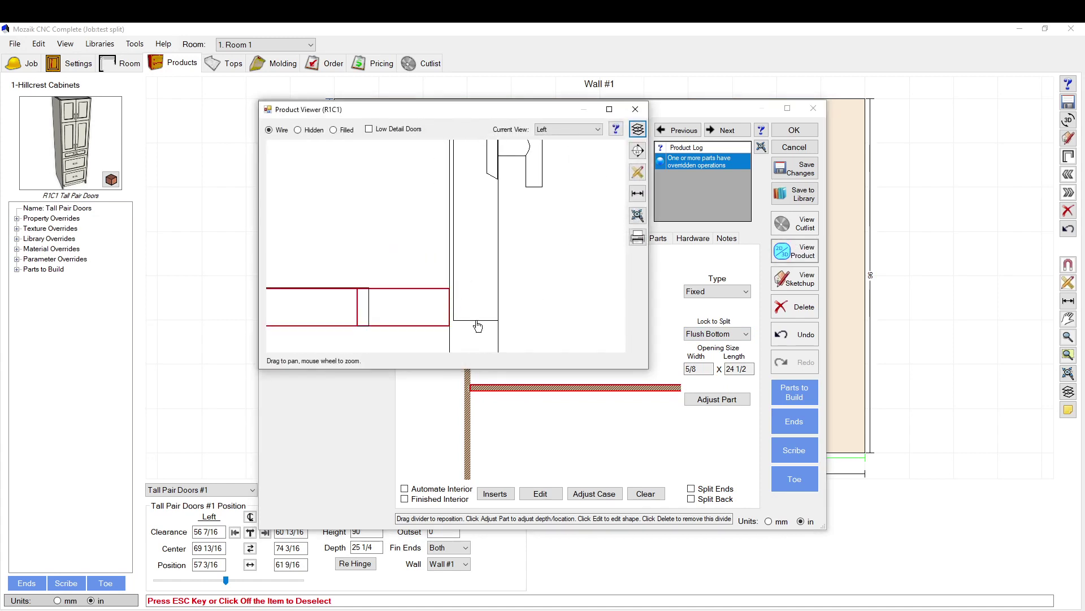
click(635, 110)
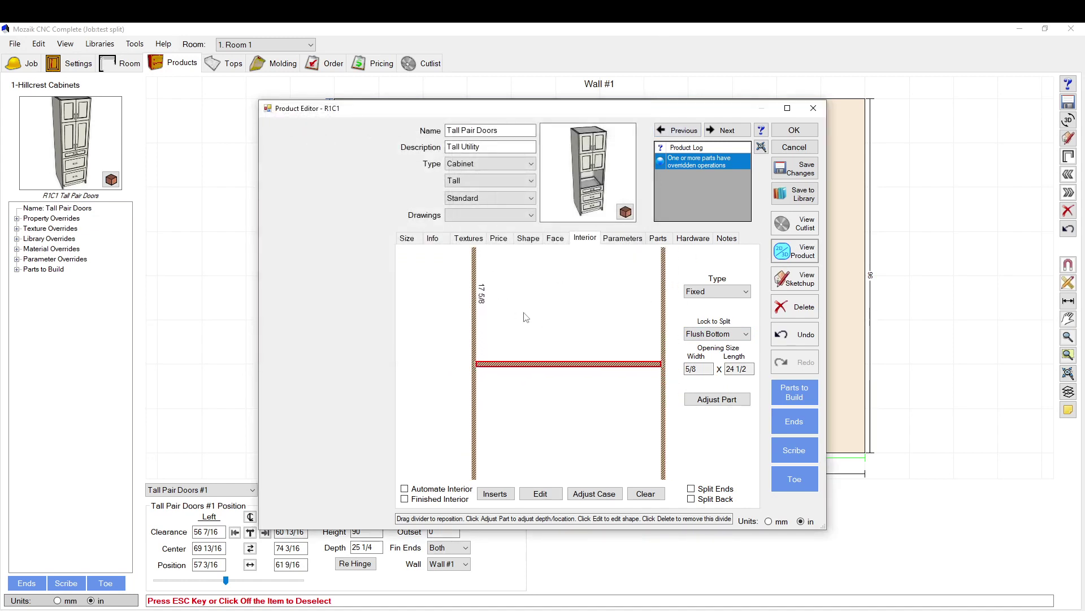
Step: Add a fixed divider in the opening below and move it to the split above drawer D, about 18 5/8 in below the previous divider
scroll(542, 308, down, 3)
scroll(553, 267, down, 3)
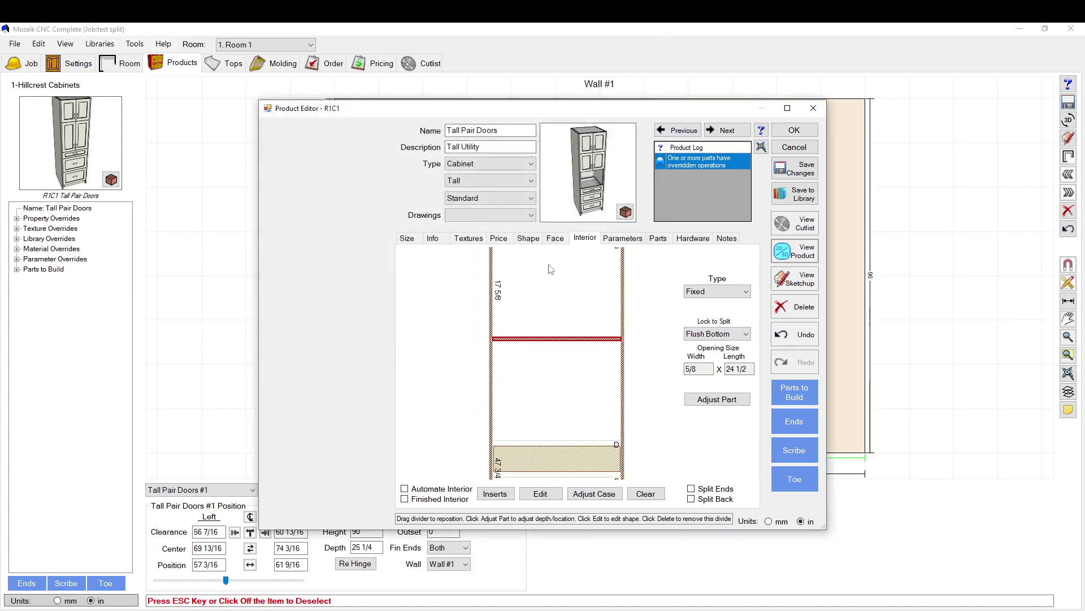
click(559, 373)
click(711, 261)
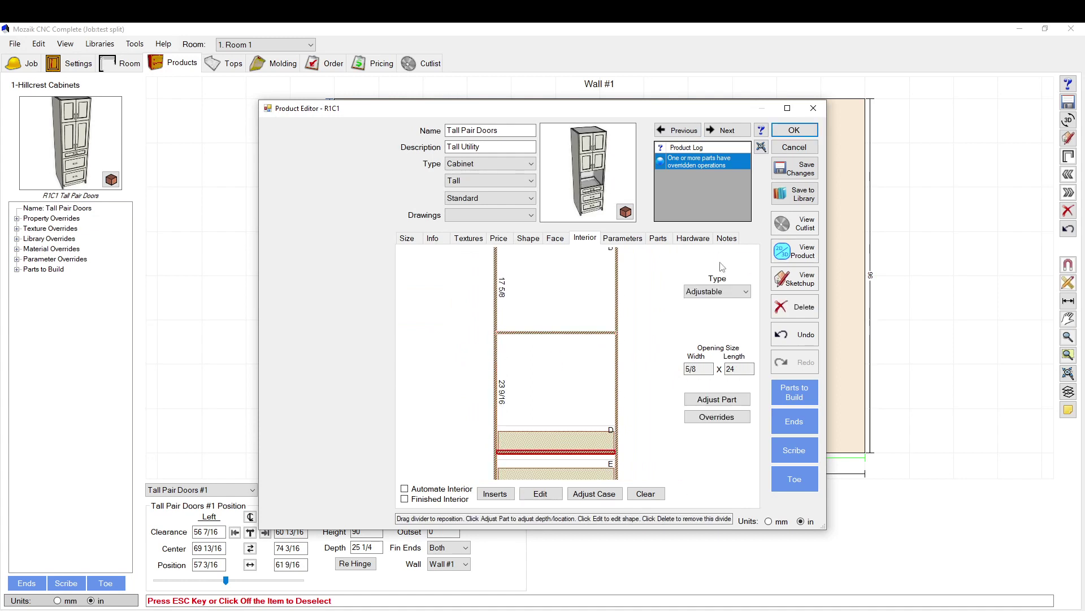
scroll(474, 368, up, 2)
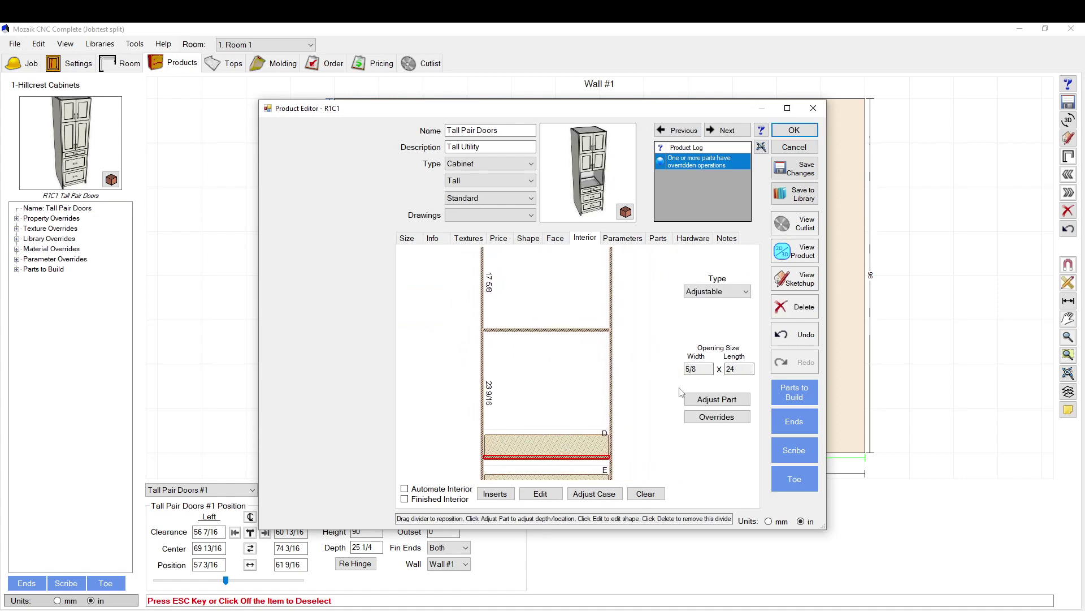
click(717, 291)
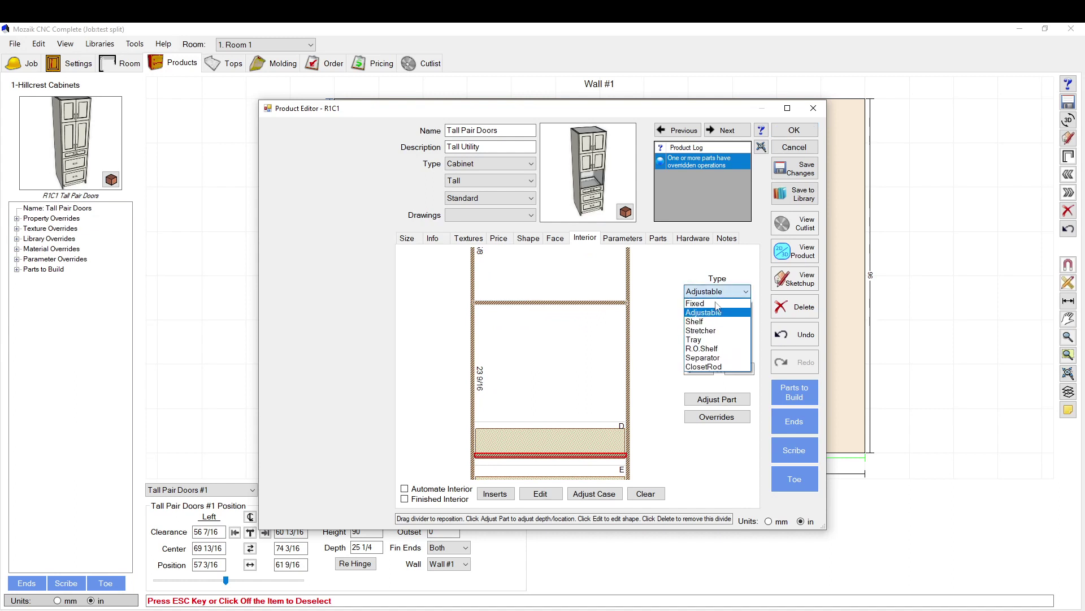
click(711, 305)
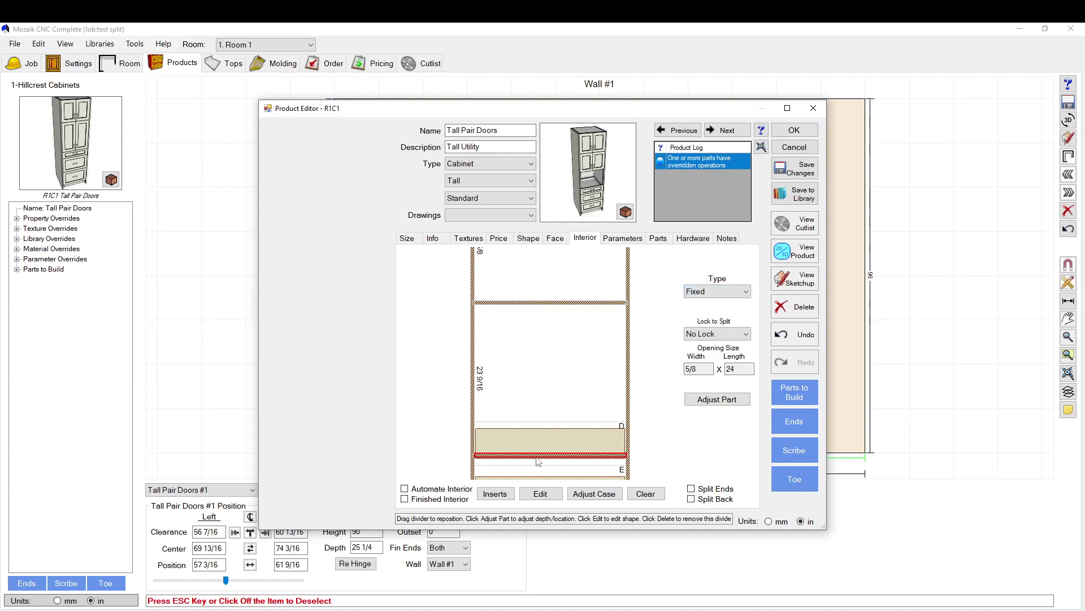
drag(537, 454, 537, 424)
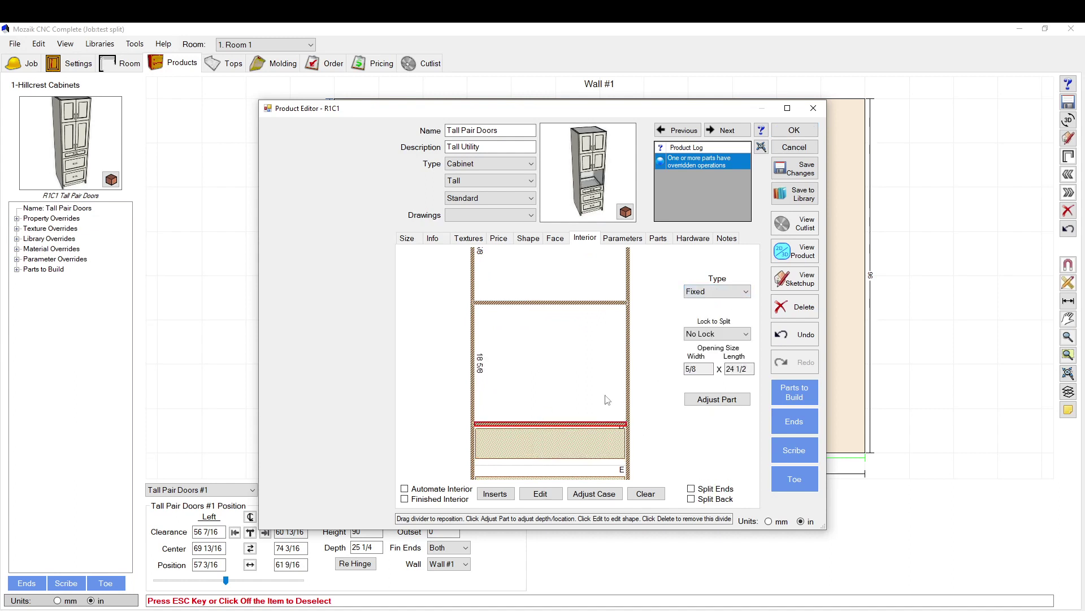
Step: Lock the divider above drawer D to Flush Top and inspect its alignment with the drawer front in the product viewer
click(717, 334)
click(714, 352)
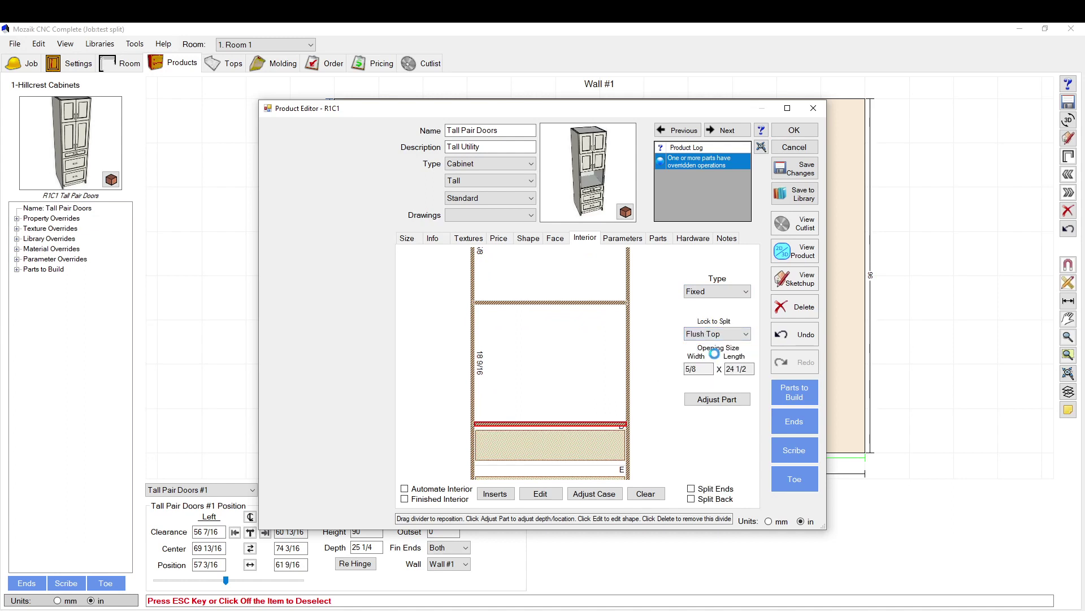
double_click(531, 308)
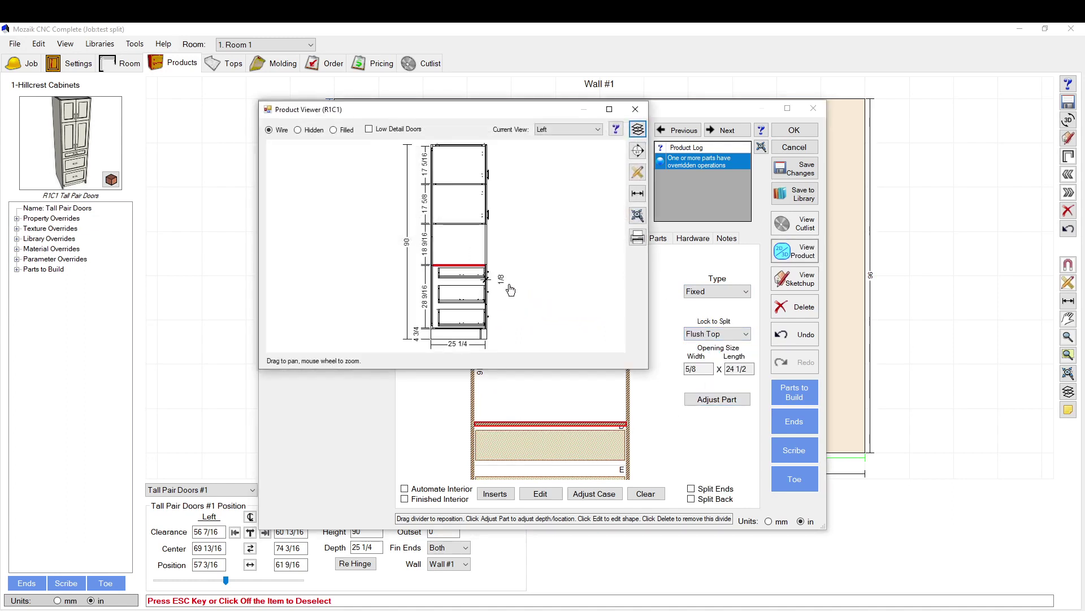
scroll(501, 276, up, 5)
scroll(492, 265, up, 6)
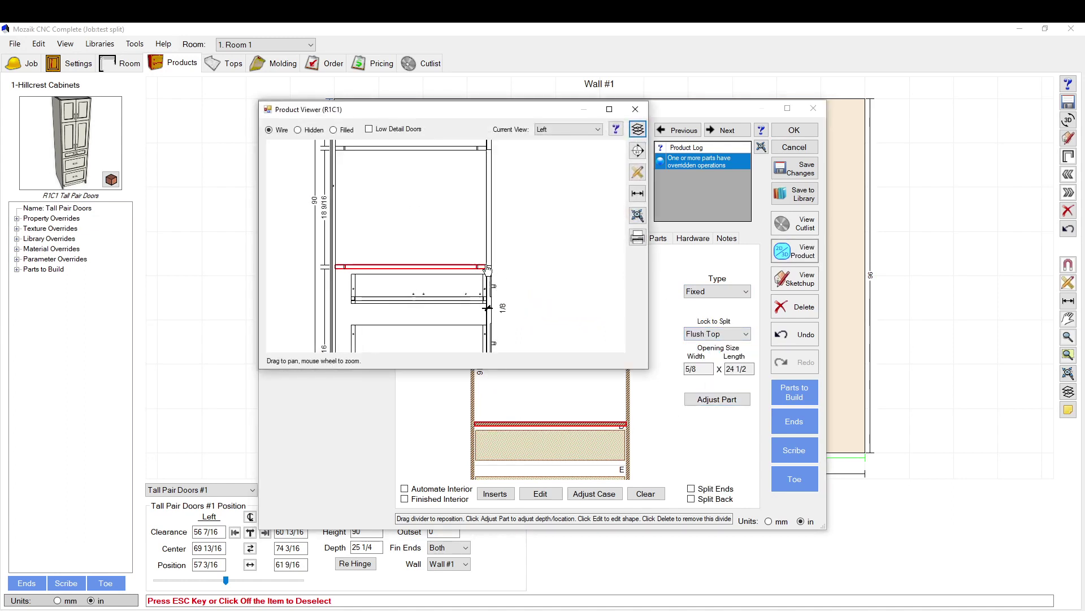
scroll(487, 271, down, 2)
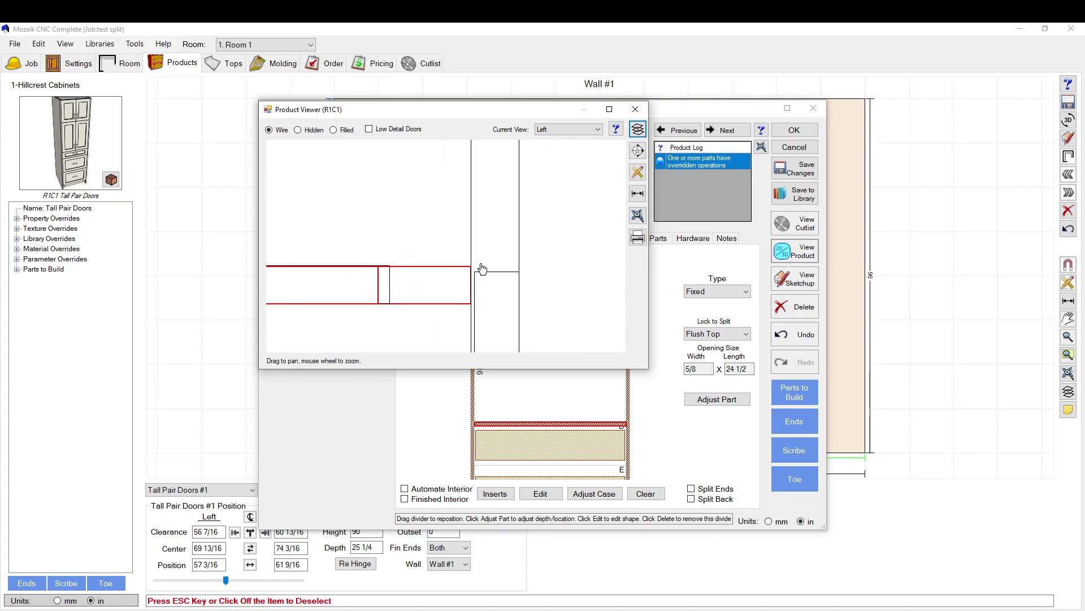
scroll(480, 249, up, 3)
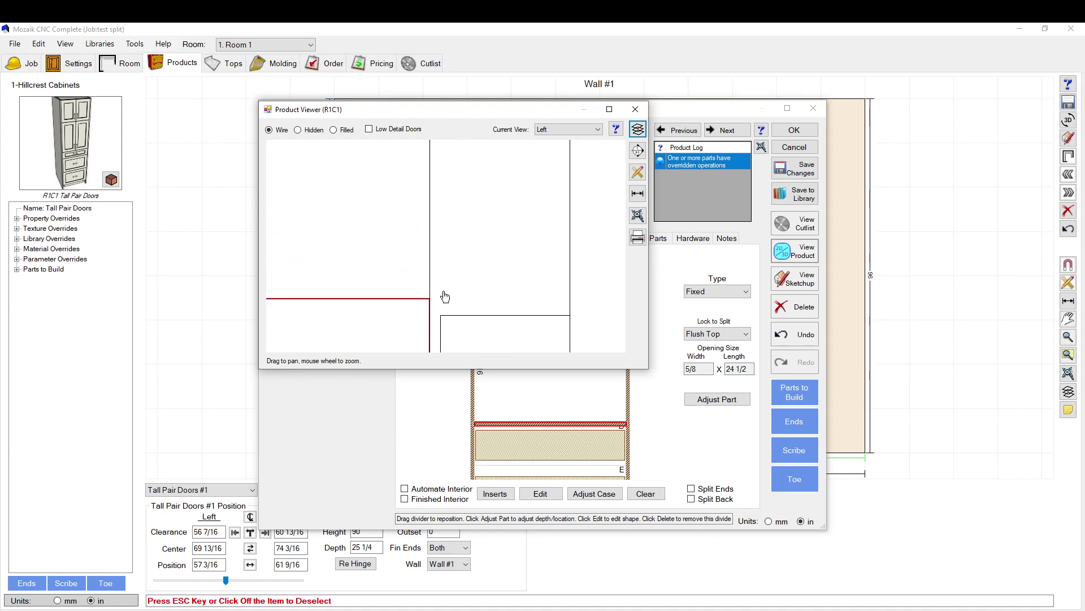
scroll(605, 161, down, 5)
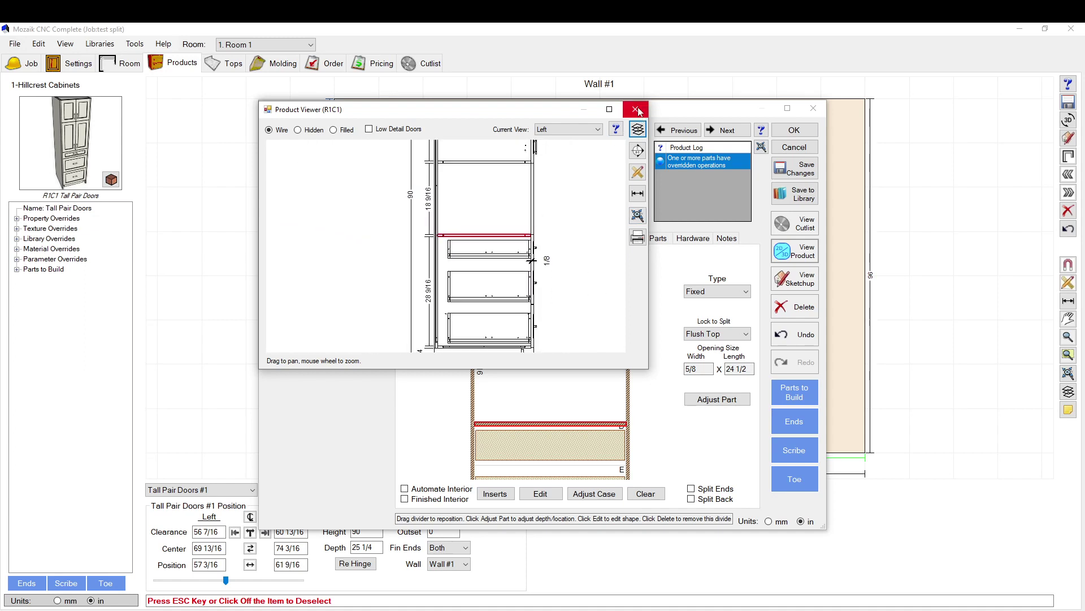
scroll(554, 226, down, 1)
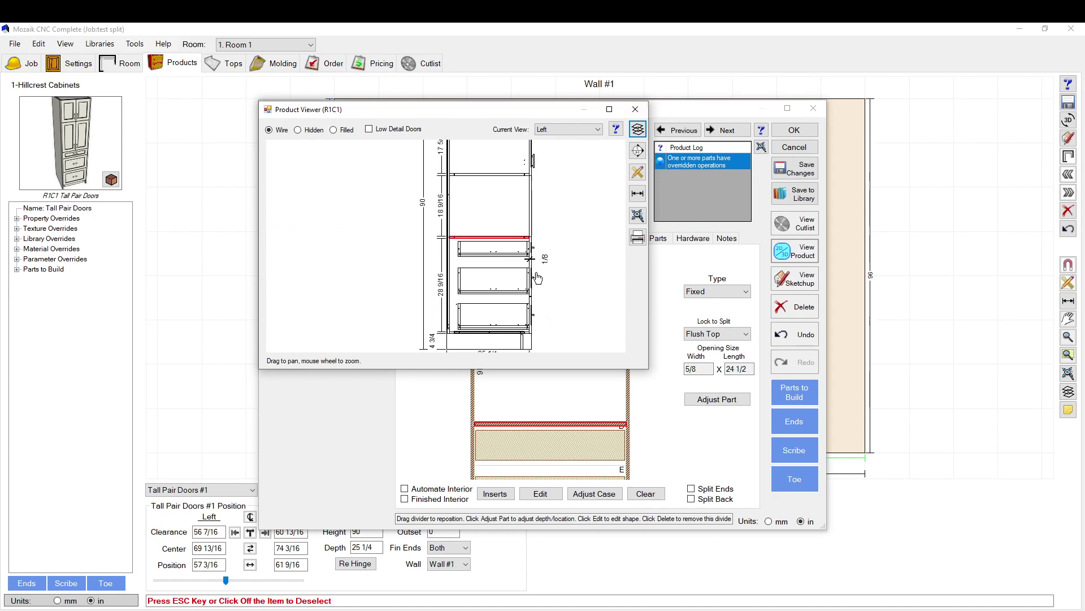
key(Escape)
Step: Add a stretcher in the drawer opening, move it to the split between drawers D and E, and lock it to Center
scroll(542, 262, down, 5)
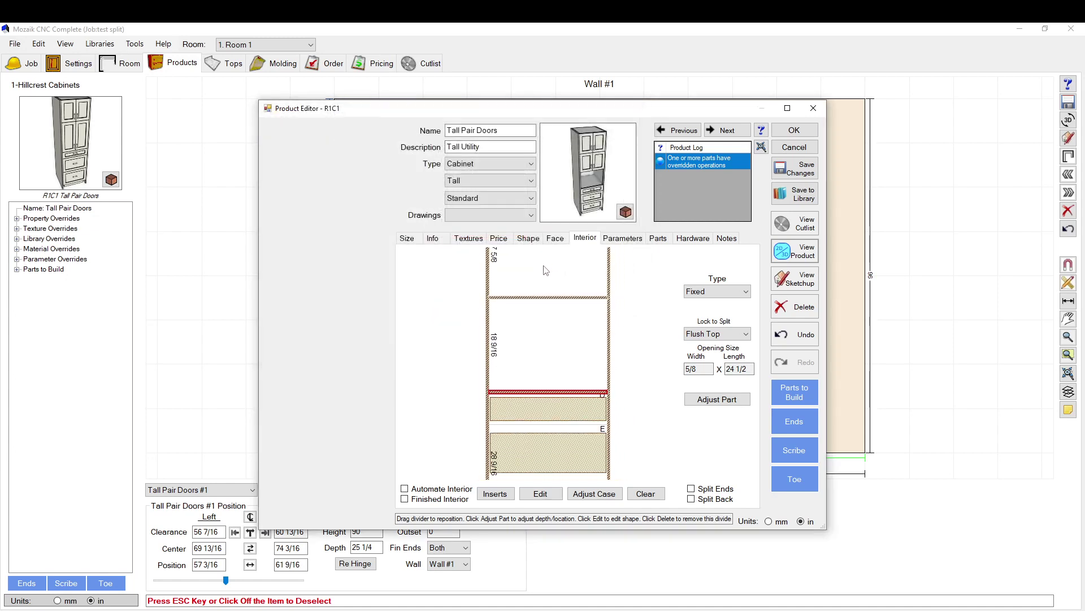
click(554, 416)
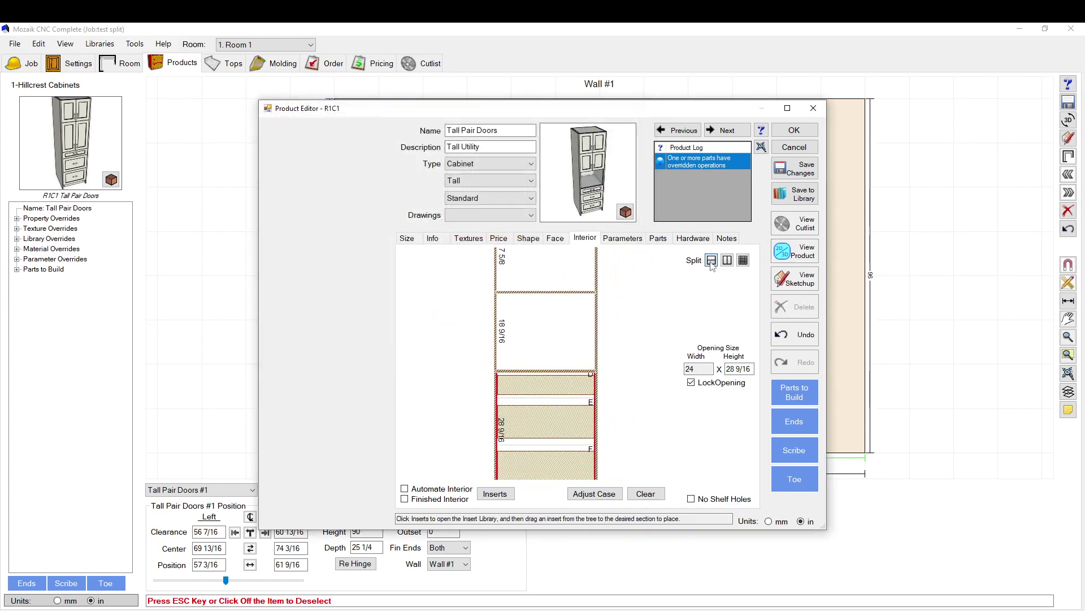
click(710, 262)
click(706, 291)
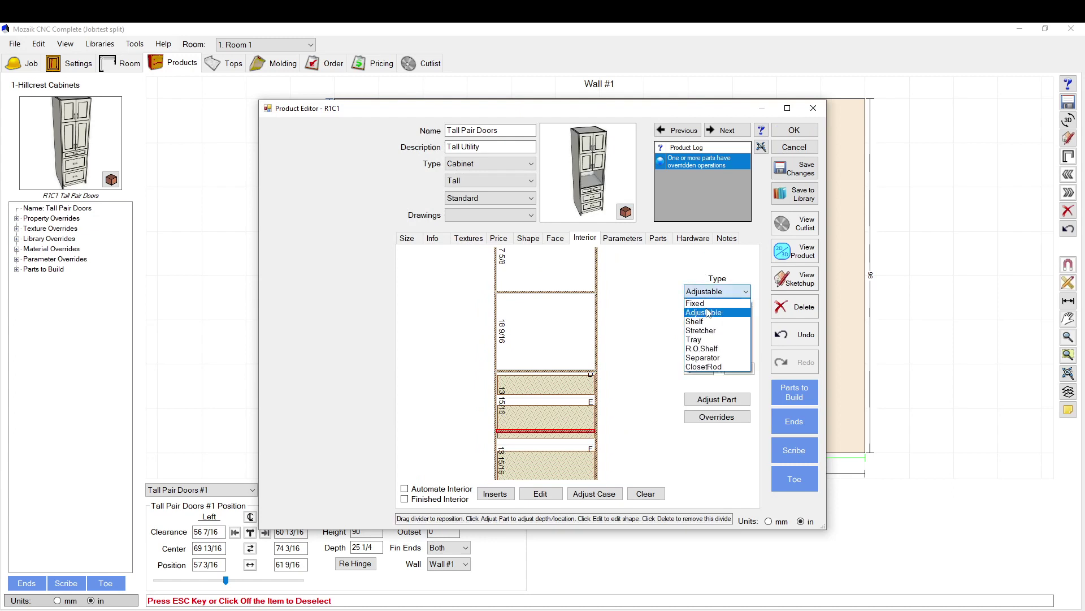
click(706, 330)
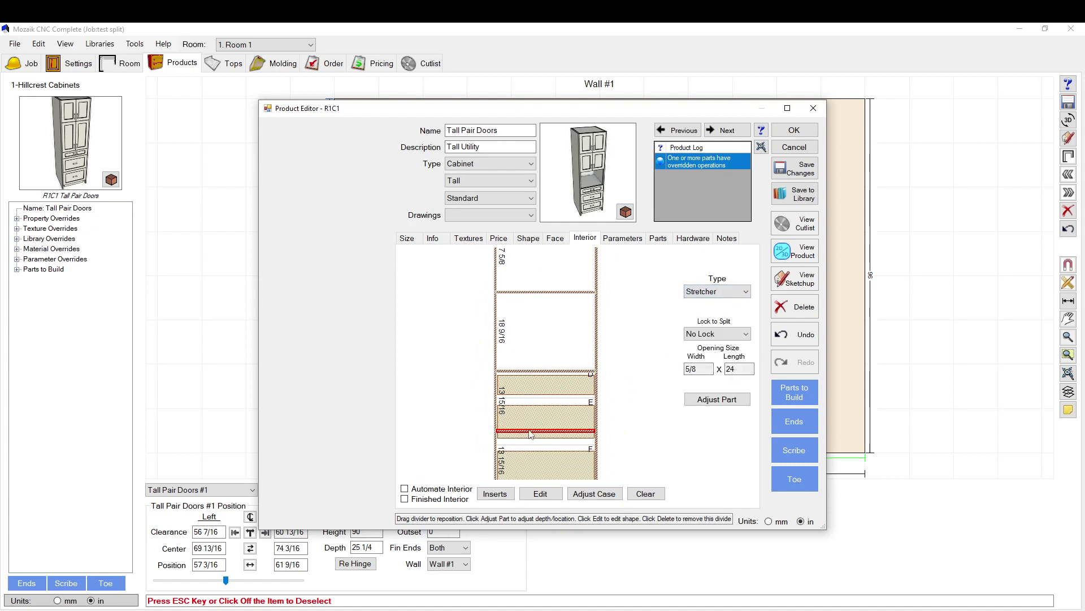
drag(531, 433, 531, 401)
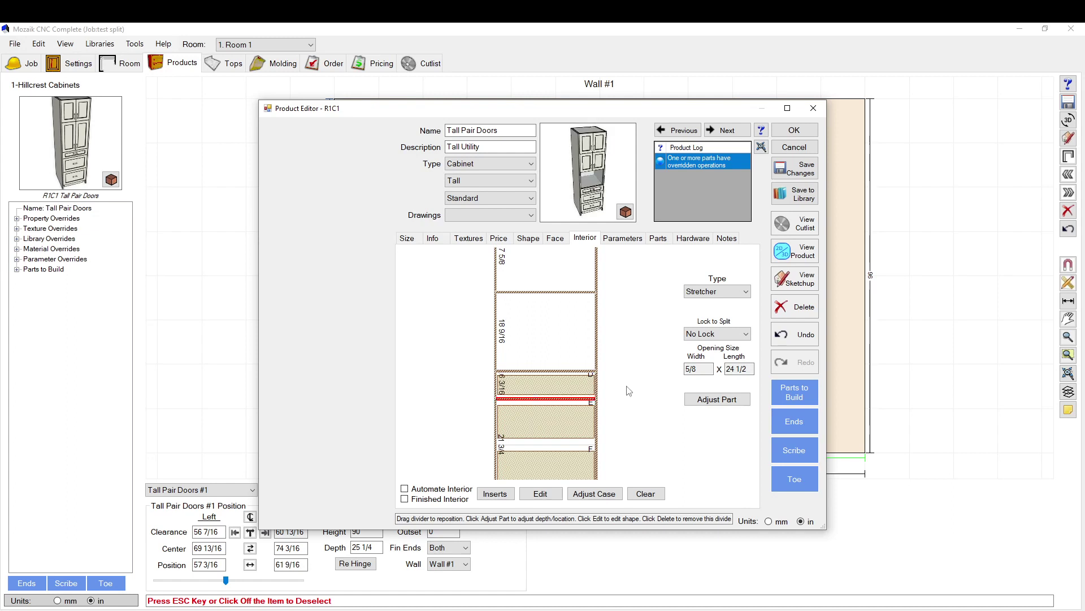
click(717, 334)
click(707, 358)
Step: Add a horizontal part in the lowest interior opening between drawers E and F, make it a Stretcher, and lock it to Center
click(542, 422)
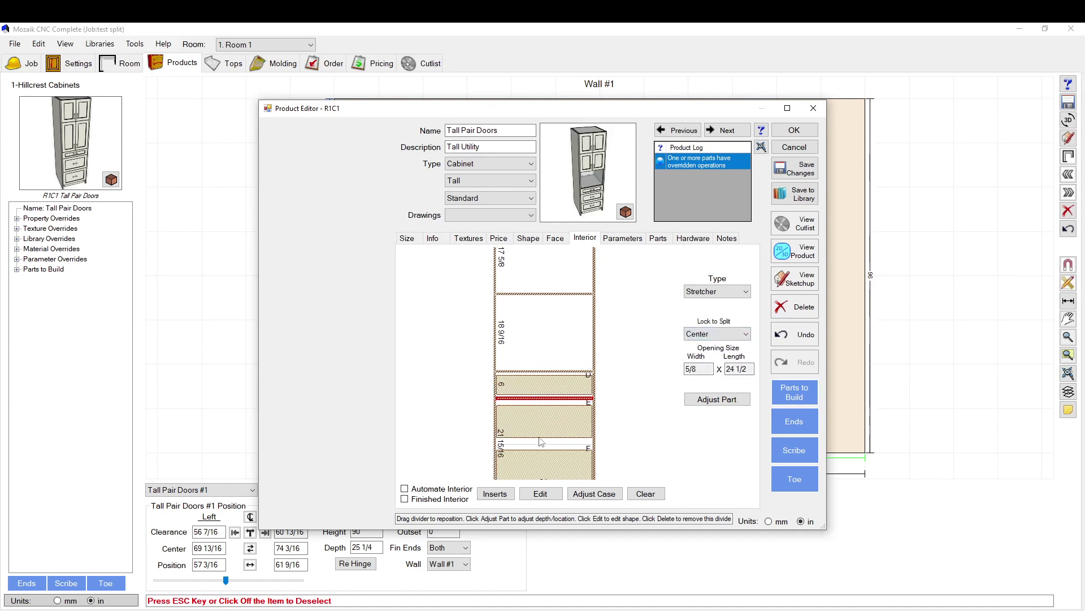
click(712, 260)
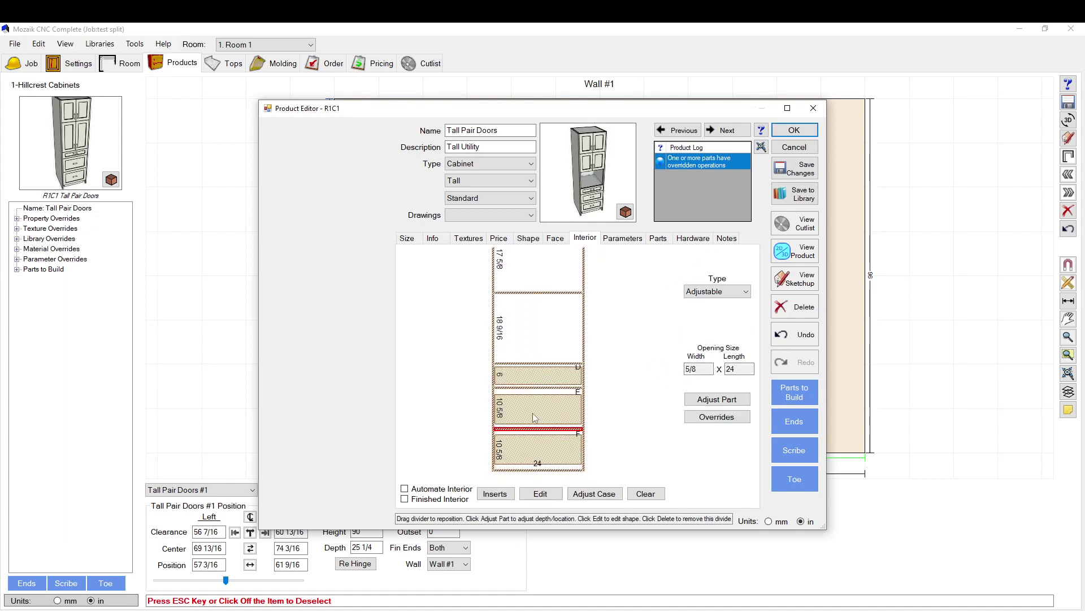
click(710, 291)
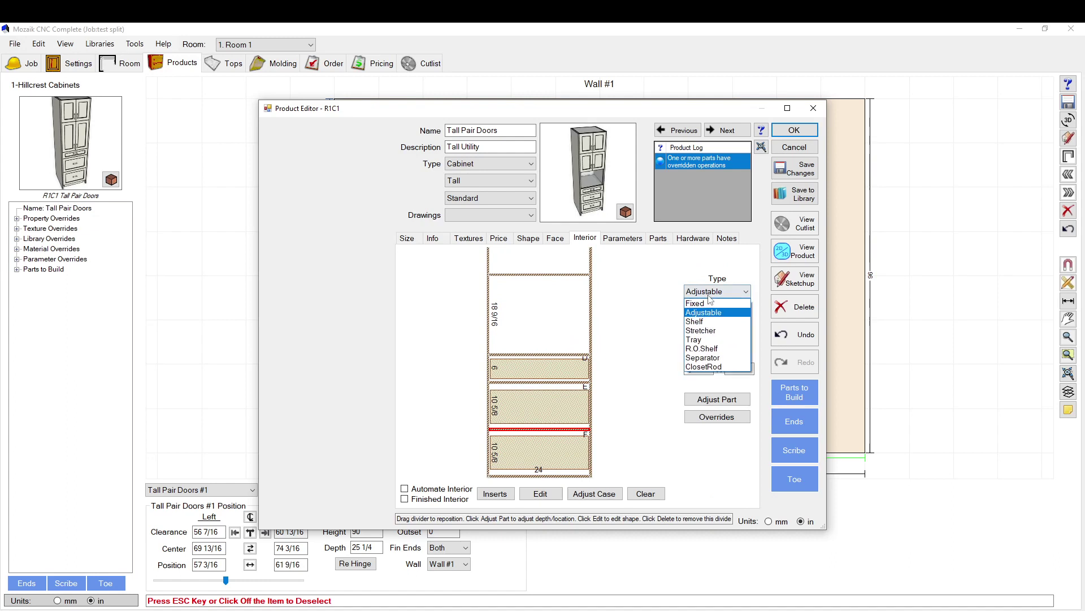
click(704, 330)
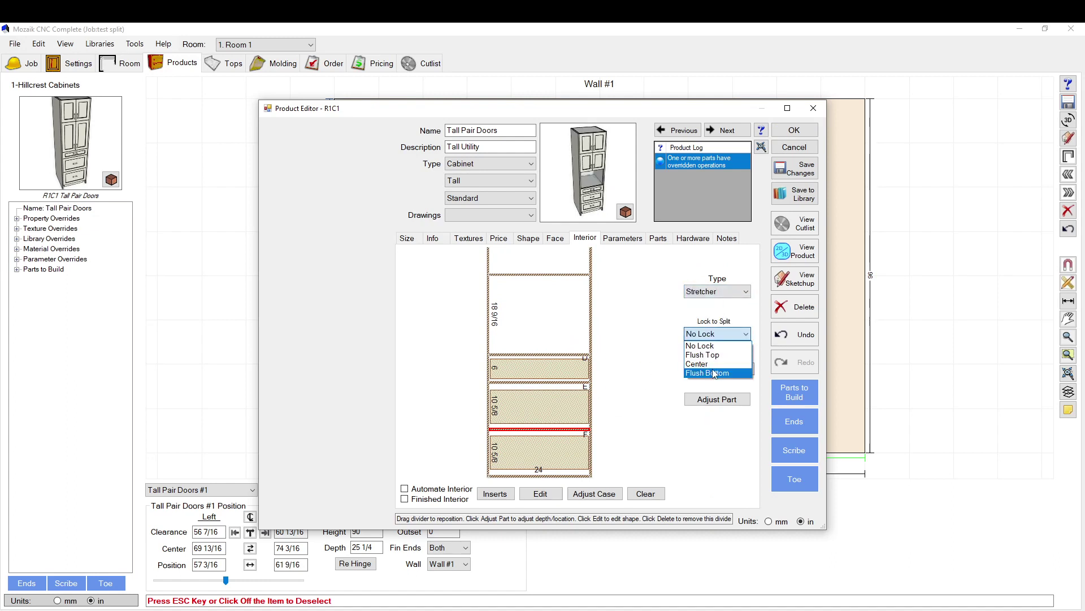
click(697, 361)
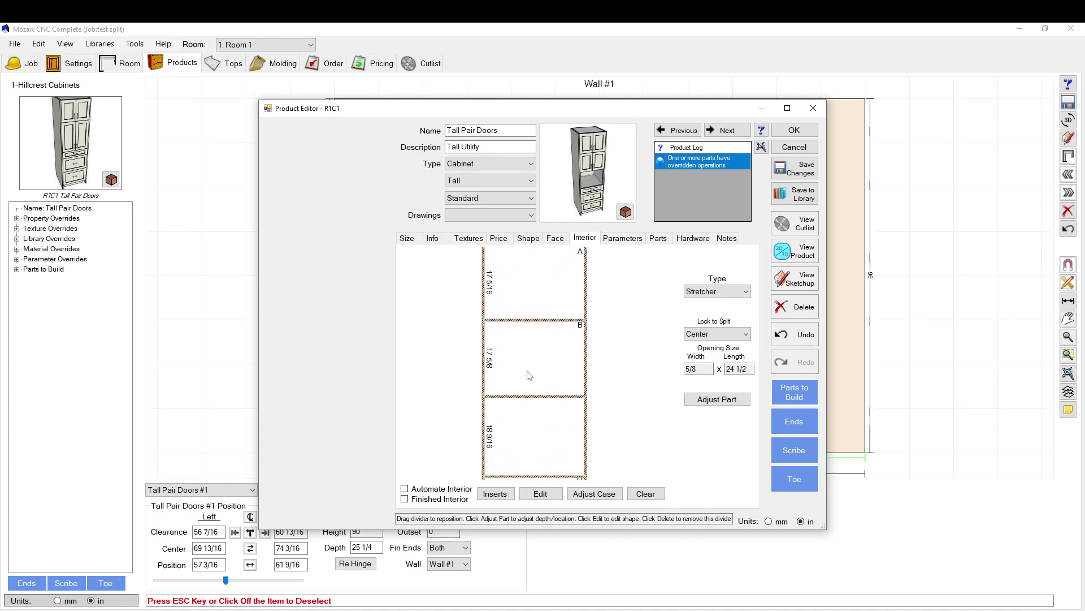
Step: Split the interior opening behind section A vertically into 6 equal sections using the Divider type
click(536, 285)
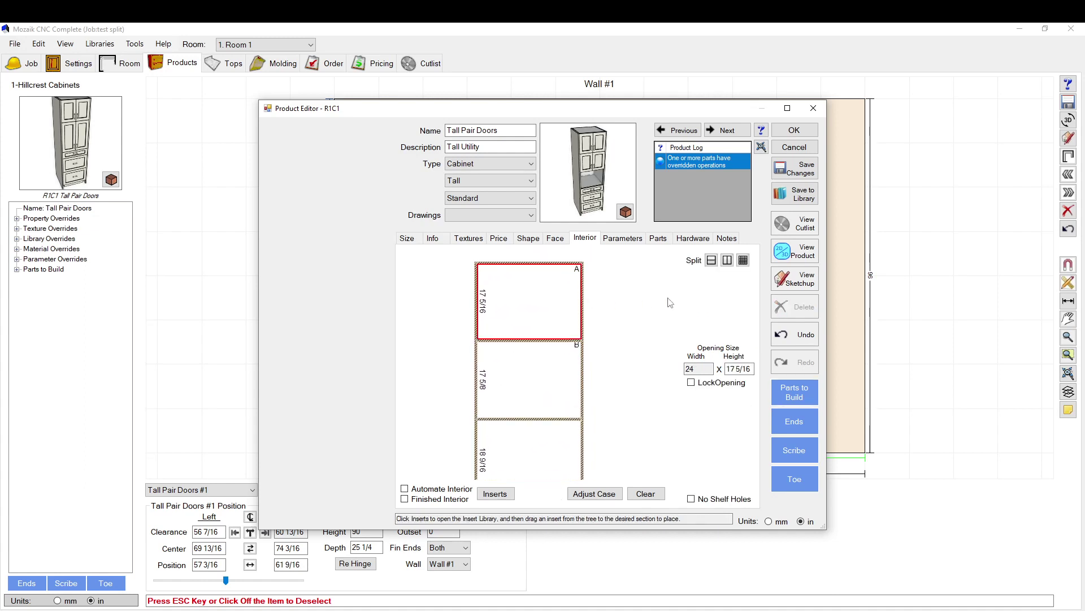
click(744, 260)
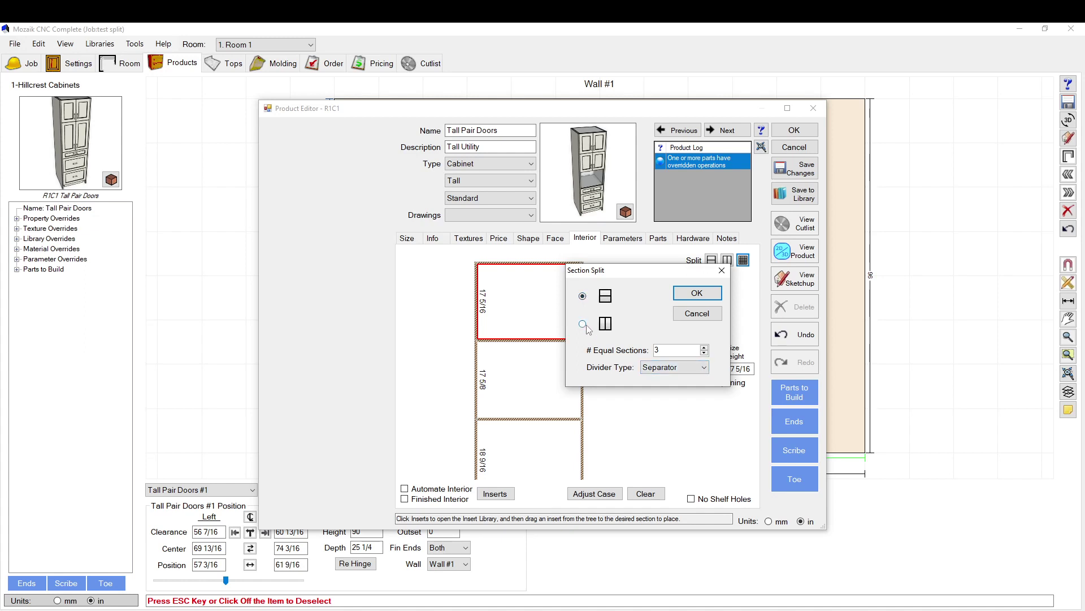
click(673, 366)
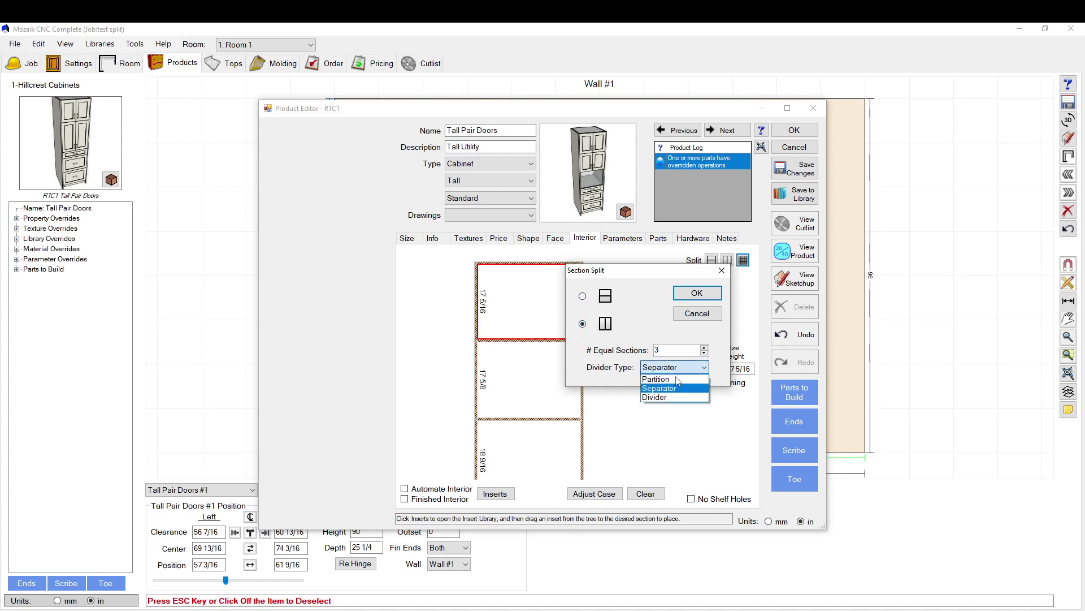
click(657, 397)
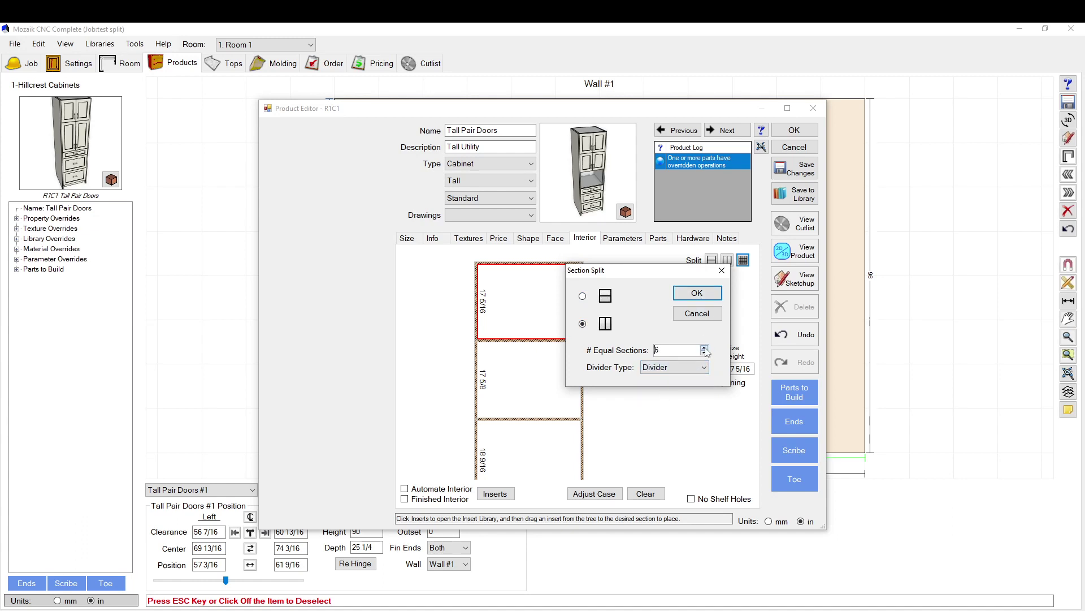
click(697, 293)
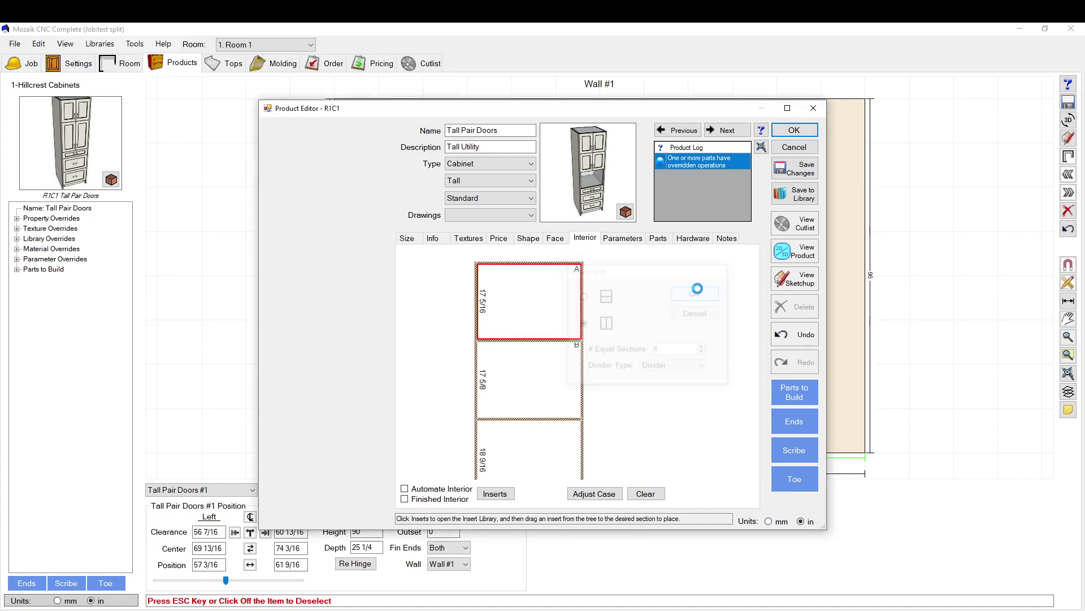
Step: Split the interior opening behind section B horizontally into two equal openings
scroll(496, 365, up, 2)
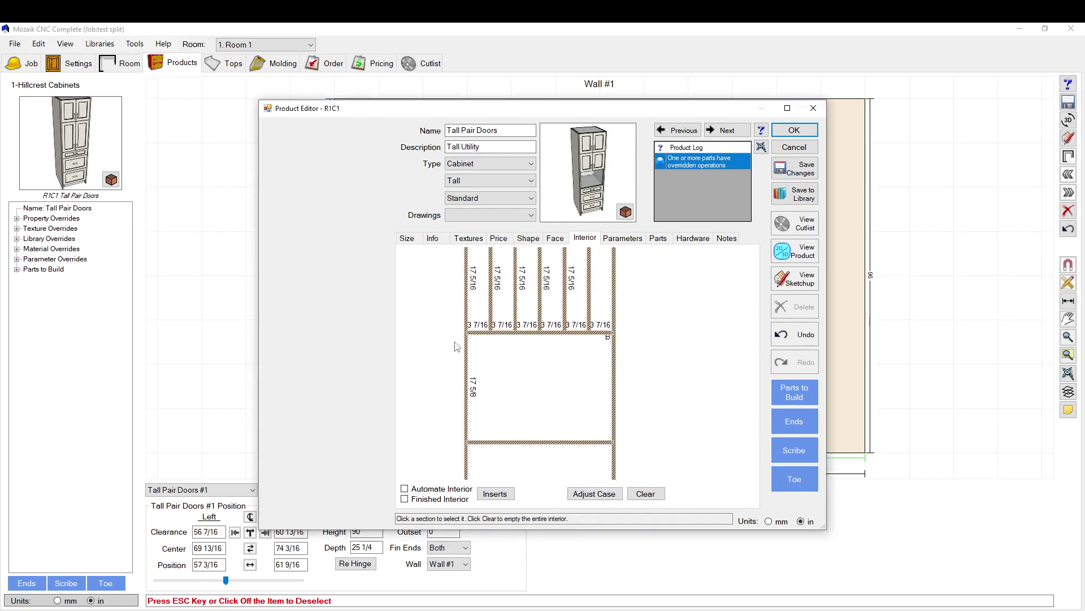
scroll(425, 318, down, 5)
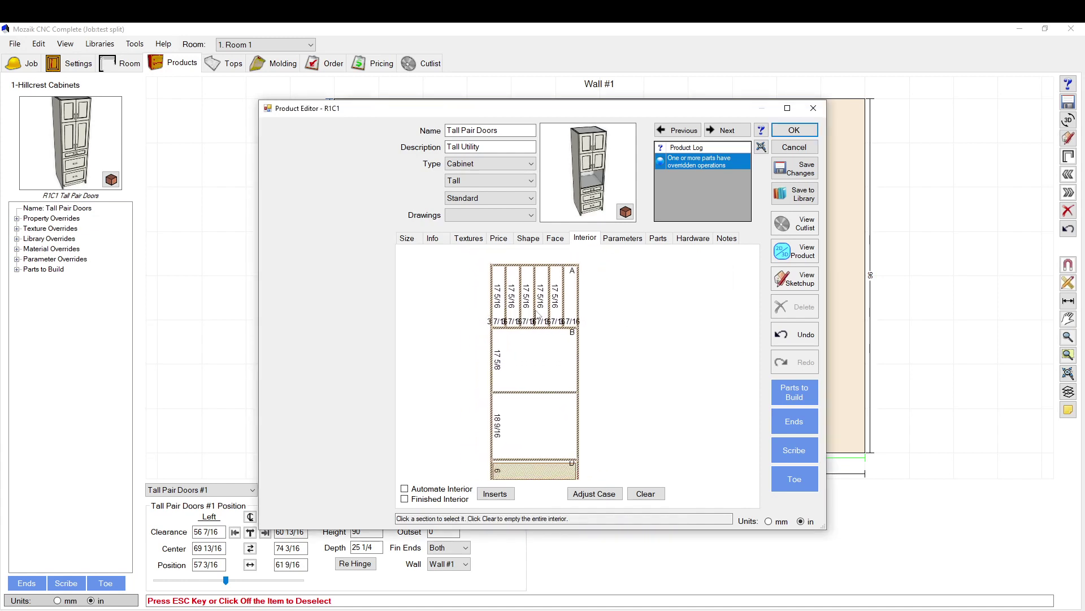
click(510, 349)
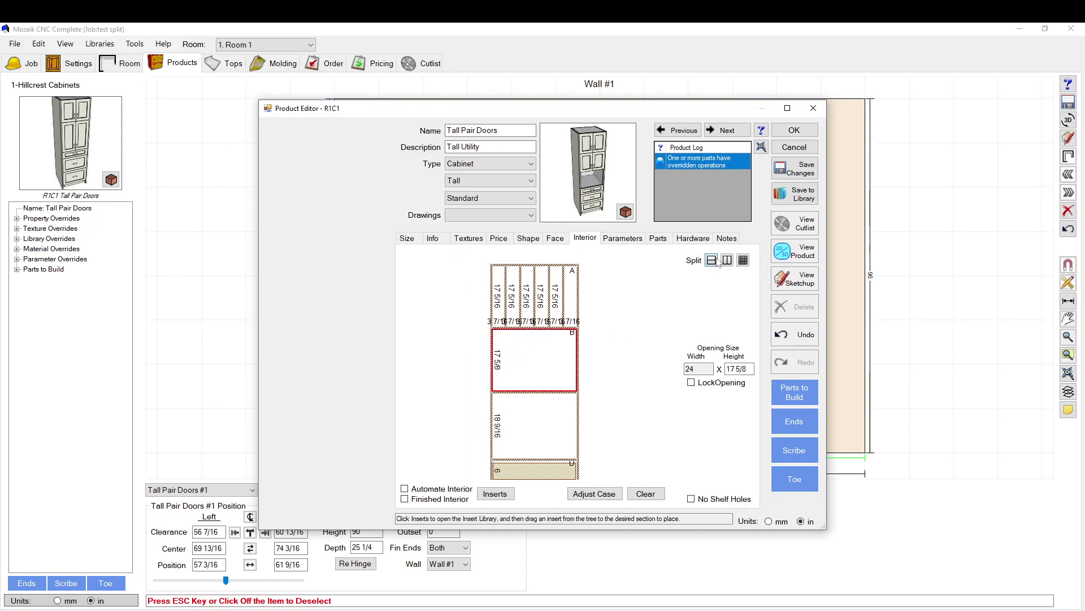
click(723, 292)
click(645, 307)
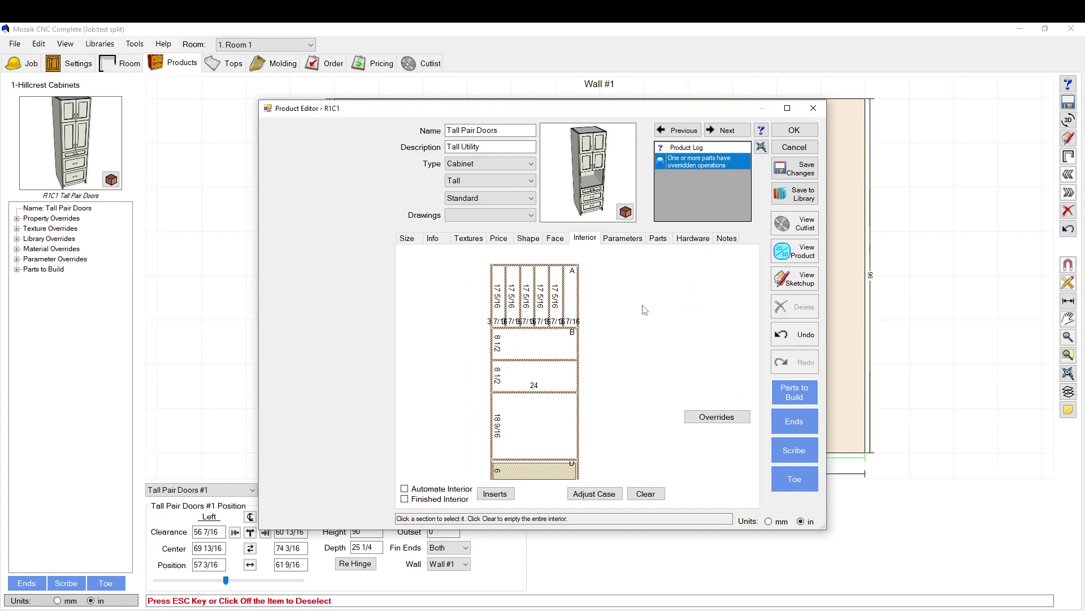
Step: Examine the whole interior layout, from the vertical dividers behind section A down to the stretchers between the drawers
scroll(417, 305, down, 2)
scroll(455, 299, up, 2)
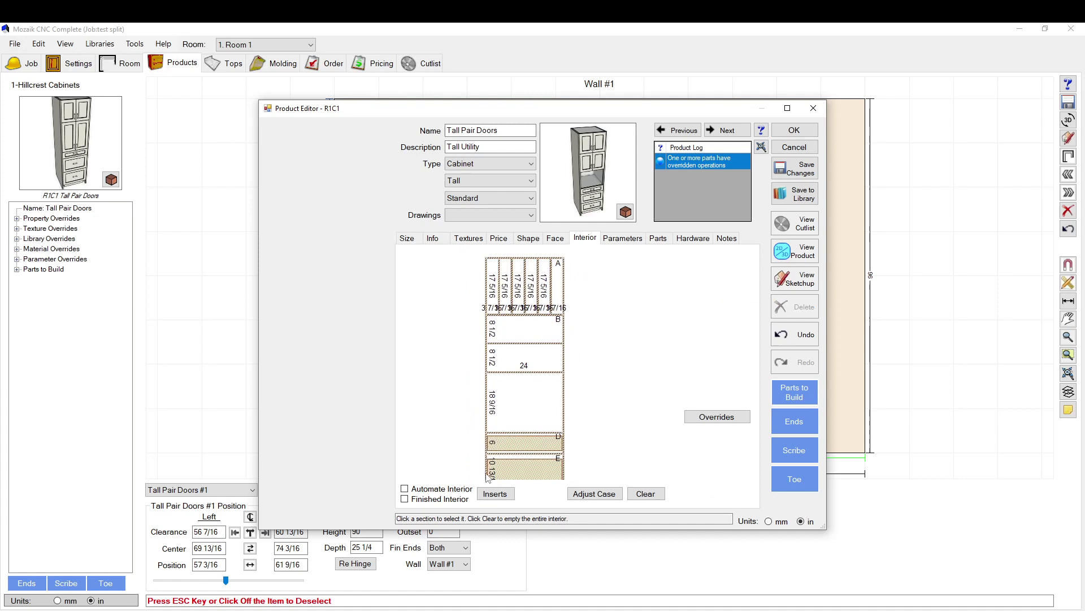
click(525, 395)
scroll(460, 300, down, 3)
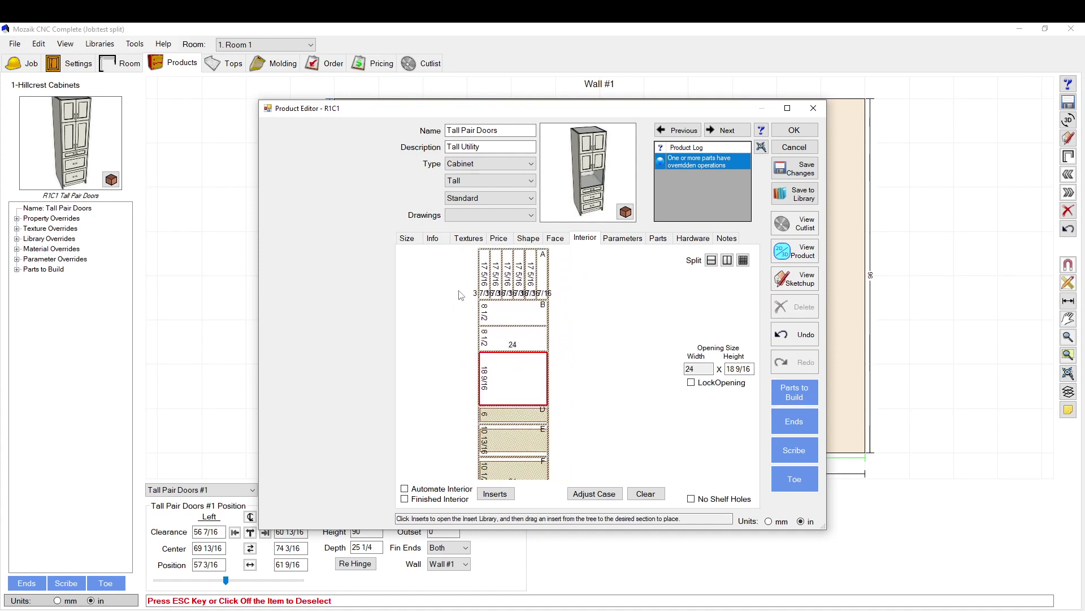
scroll(514, 442, up, 1)
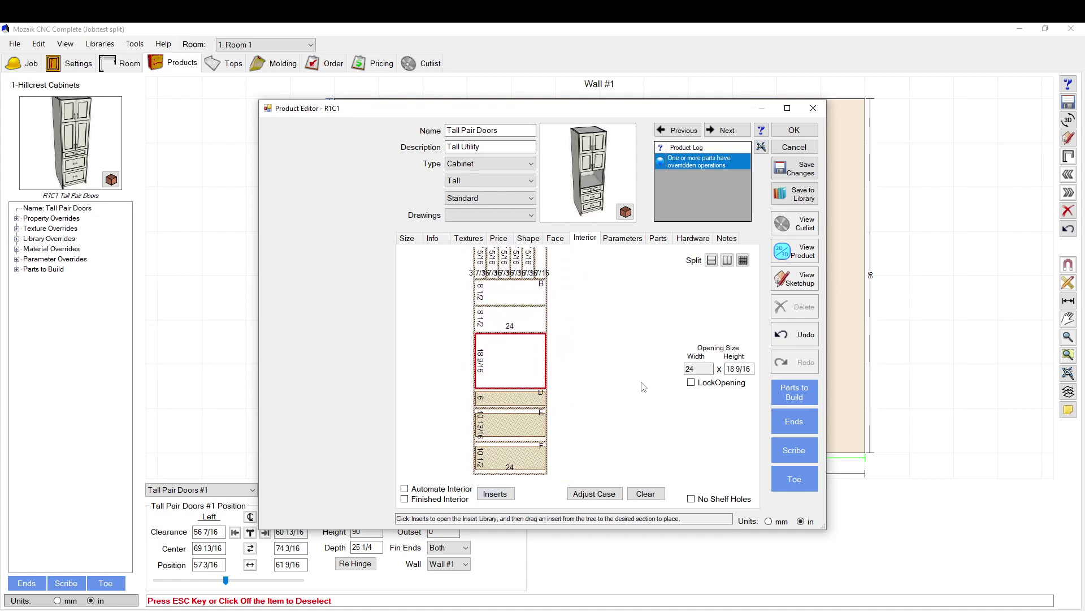
scroll(482, 451, down, 2)
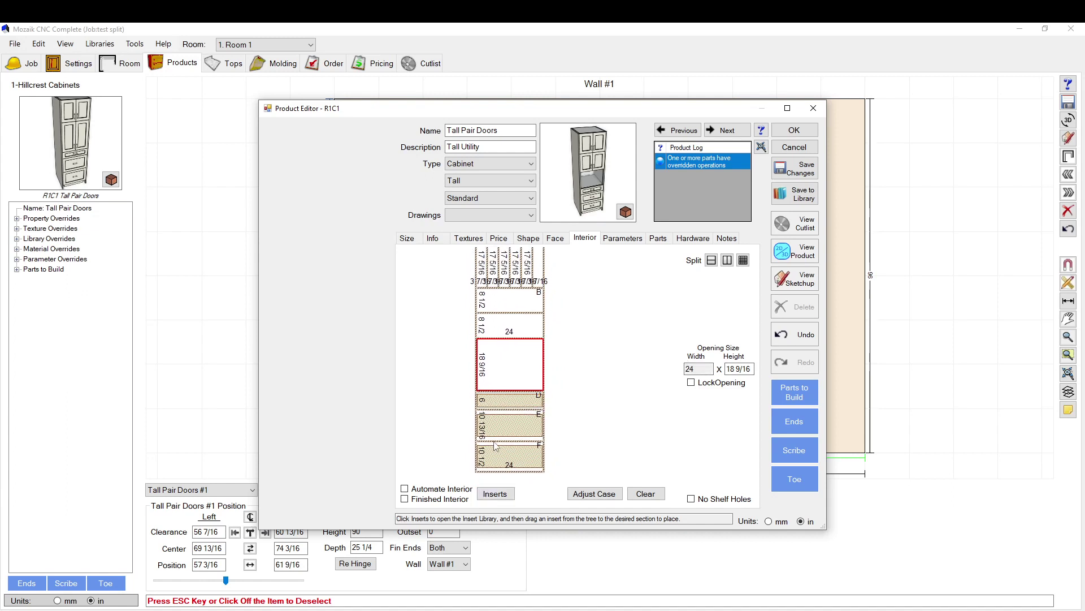
scroll(582, 460, down, 2)
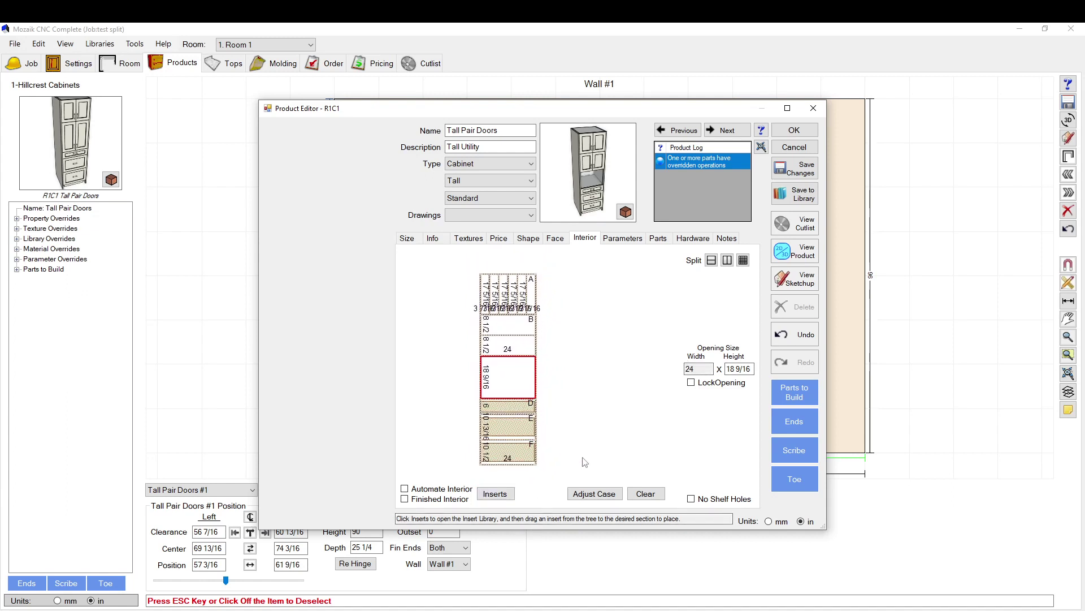
scroll(584, 342, down, 3)
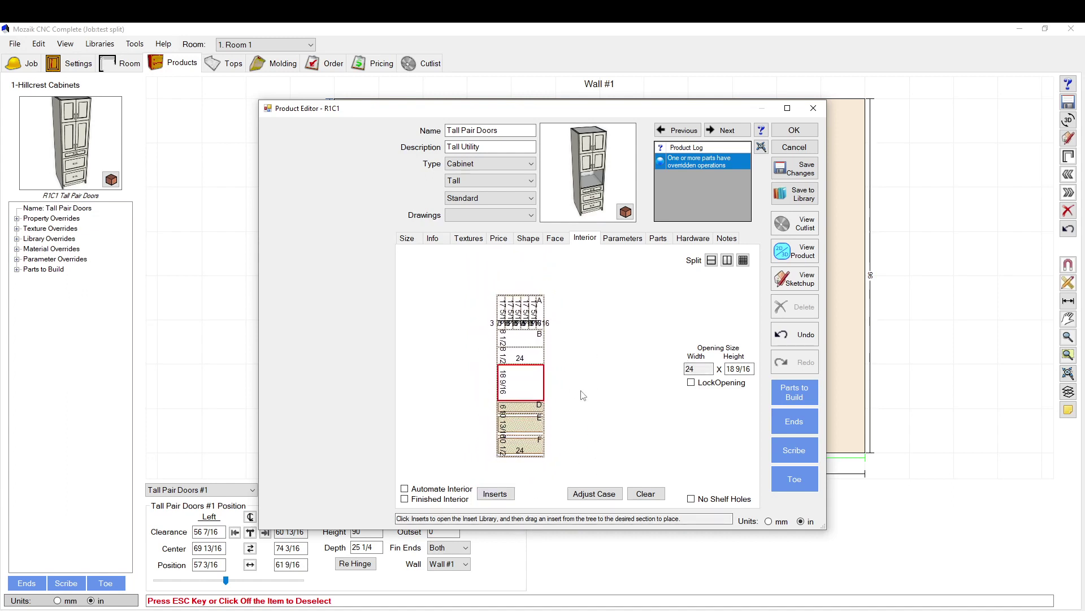
scroll(514, 324, up, 4)
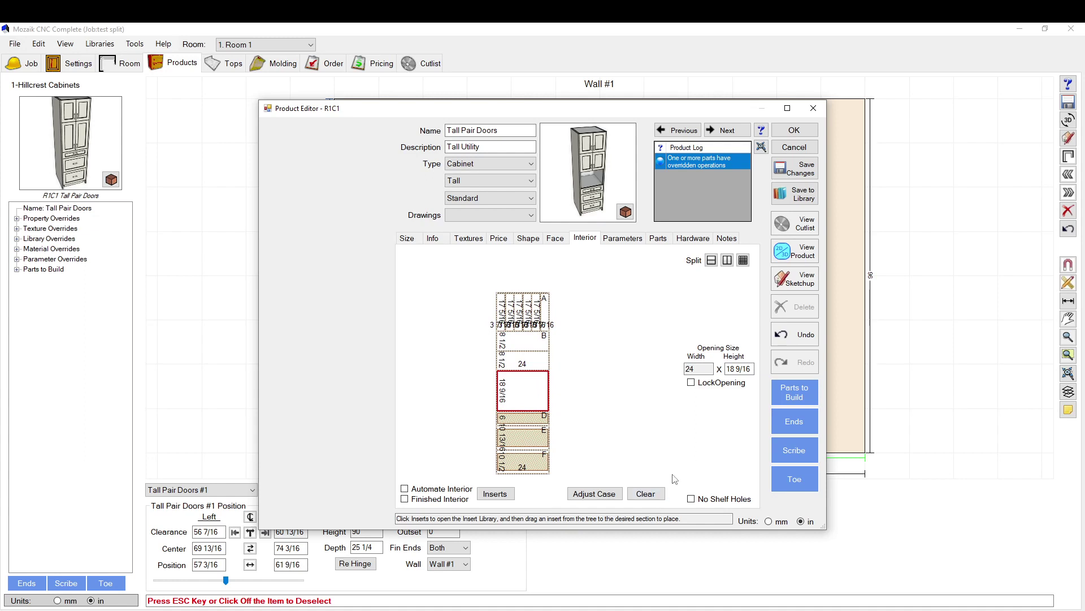
scroll(557, 378, up, 3)
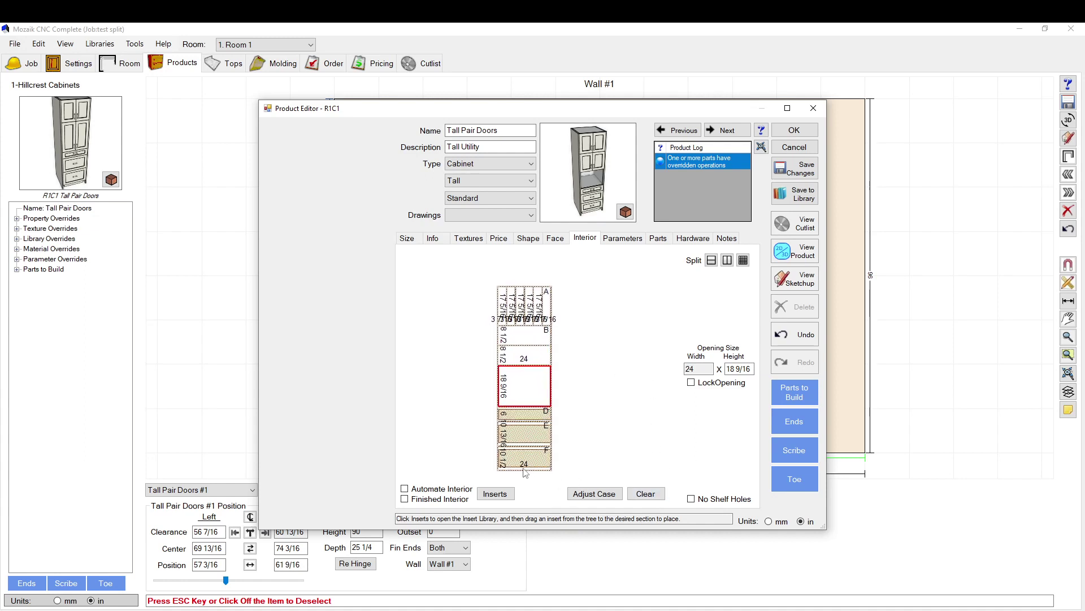
scroll(530, 471, up, 4)
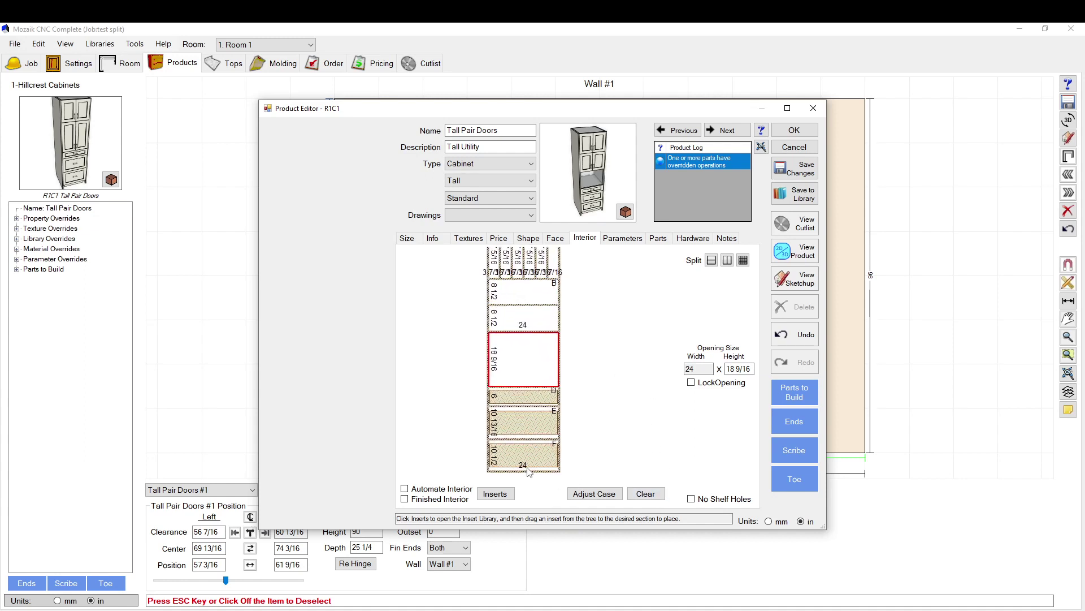
scroll(525, 457, up, 4)
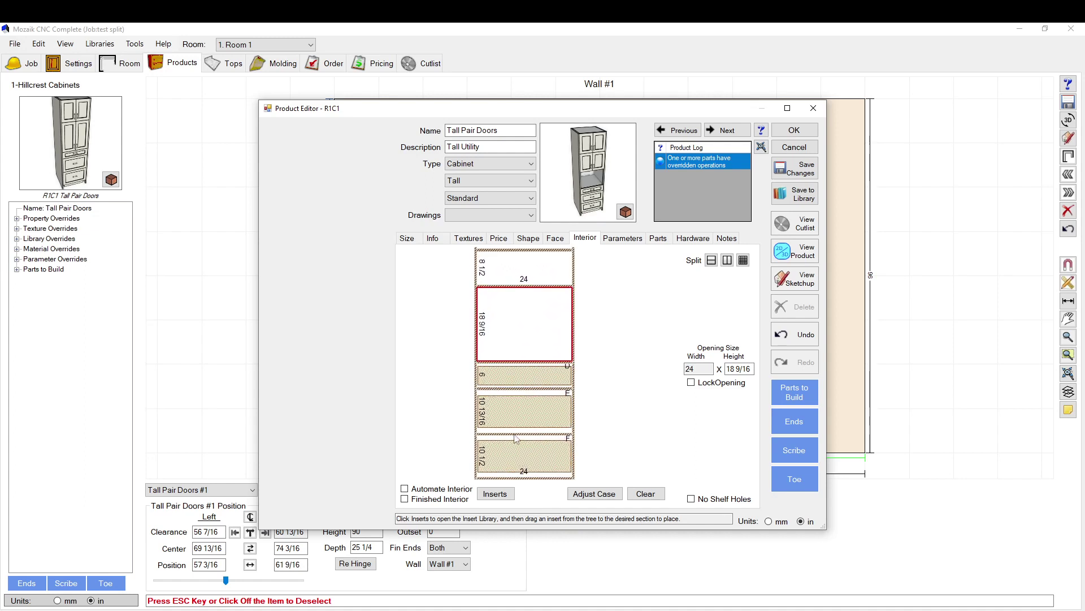
Step: Review the case adjustments and the part shape of the stretcher between drawers E and F without changing them
click(508, 435)
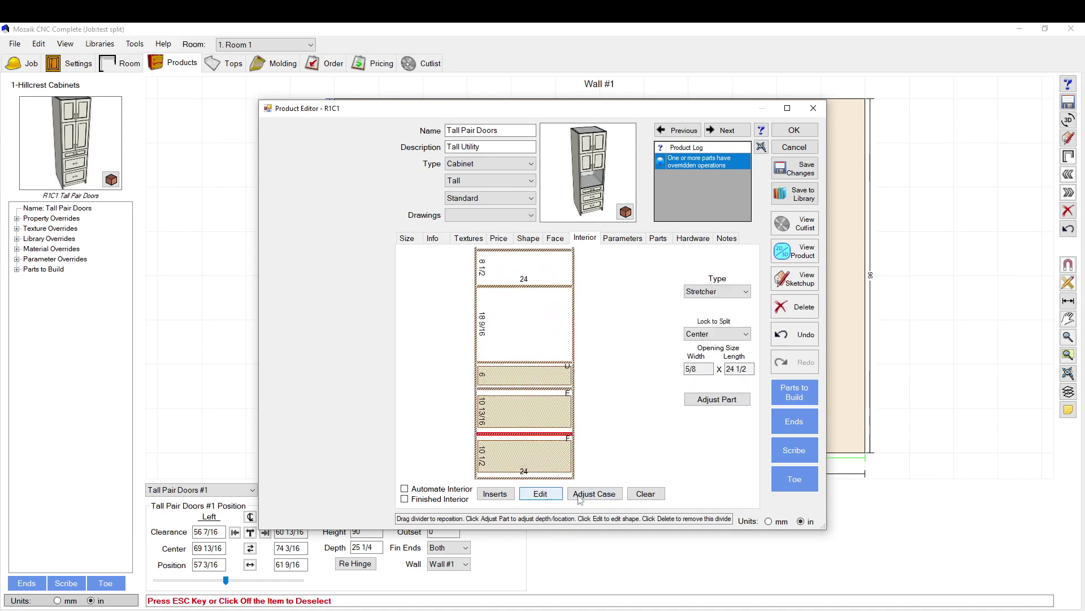
click(598, 495)
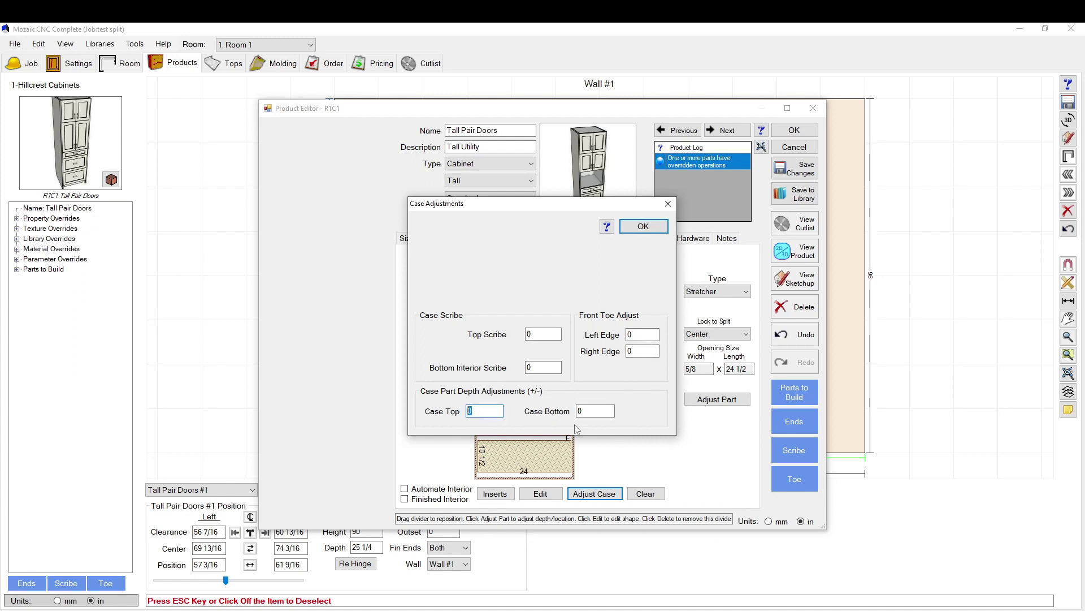
click(668, 204)
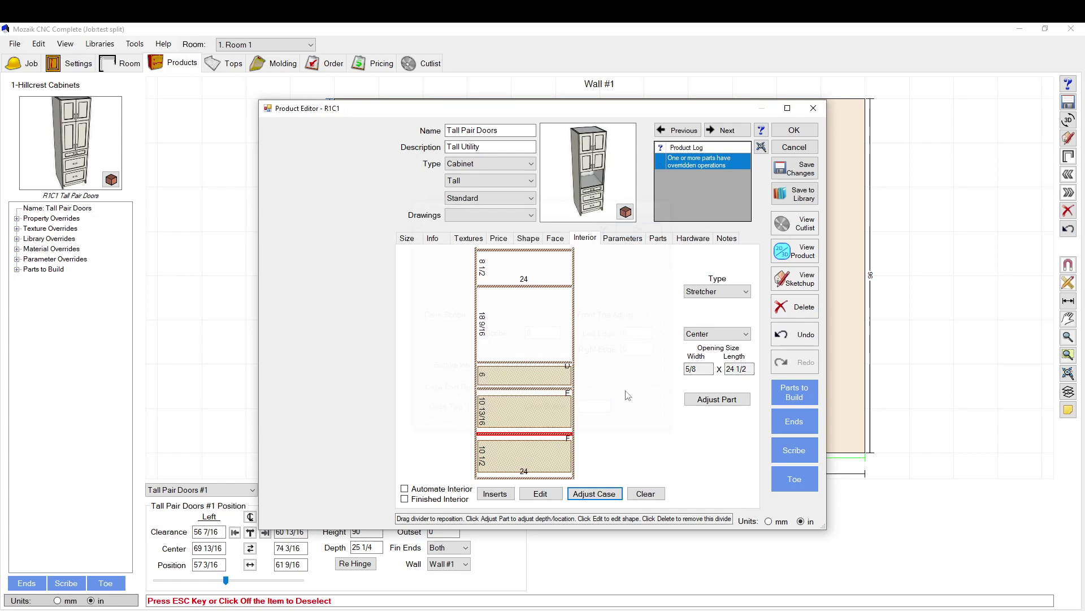
click(540, 493)
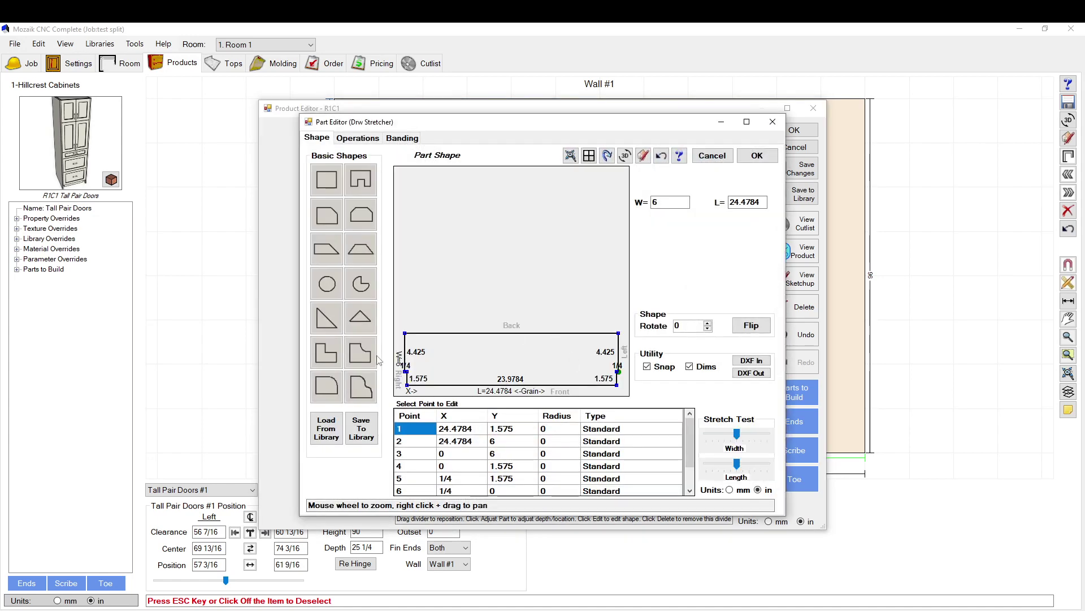
click(711, 155)
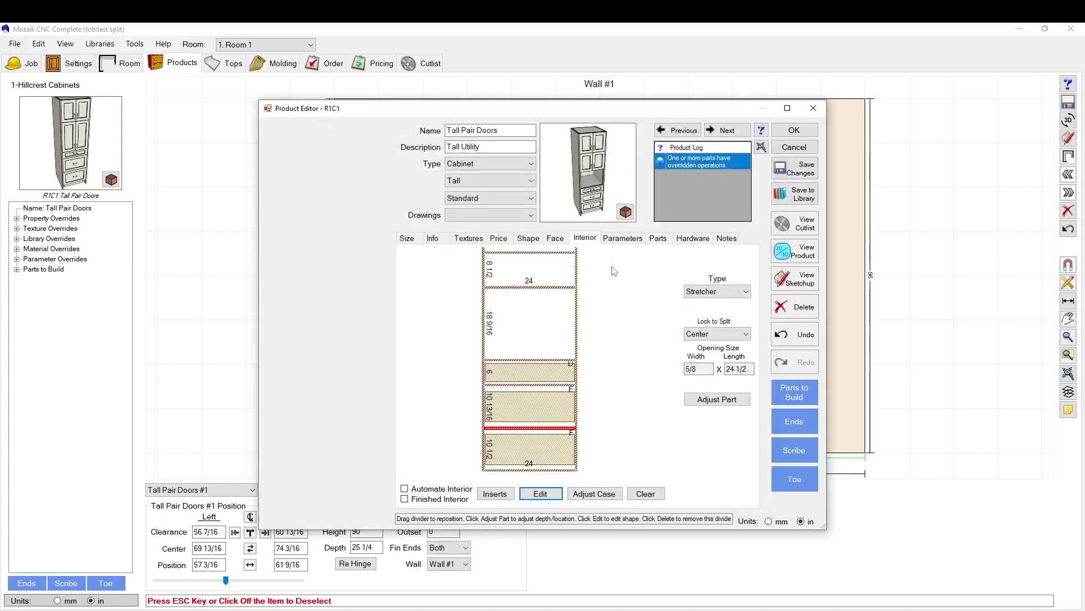
Step: In the cabinet's face layout, set drawer D's left reveal adjustment to 1 inch
click(556, 239)
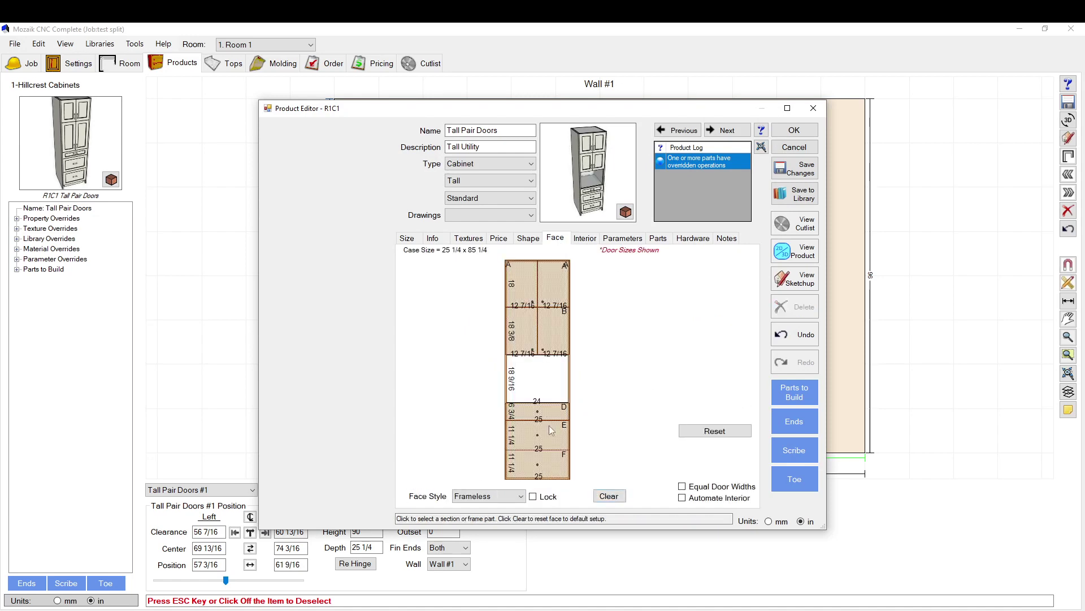
click(647, 495)
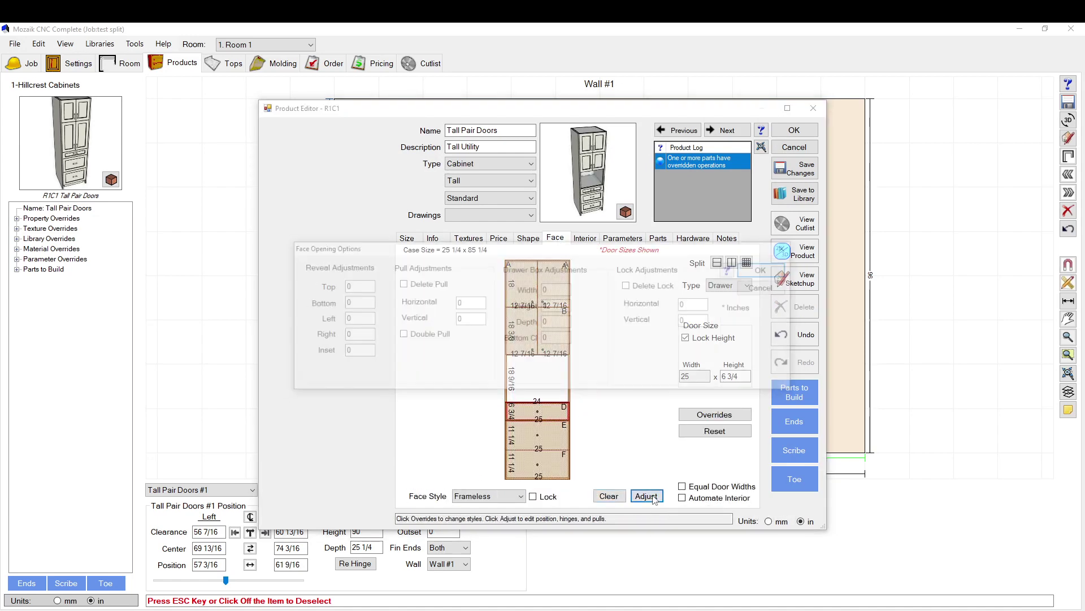
drag(520, 250, 531, 110)
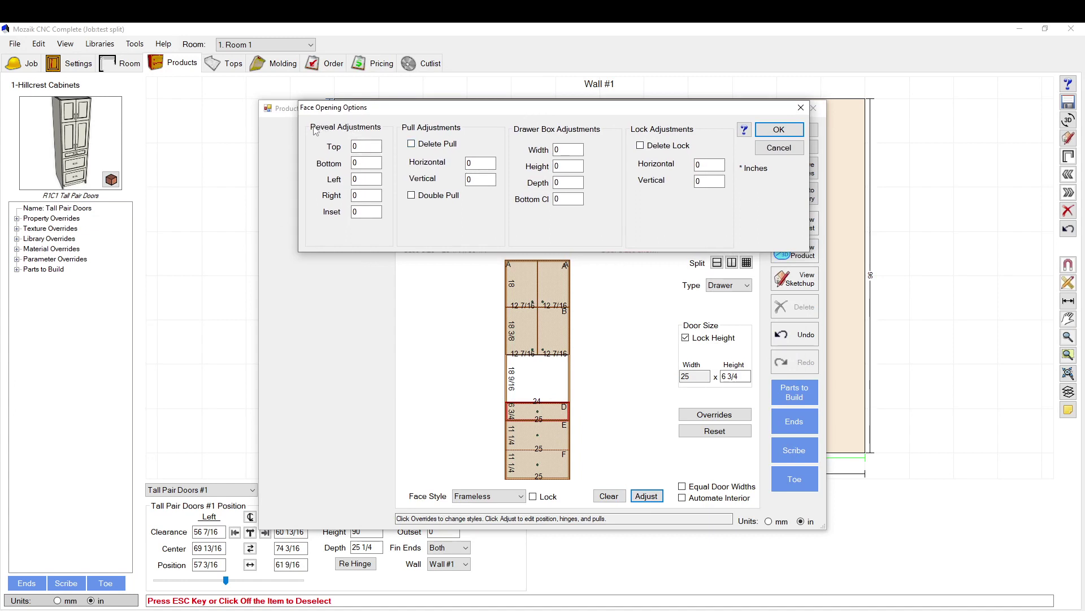
click(365, 181)
text(1)
click(779, 129)
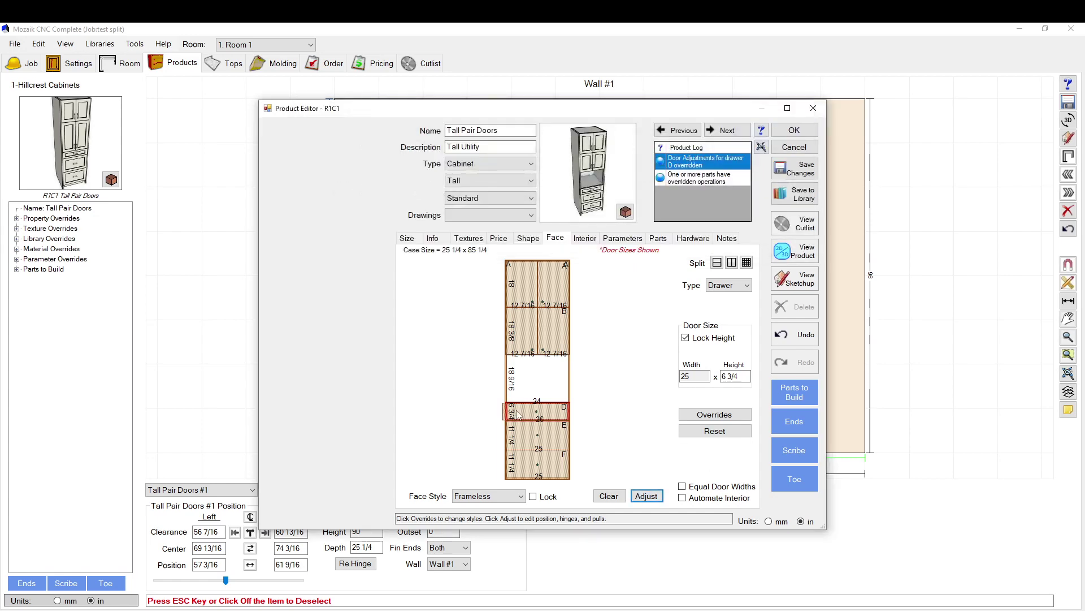
Step: Change drawer D's left reveal adjustment to -1 inch, making its front 24 inches wide
click(647, 496)
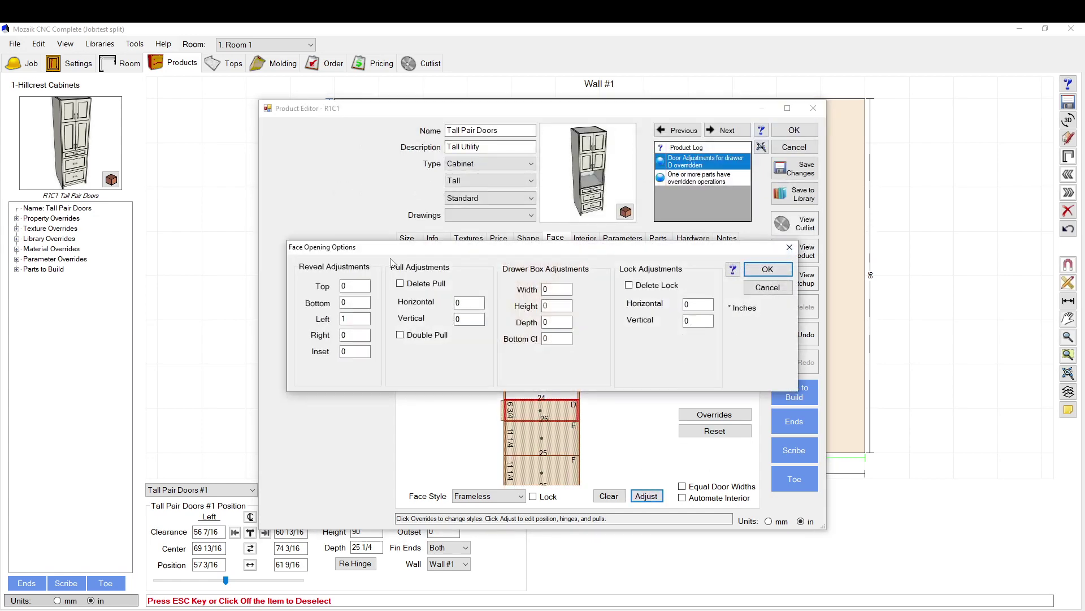
click(342, 318)
click(767, 269)
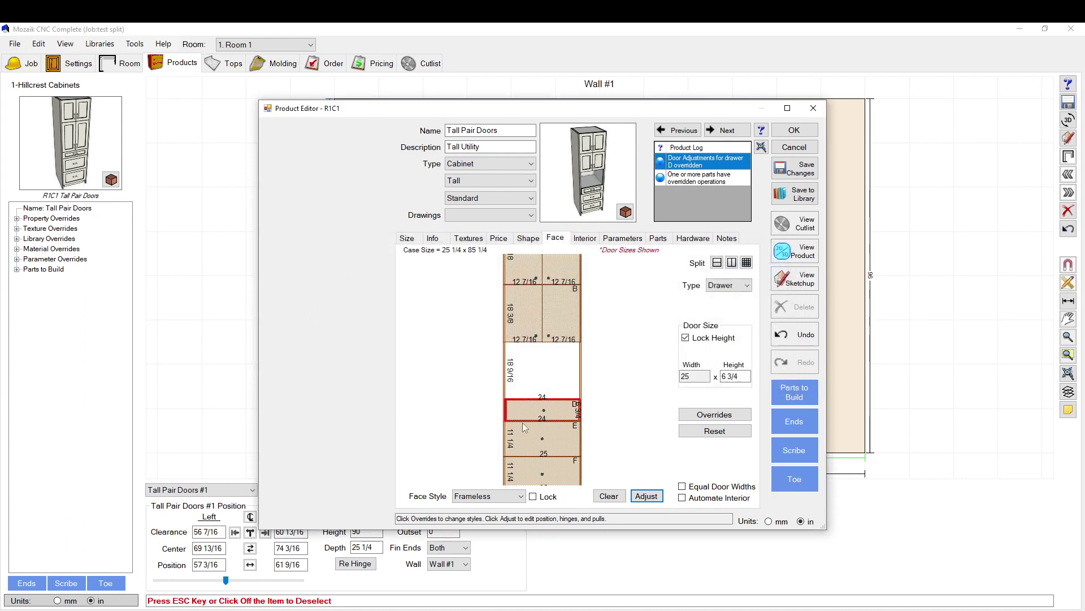
Step: Review drawer D's face opening adjustments without changing them, and inspect the sizes of drawers E and F below it
scroll(514, 416, up, 4)
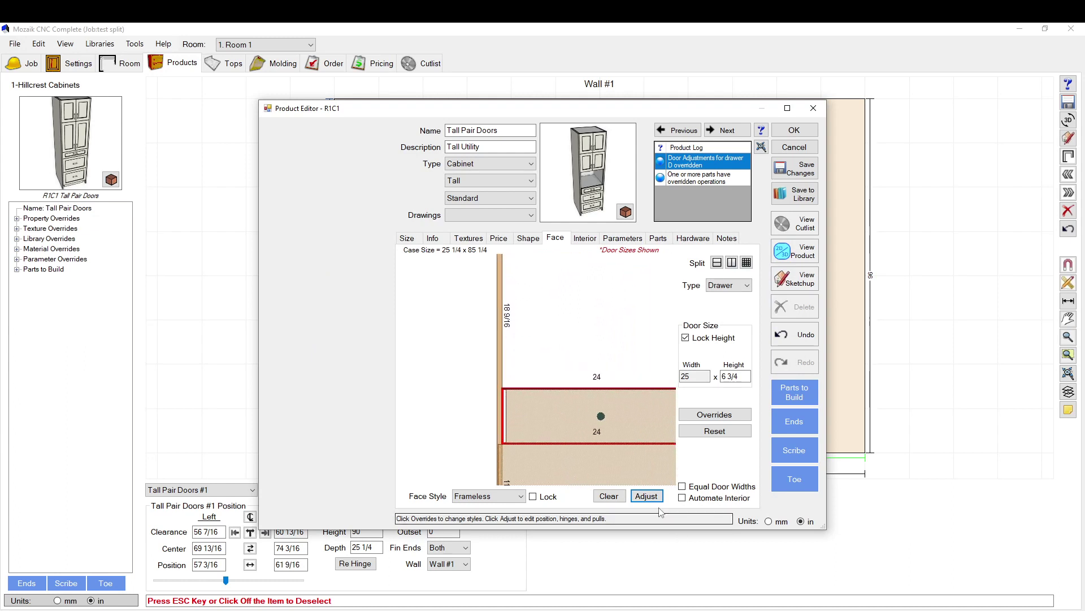
click(645, 495)
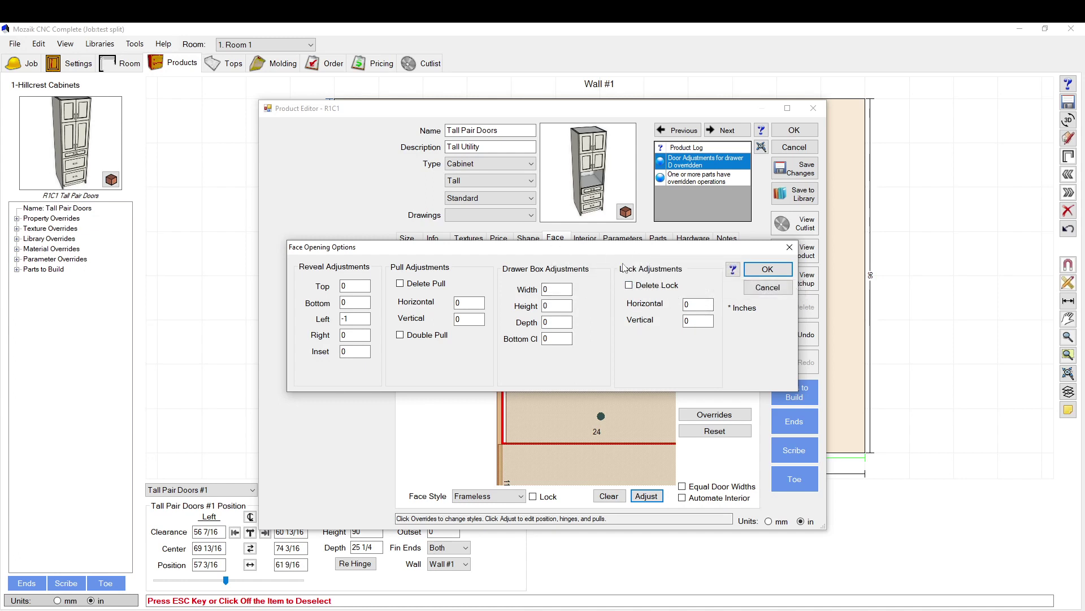
click(774, 288)
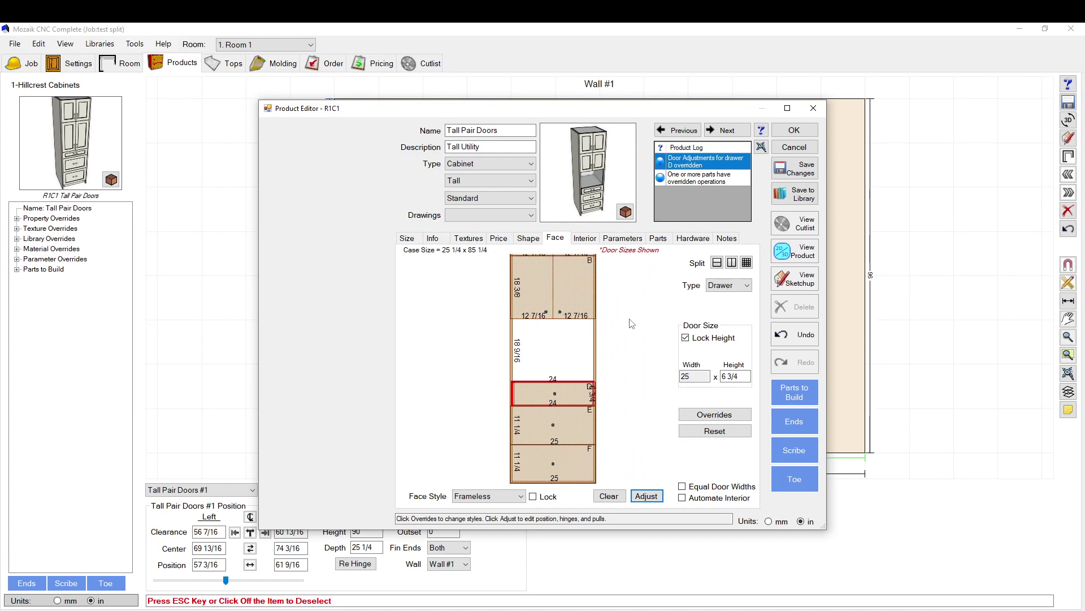
click(570, 433)
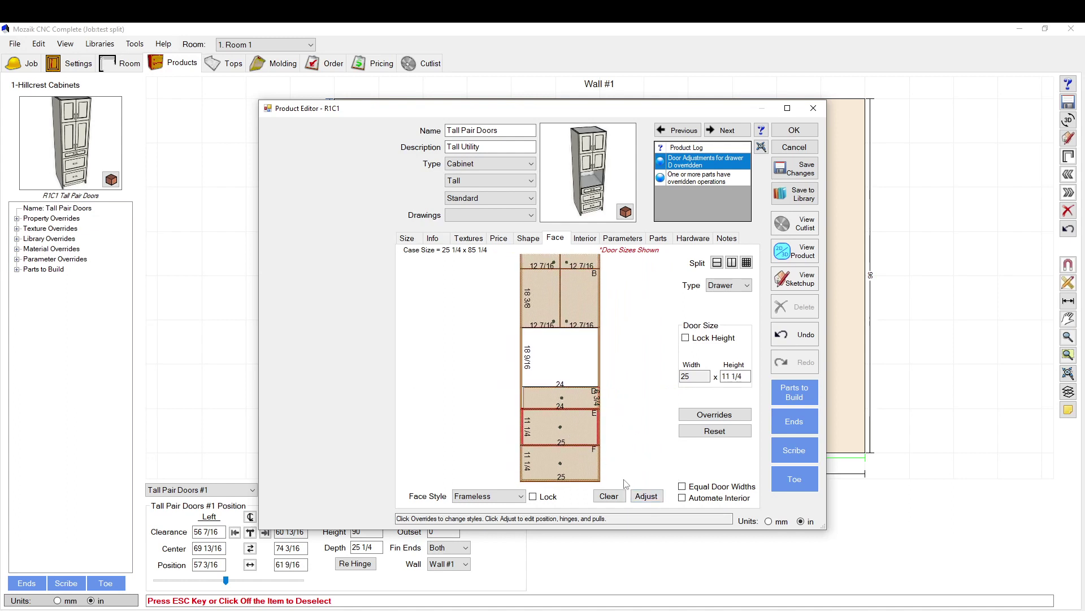
click(562, 464)
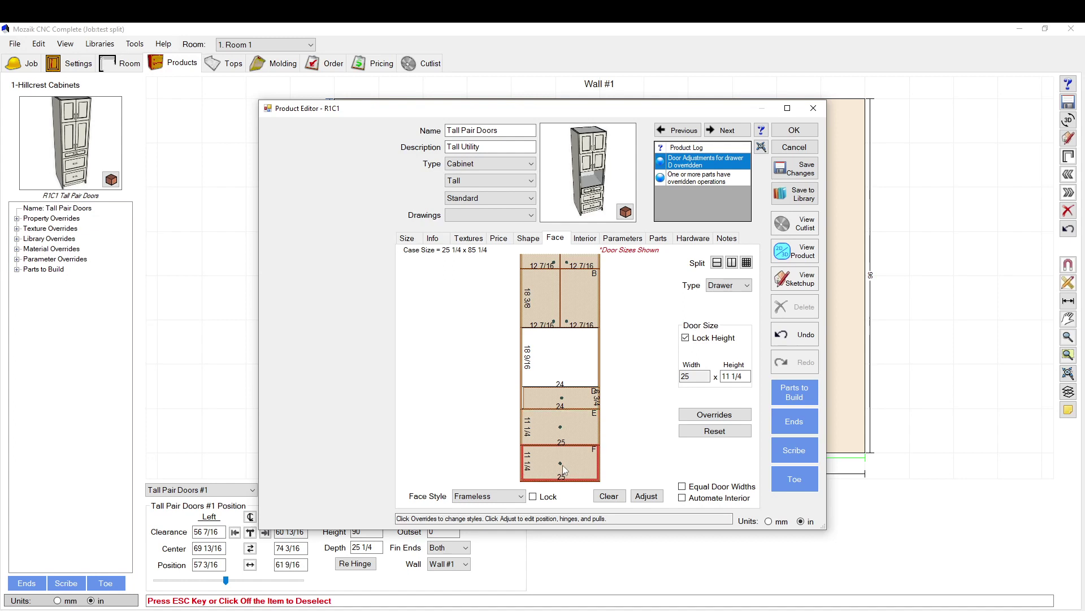
click(587, 441)
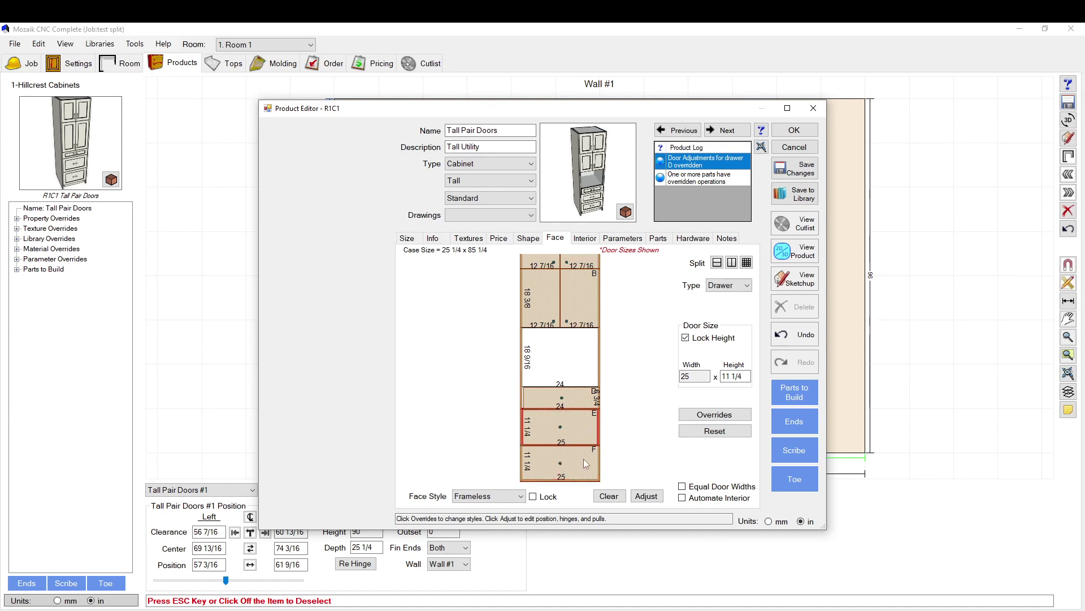
Step: Reduce the face to two stacked doors with equal door widths enabled, and set the upper door's height to 36 inches
click(682, 487)
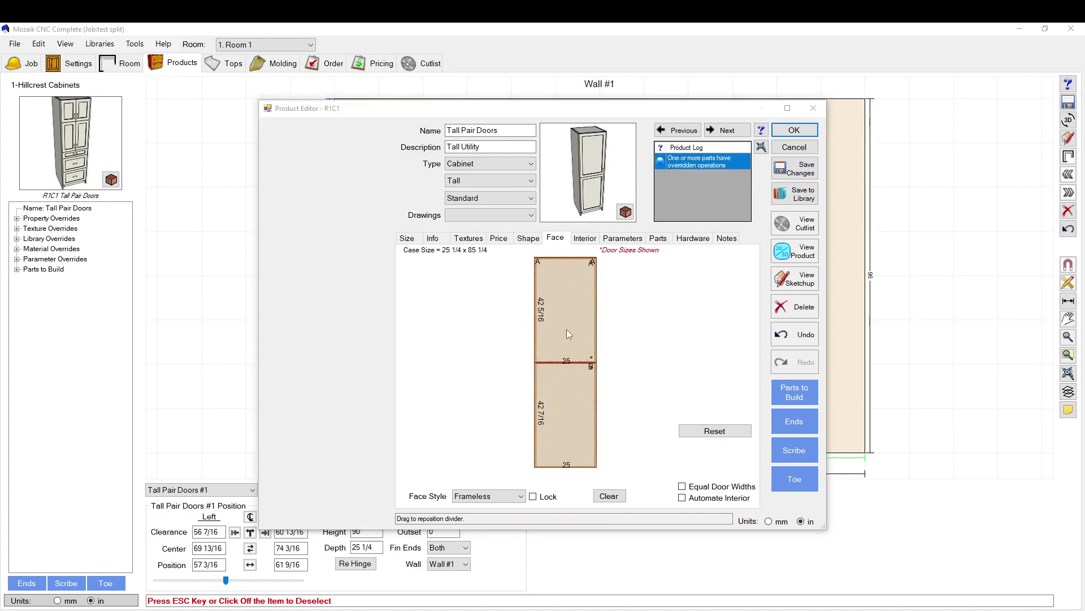
click(569, 321)
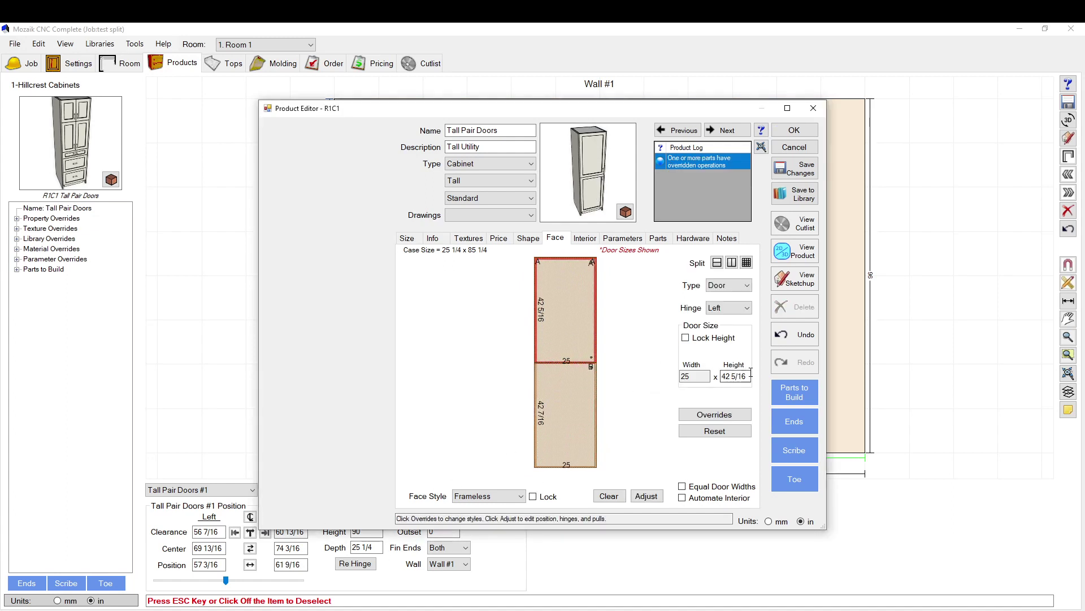
click(615, 392)
key(Tab)
text(36)
key(Return)
click(615, 369)
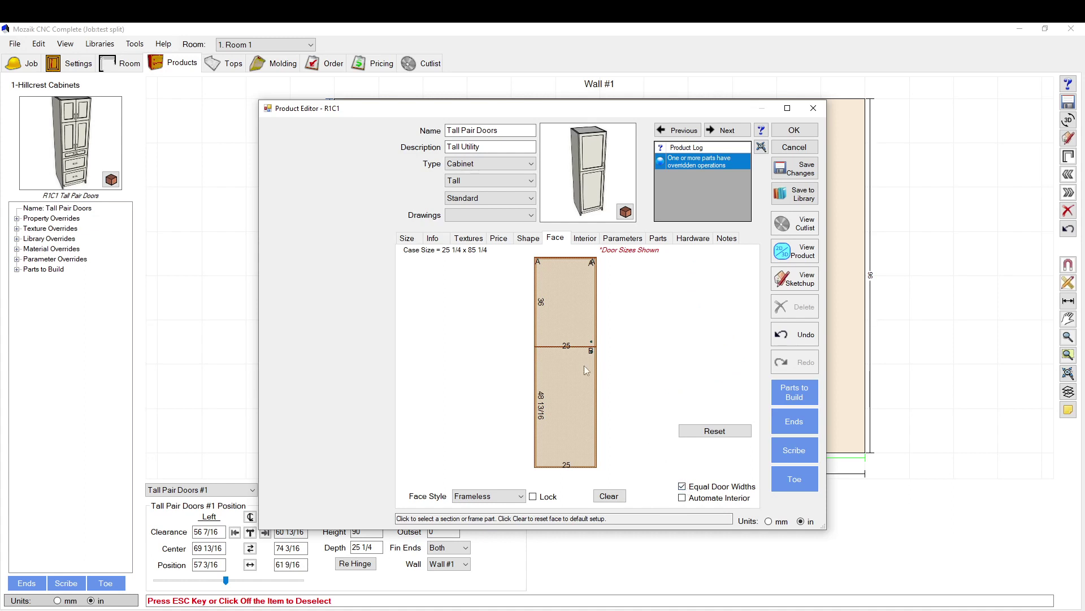
Step: Turn Equal Door Widths off and back on while comparing both doors, and unlock the upper door's height
click(586, 411)
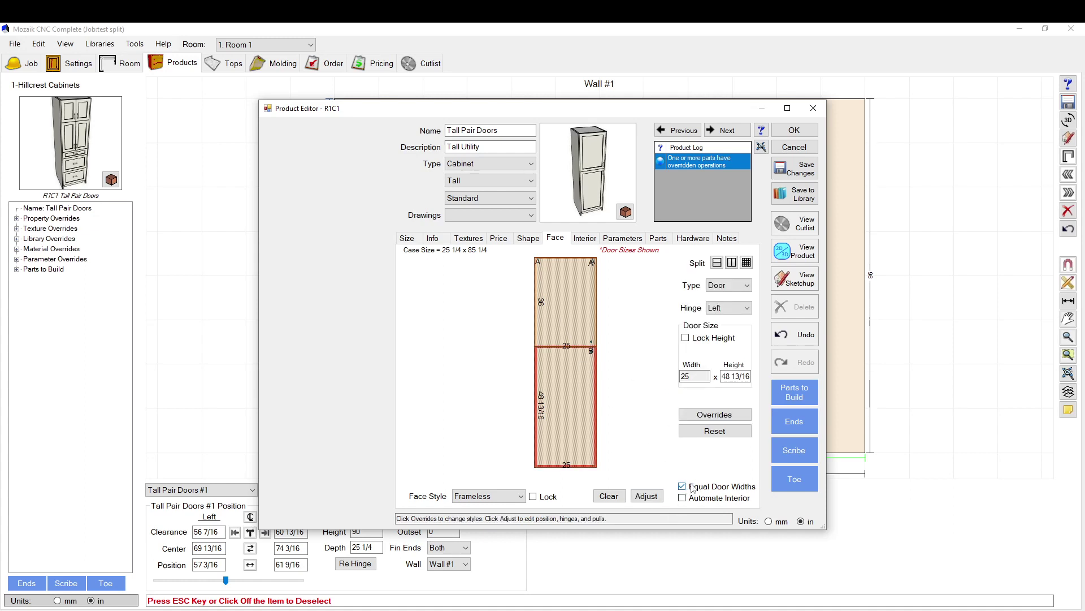
click(690, 487)
click(573, 334)
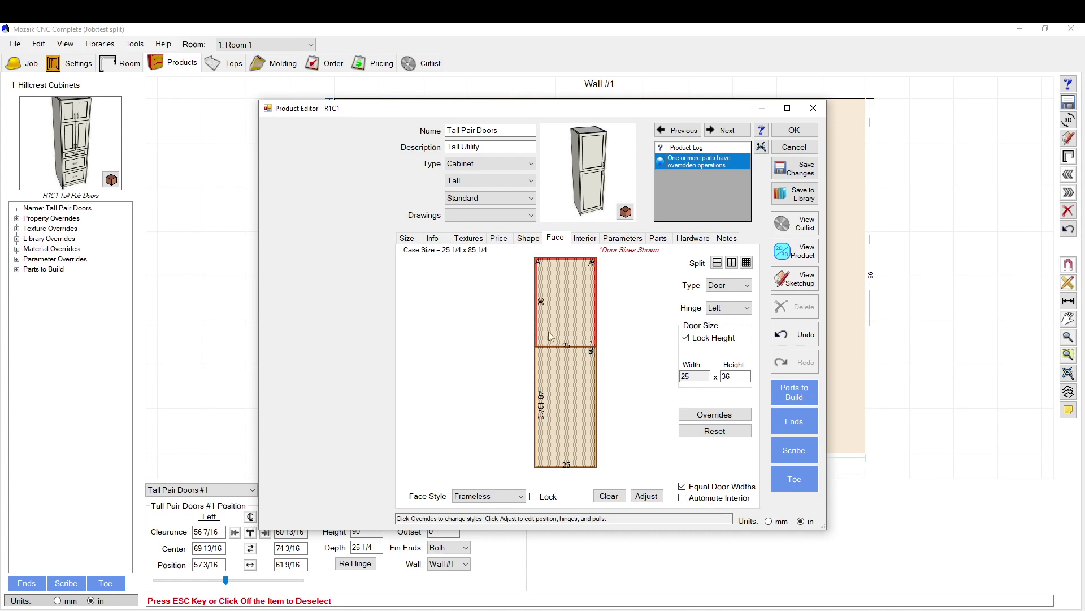
click(586, 403)
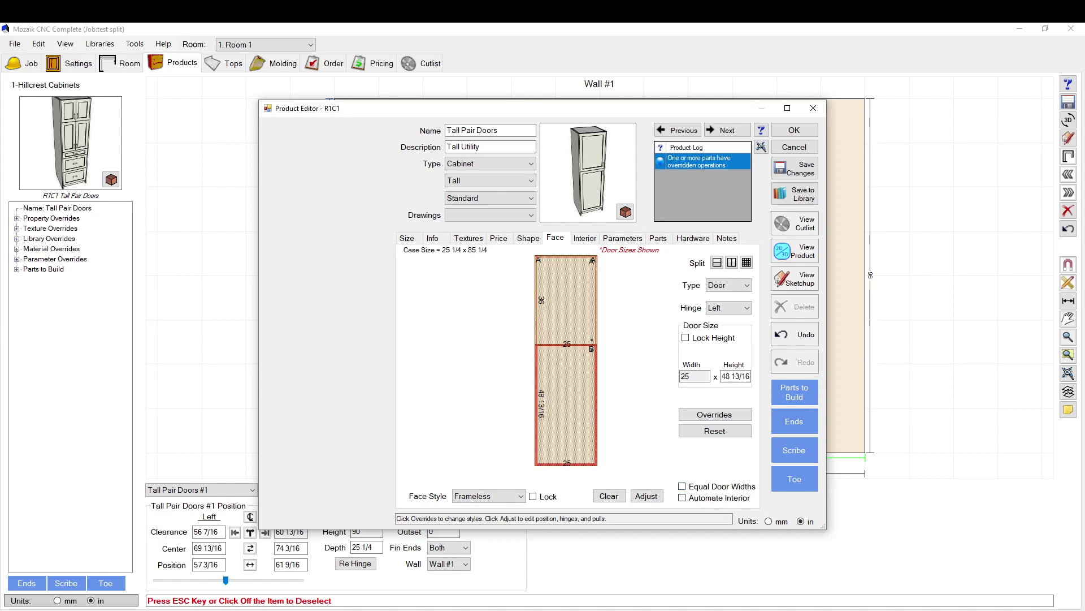
click(695, 487)
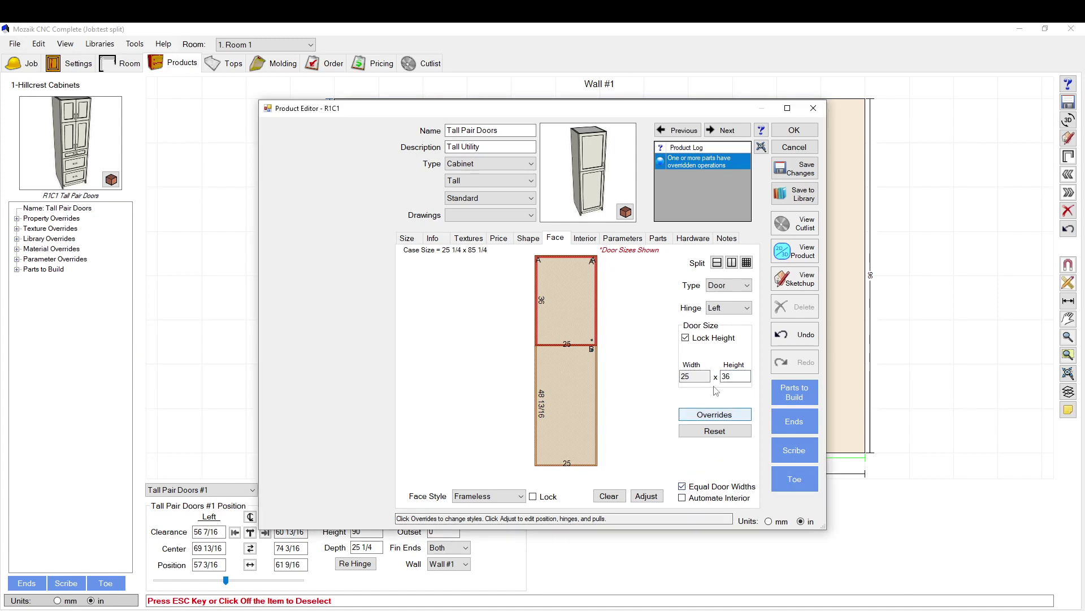
click(685, 338)
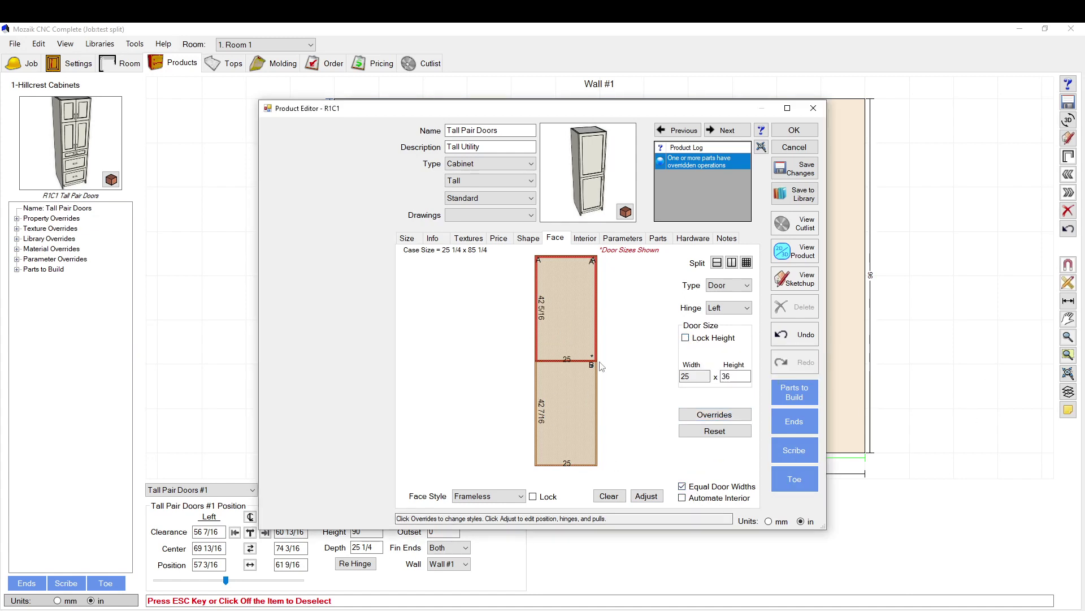